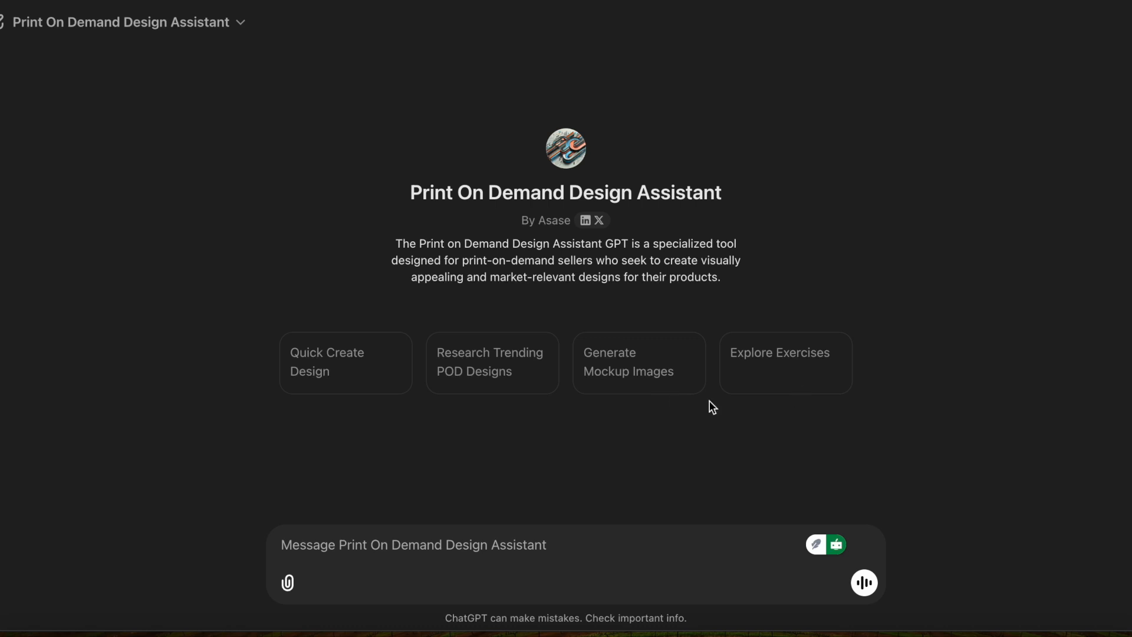
Start a Quick Create Design chat and ask for a "random valentine's day distressed" design.
left_click(356, 380)
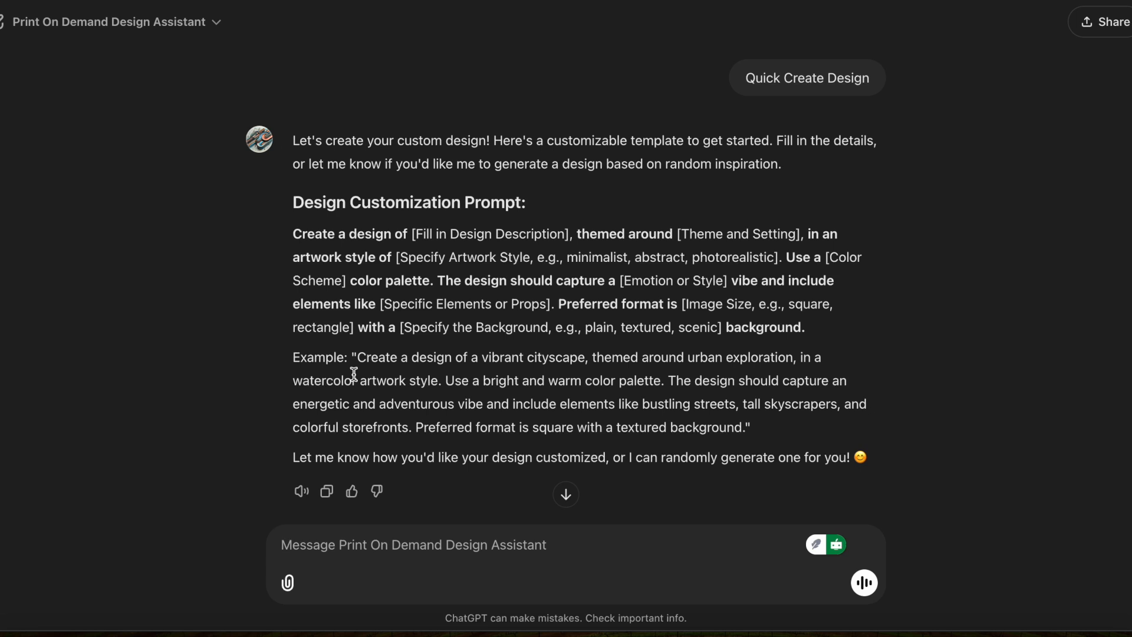
type("r")
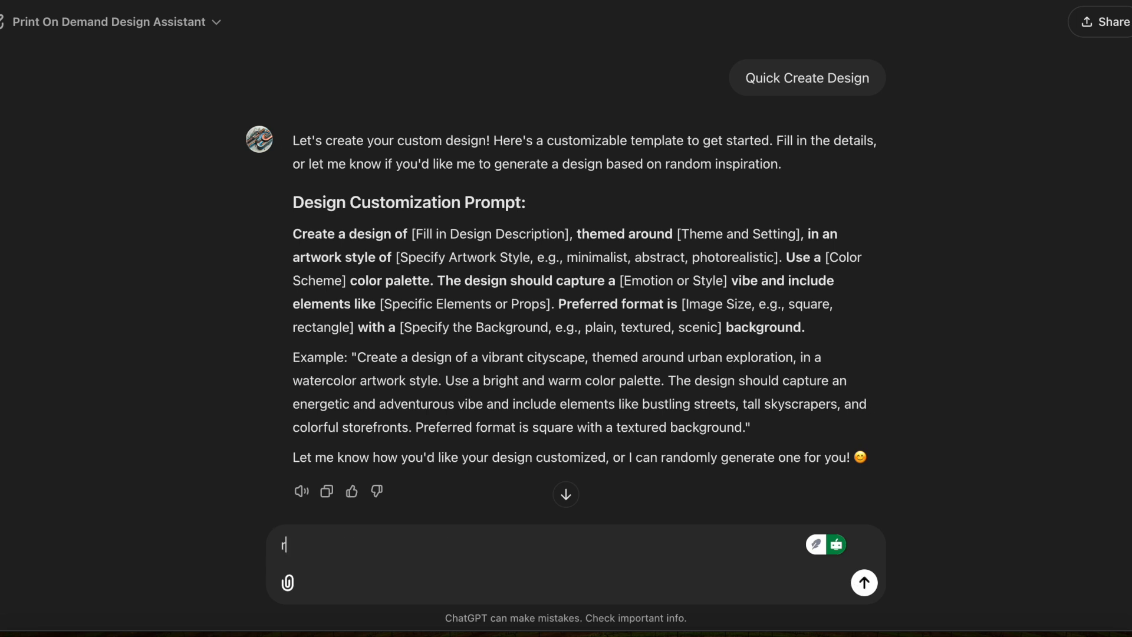
type("andom valentine")
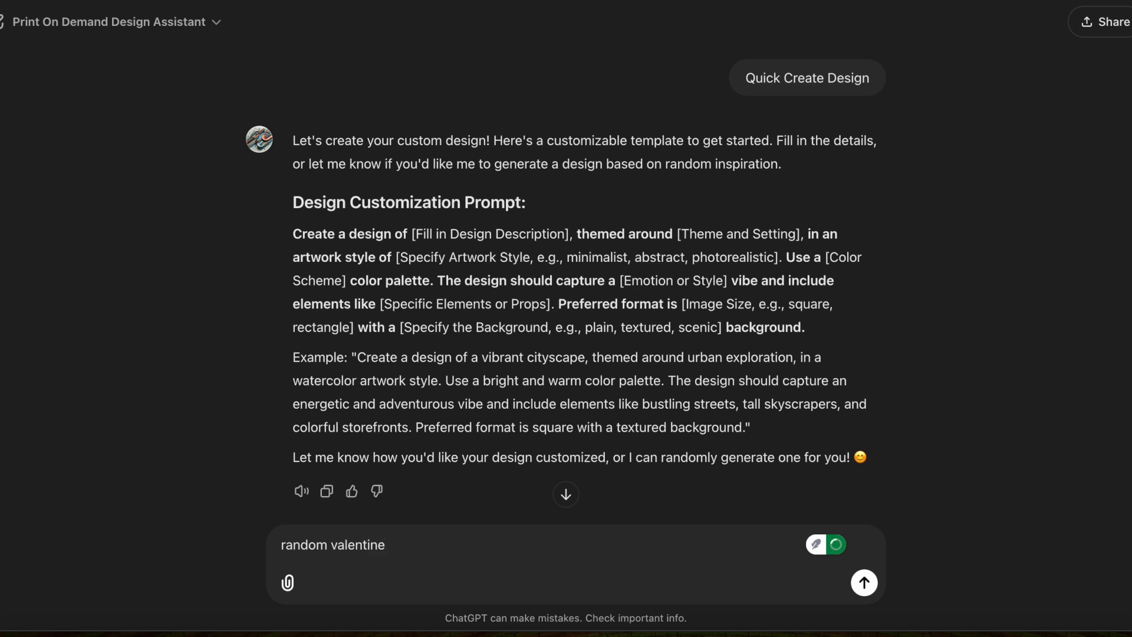
type("'s day distressed")
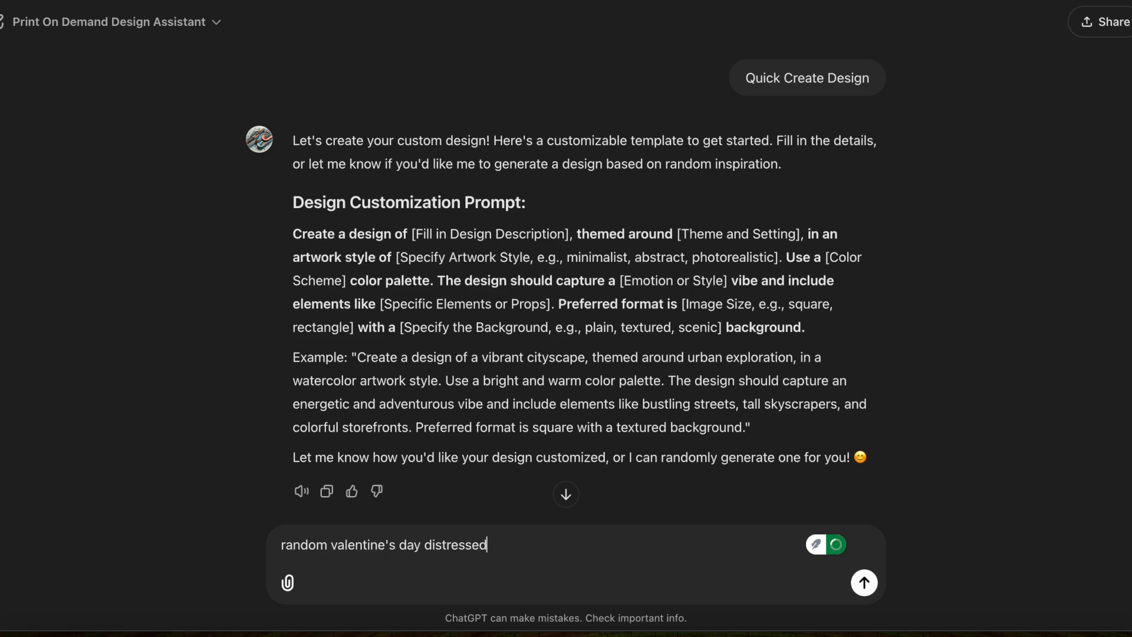
key("Return")
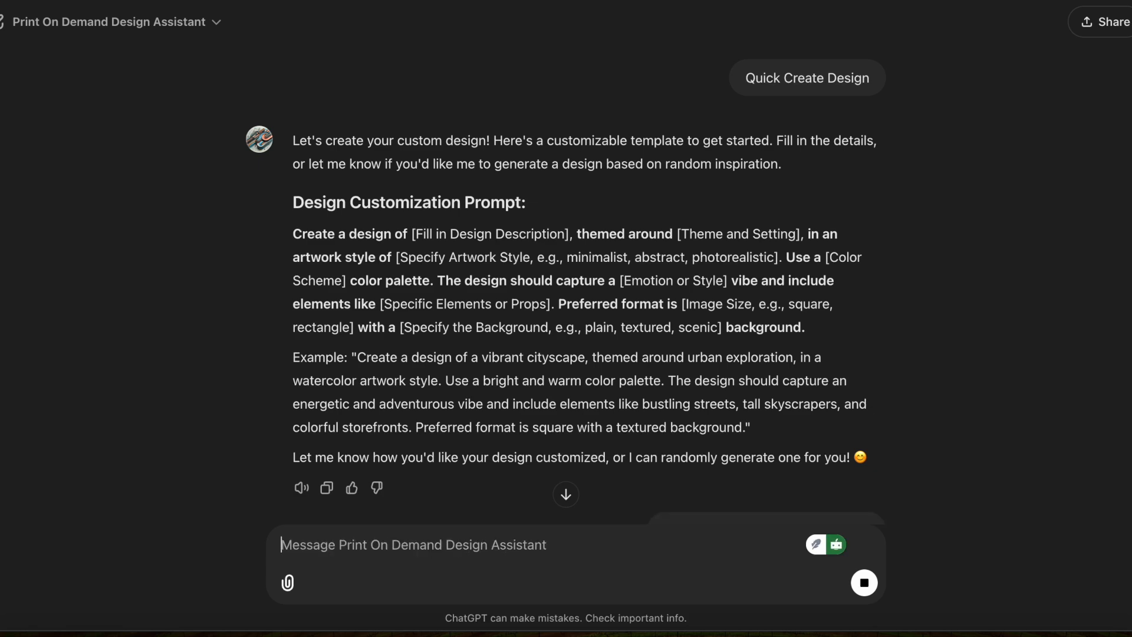
Resend the previous prompt with "coquette bow" appended to it.
left_click(570, 486)
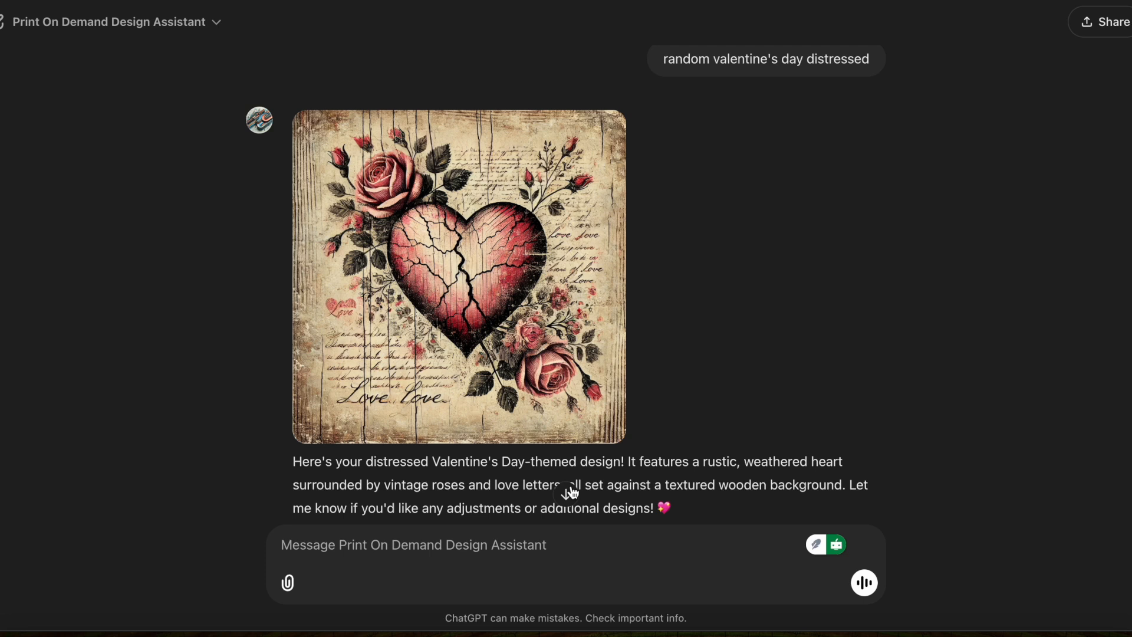
left_click(510, 549)
left_click_drag(663, 59, 883, 72)
key("ctrl+c")
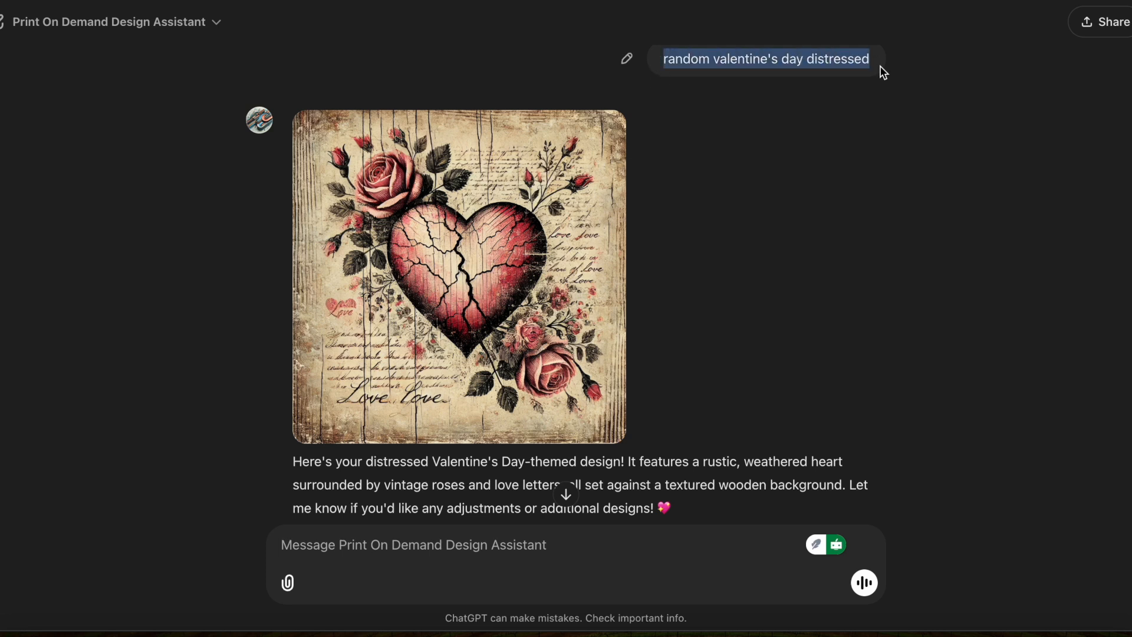
left_click(401, 554)
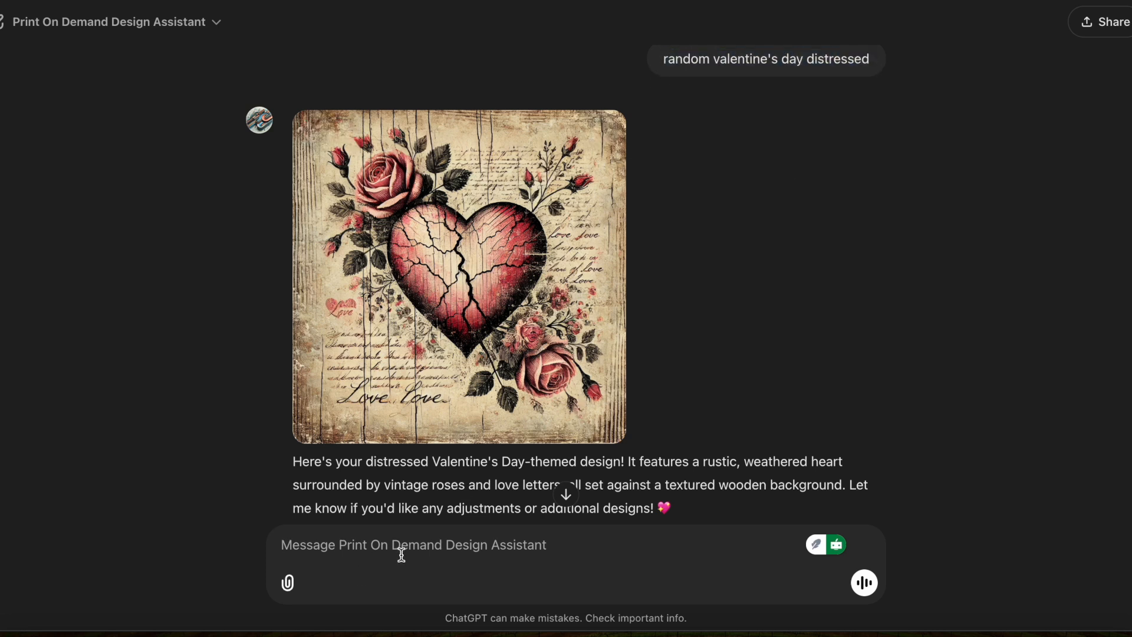
key("ctrl+v")
type("coquette bow")
key("Return")
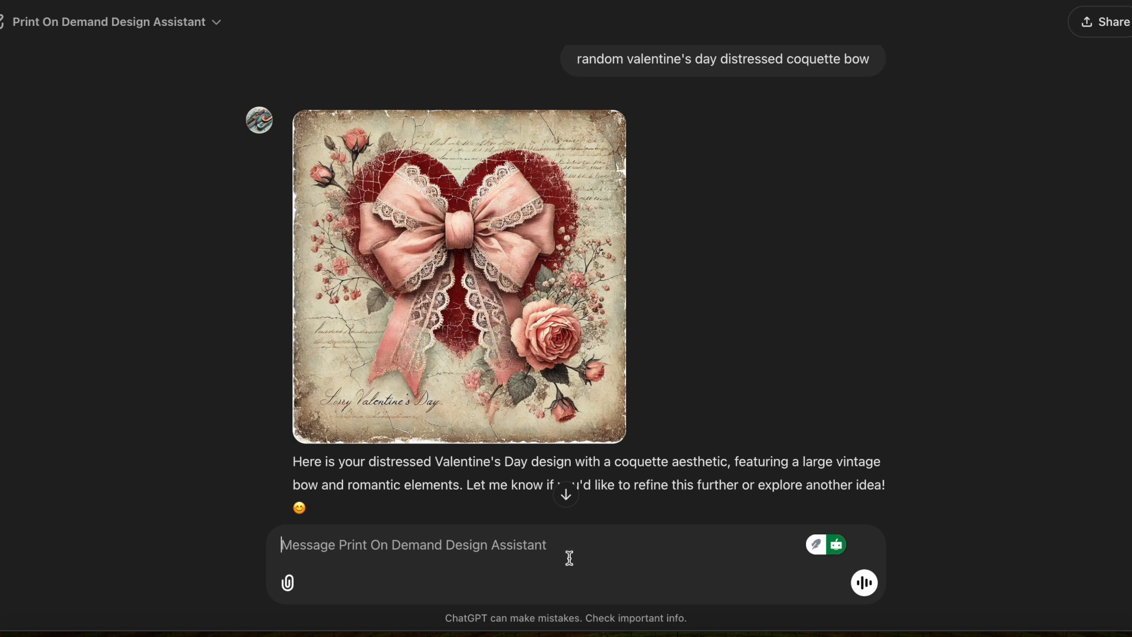
Send the prompt "random valentine's day distressed stark white background".
key("super+v")
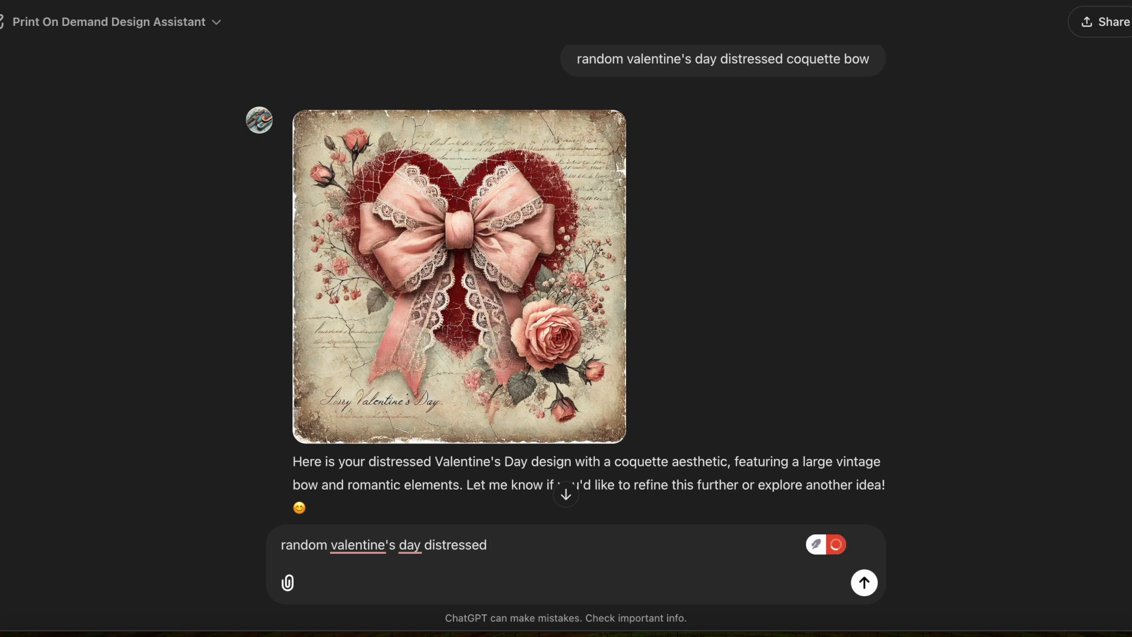
type("b")
key("BackSpace")
type("wh")
key("BackSpace")
key("BackSpace")
type("stark white backgro")
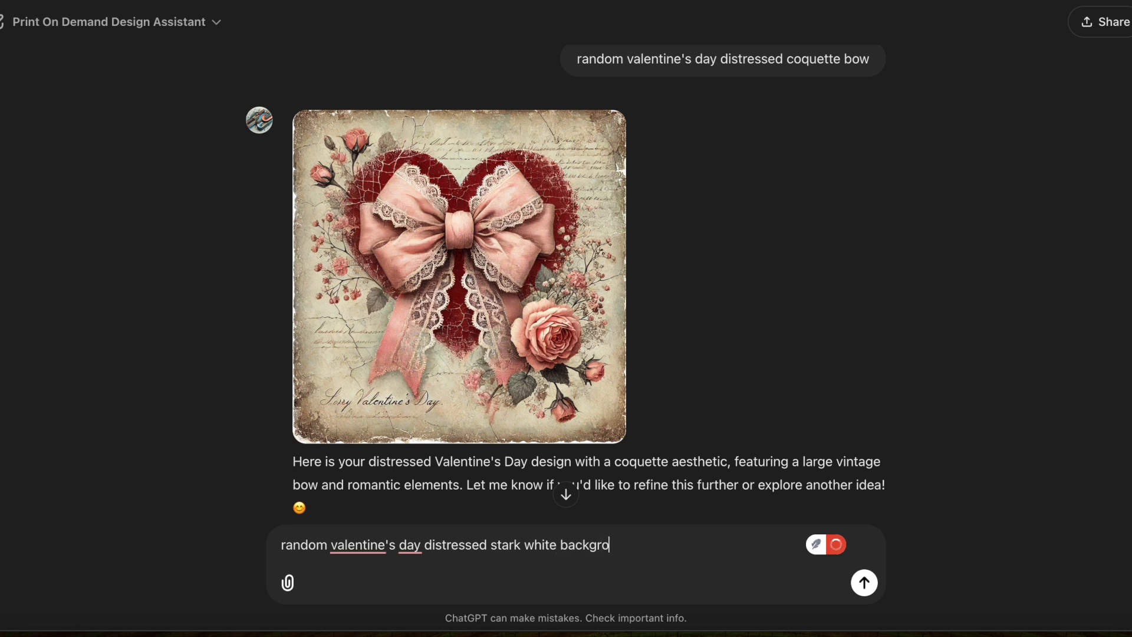
type("und")
key("Return")
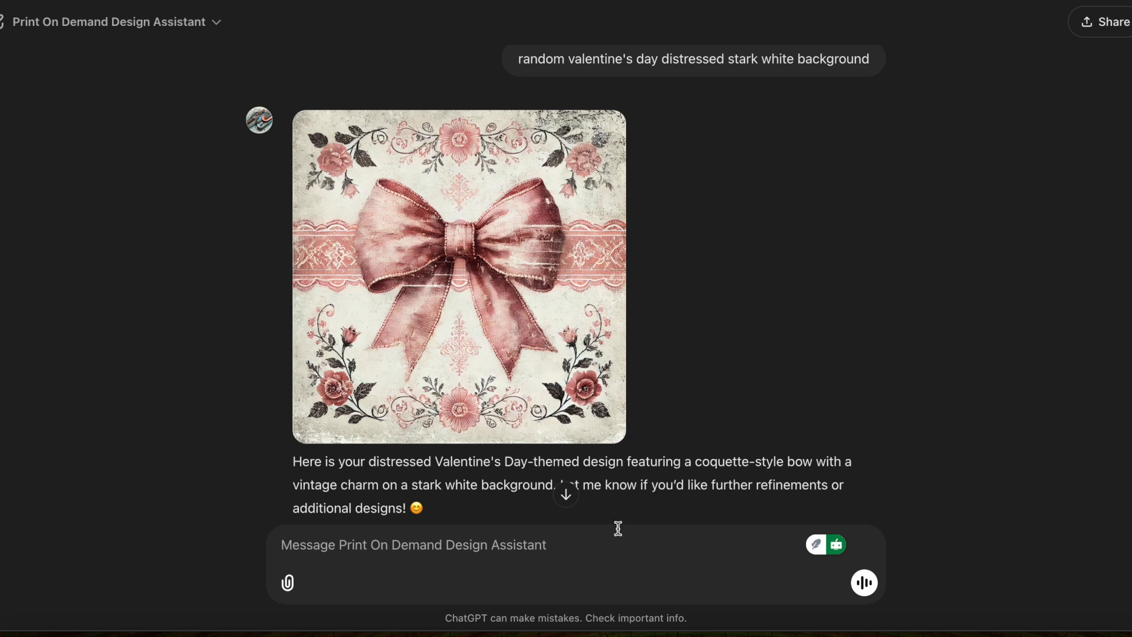
Send the prompt "random valentine's day distressed stark white background no extra elements".
key("super+v")
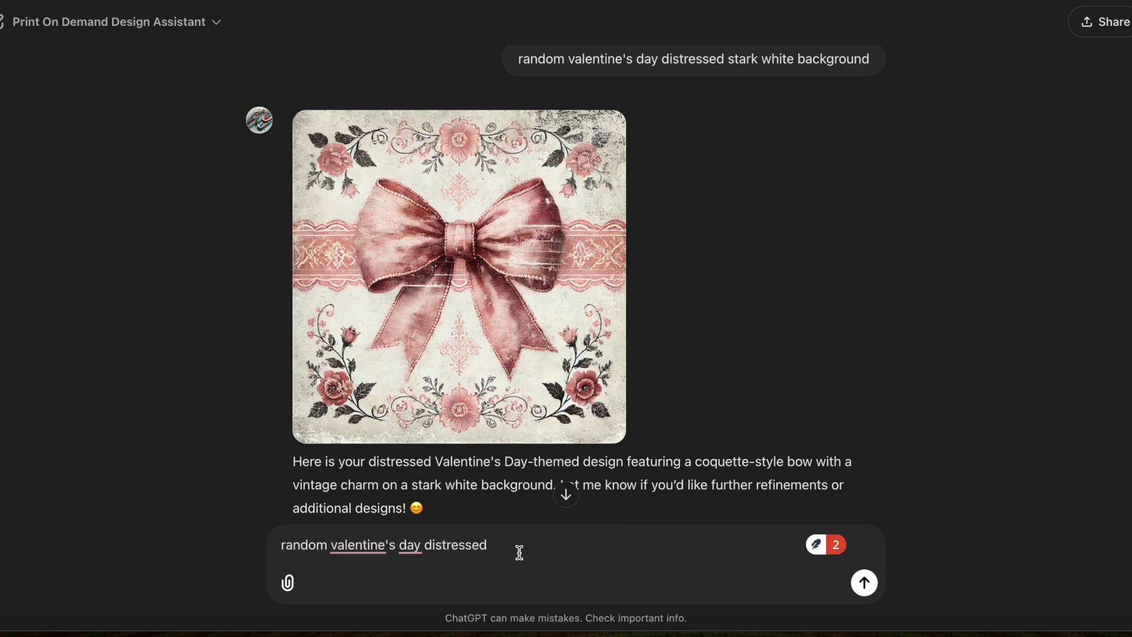
type("stark white backgrou")
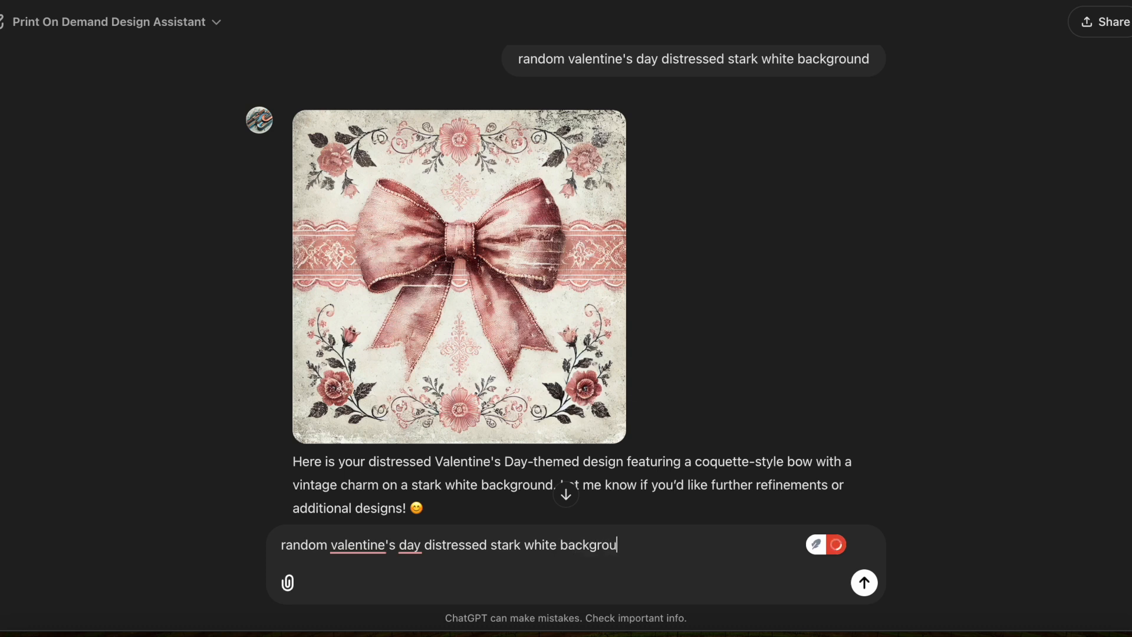
type("nd no extra elements")
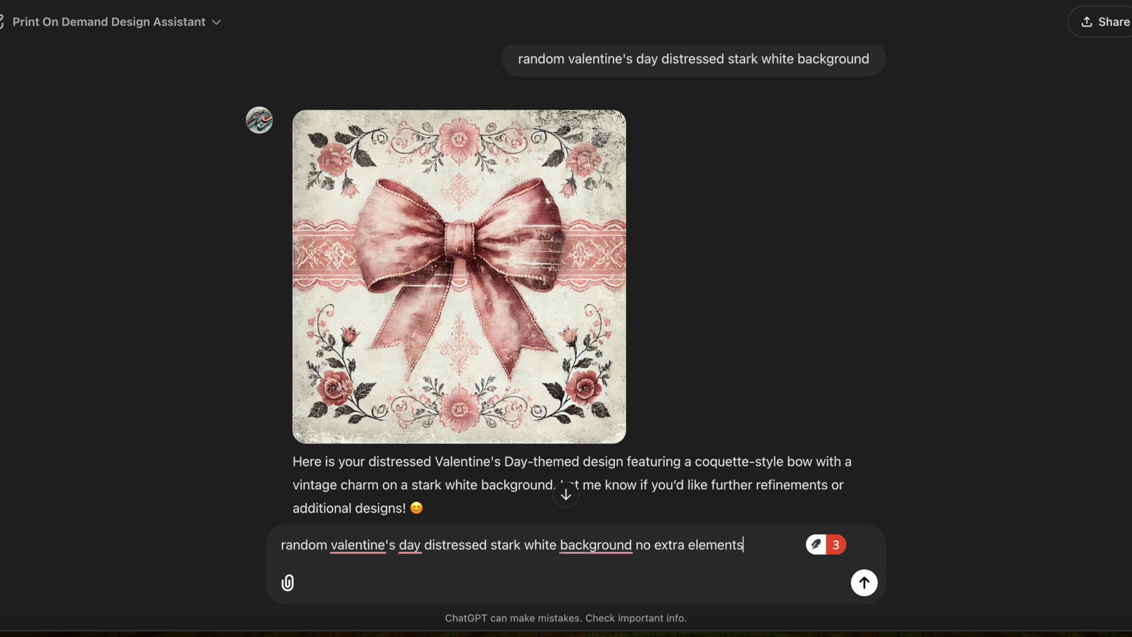
key("Return")
left_click(572, 491)
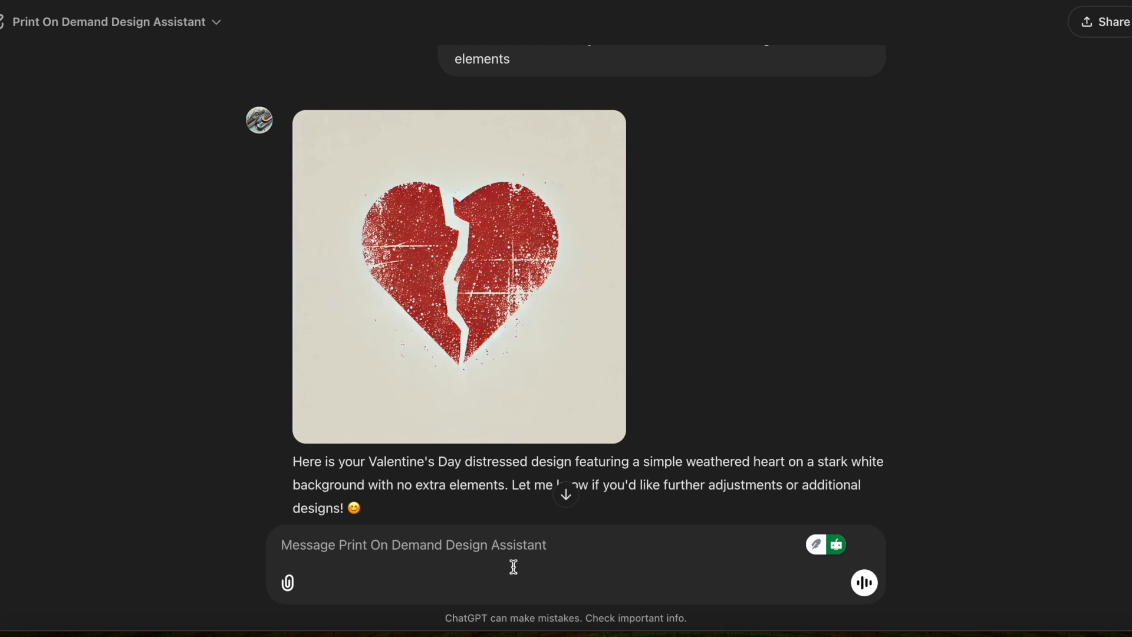
Copy the generated broken heart image and paste it onto page 1 of the "mockup tshirts" design in Canva.
right_click(478, 357)
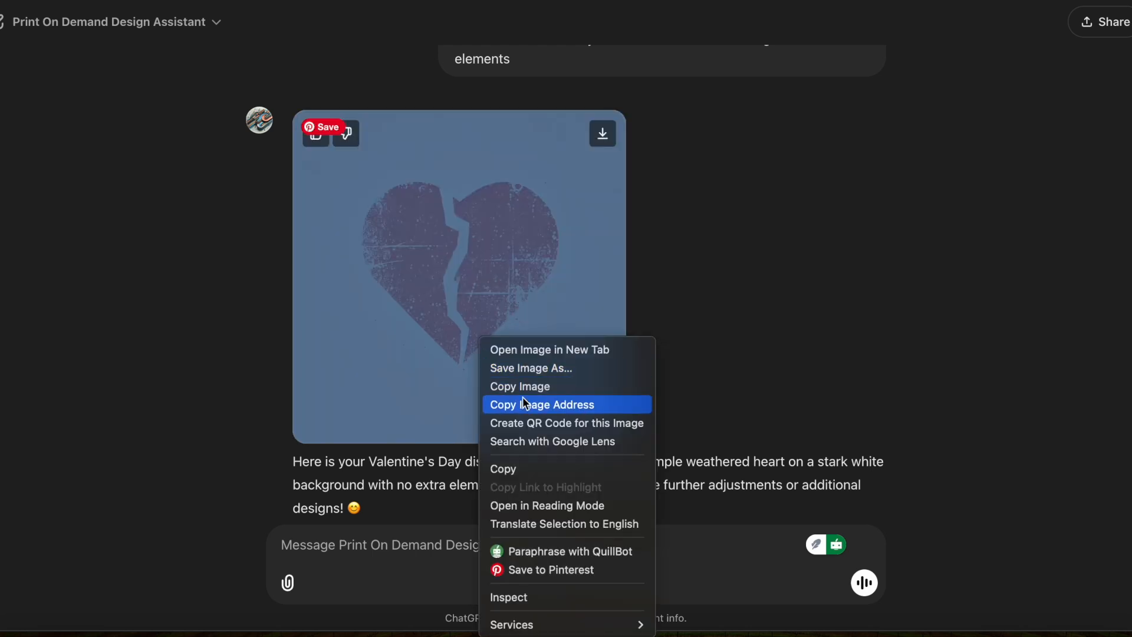
left_click(524, 390)
left_click(522, 1)
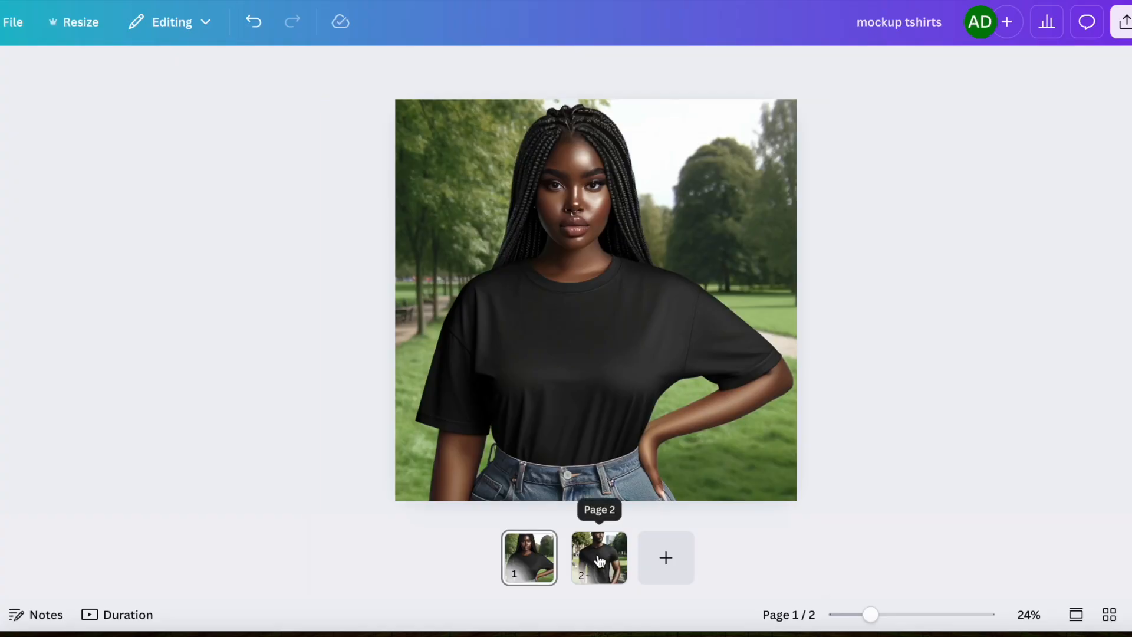
left_click(596, 560)
left_click(541, 561)
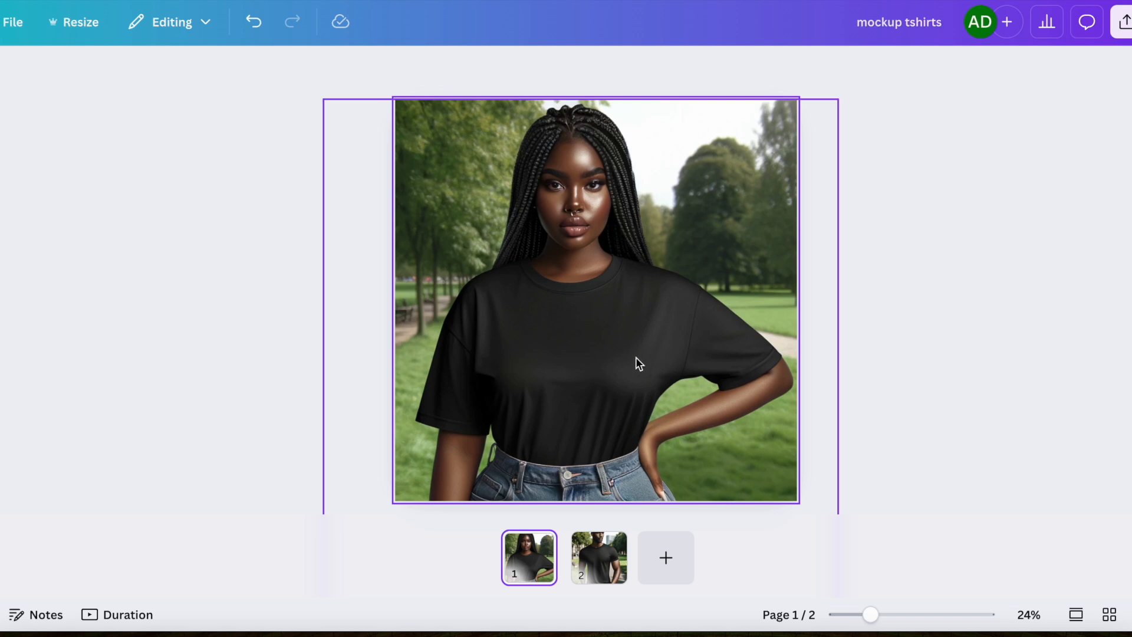
key("ctrl+v")
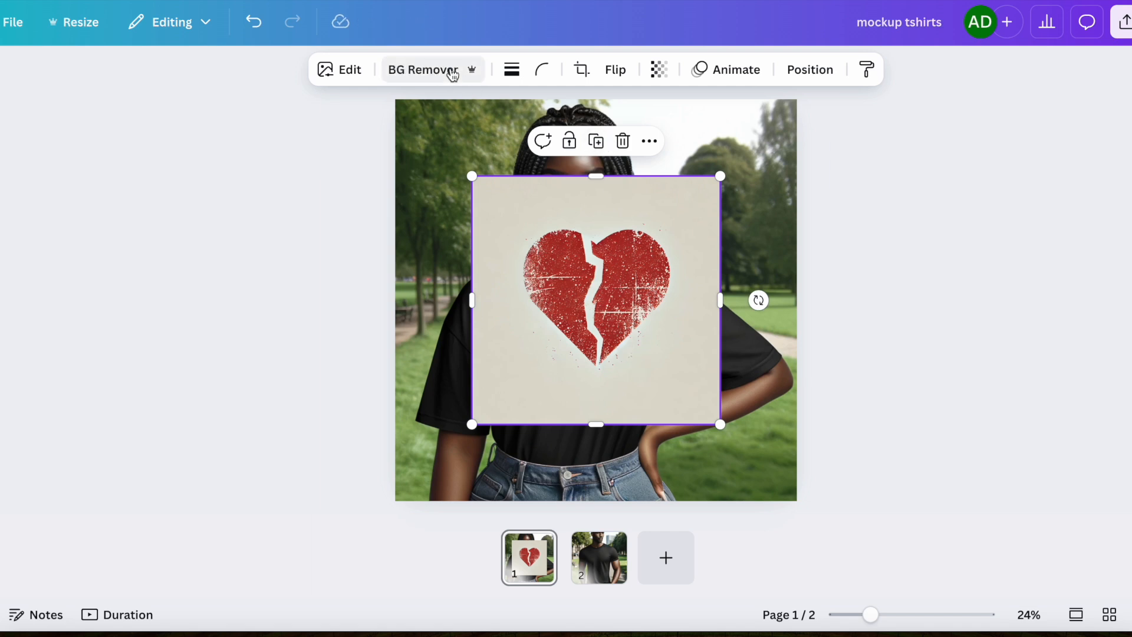
Remove the pasted heart image's background and move it down onto the T-shirt's chest.
left_click(454, 70)
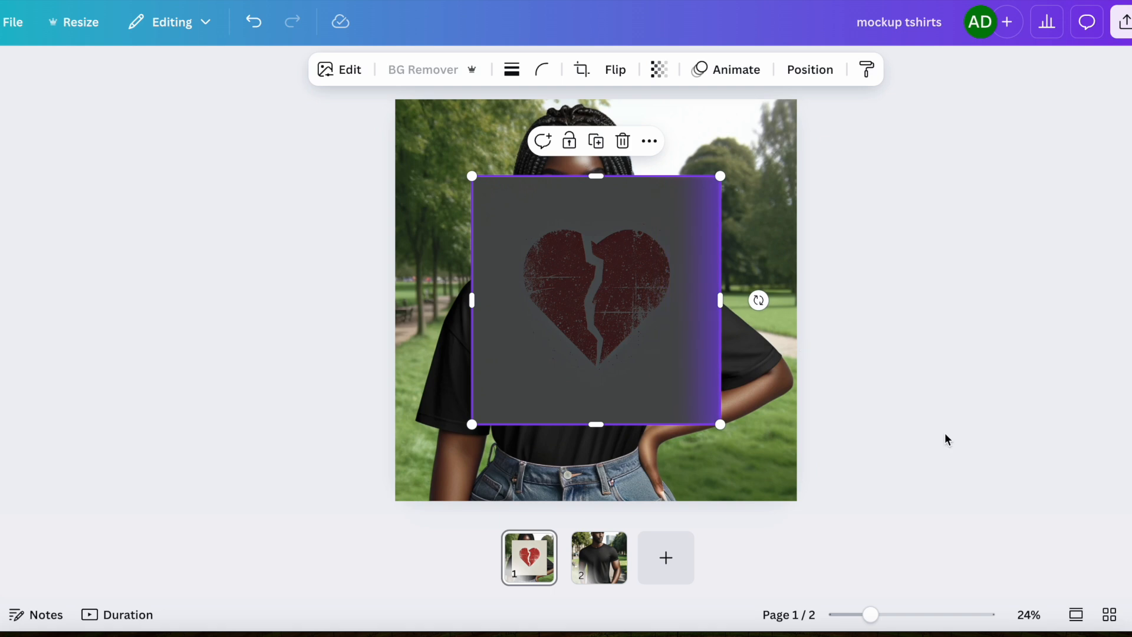
left_click_drag(596, 282, 571, 366)
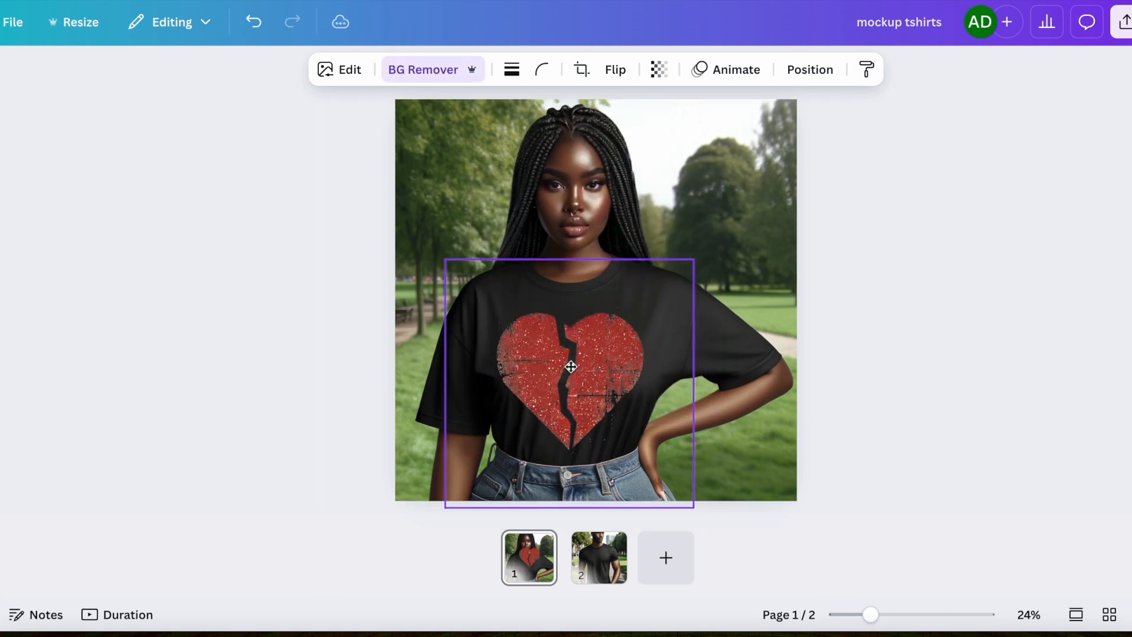
left_click(918, 349)
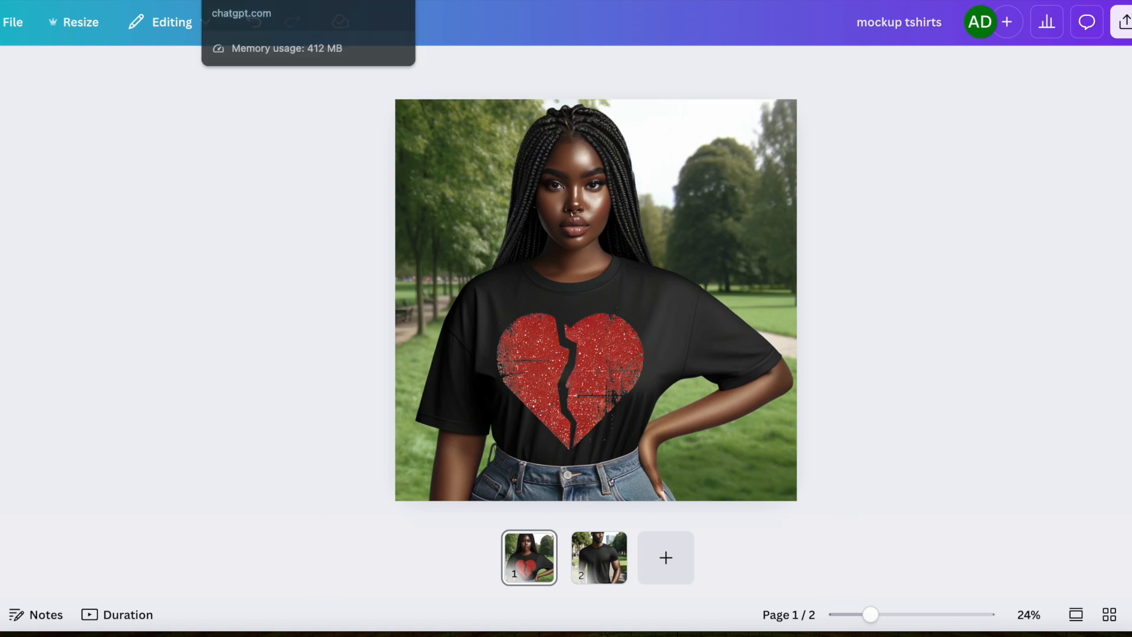
Return to the ChatGPT tab and copy the last prompt into the message box.
left_click(254, 2)
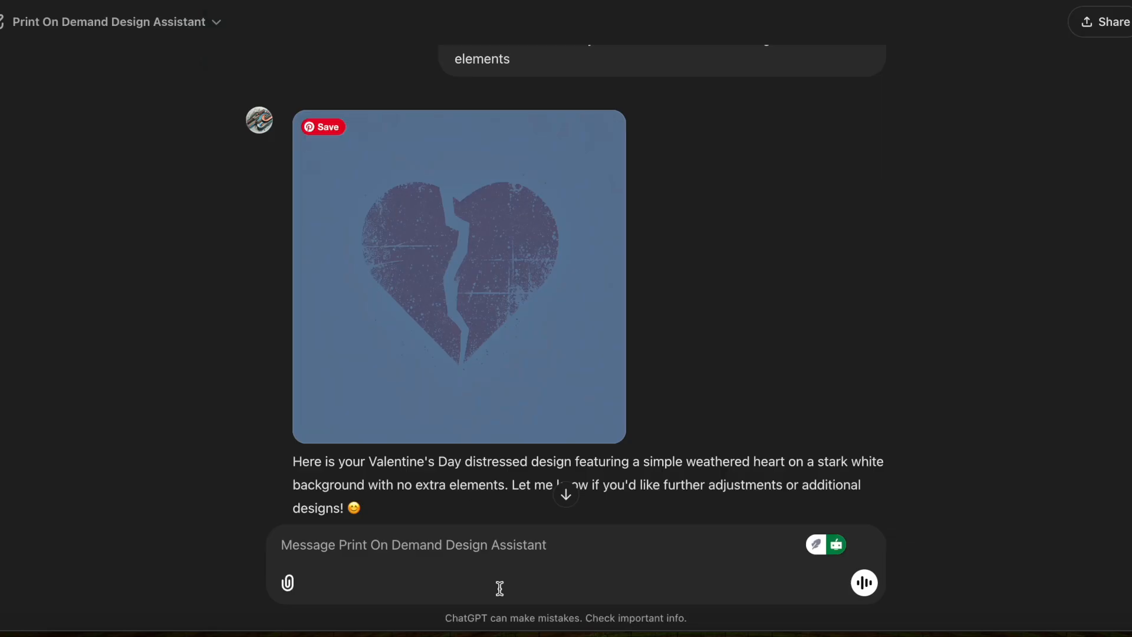
left_click(436, 566)
scroll(747, 271, "up", 1)
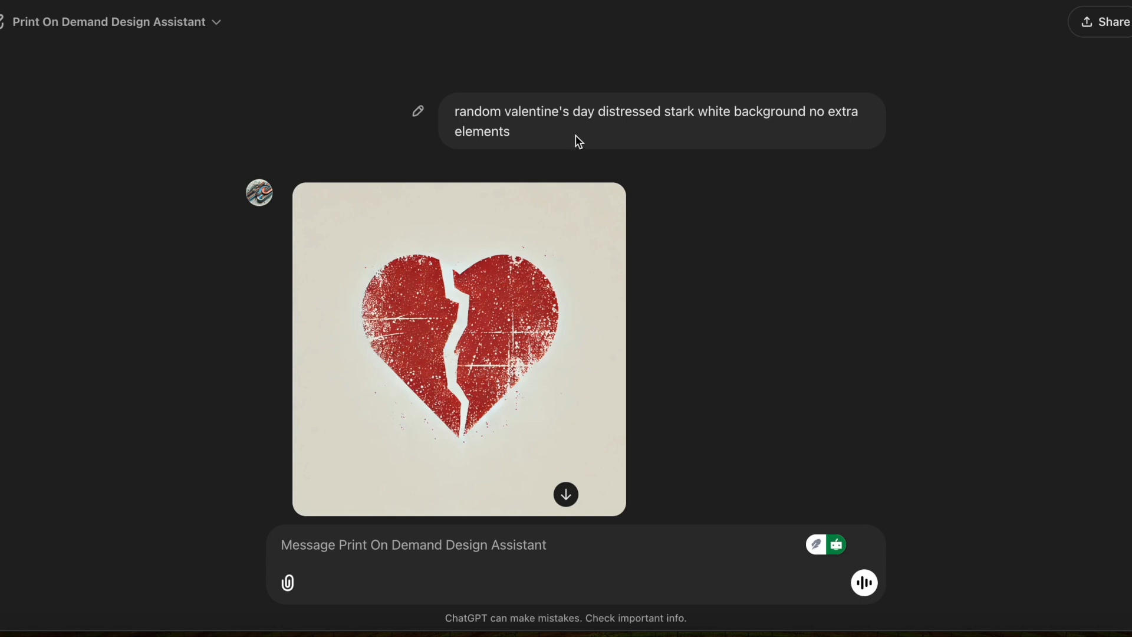
left_click_drag(452, 112, 511, 130)
key("ctrl+c")
left_click(422, 552)
key("ctrl+v")
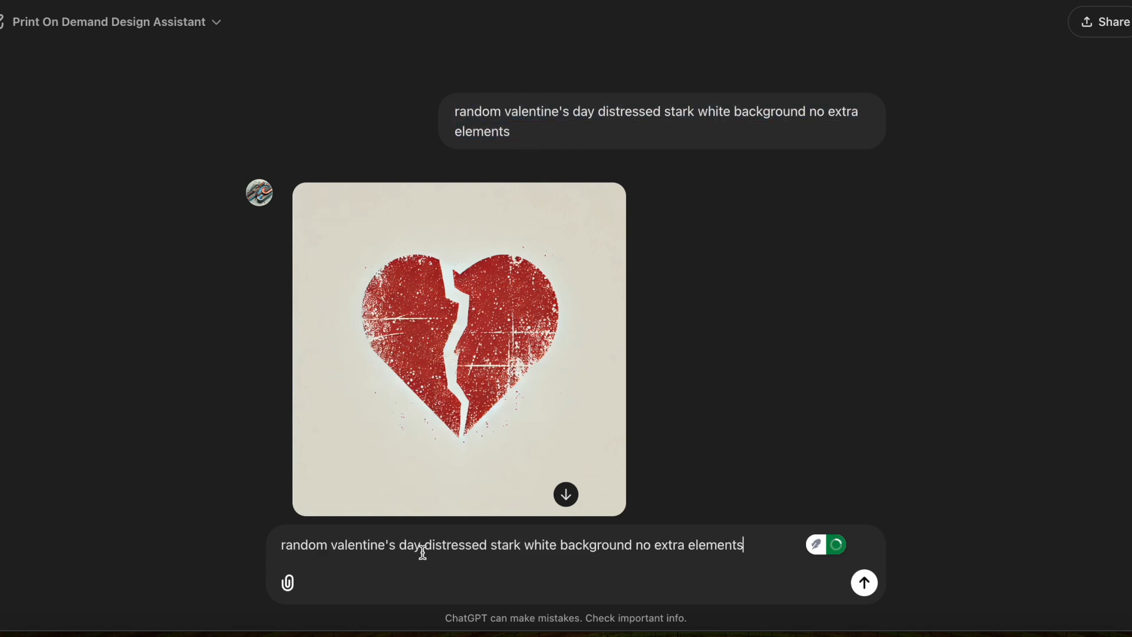
Insert "pretty coquette bow" after "distressed" in the prompt and send it.
left_click(484, 547)
type("coquette bow")
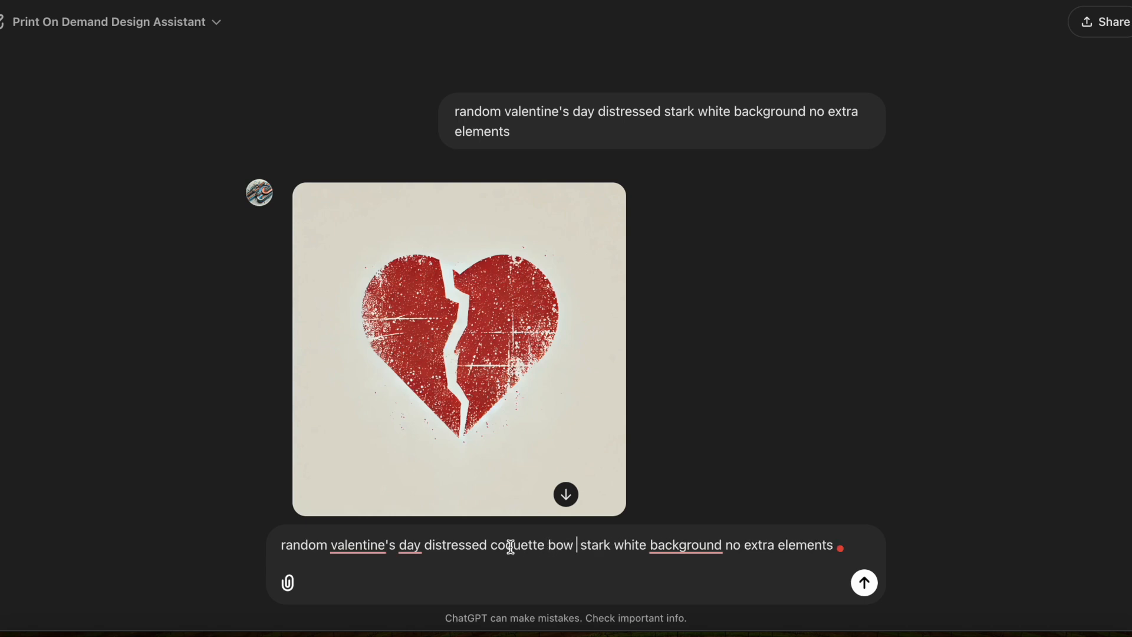
left_click(491, 544)
type("pre")
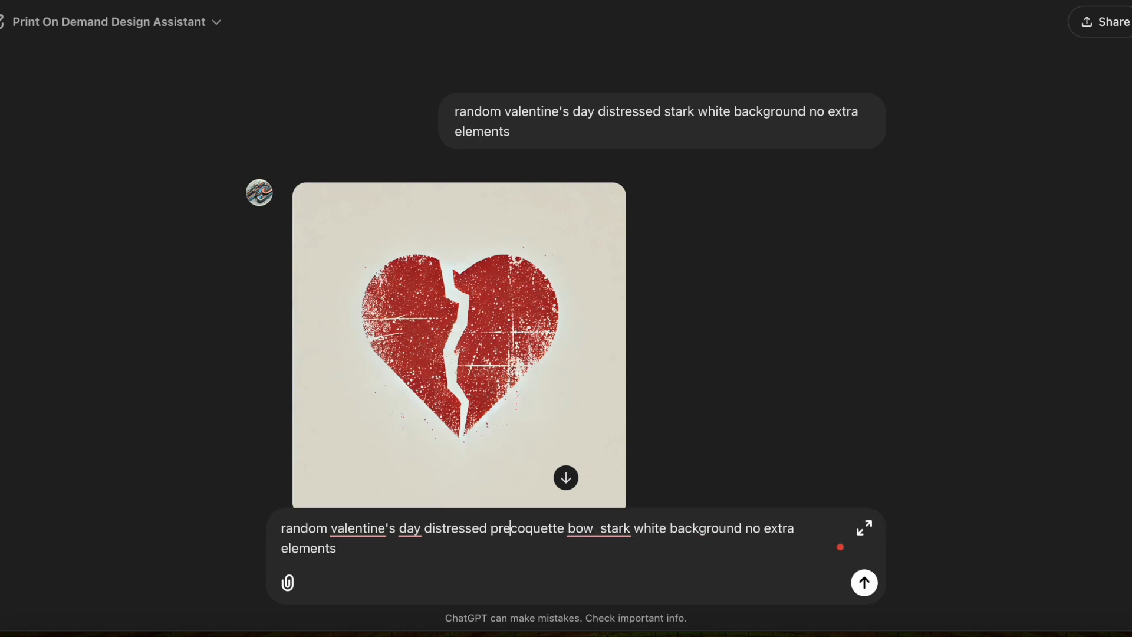
type("tty")
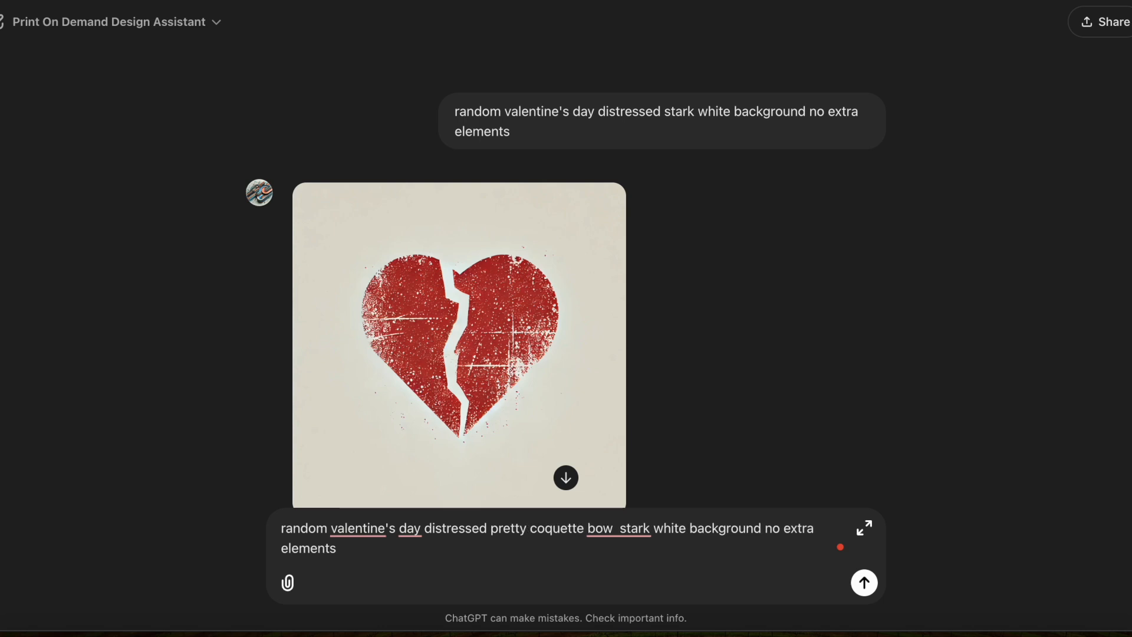
key("Return")
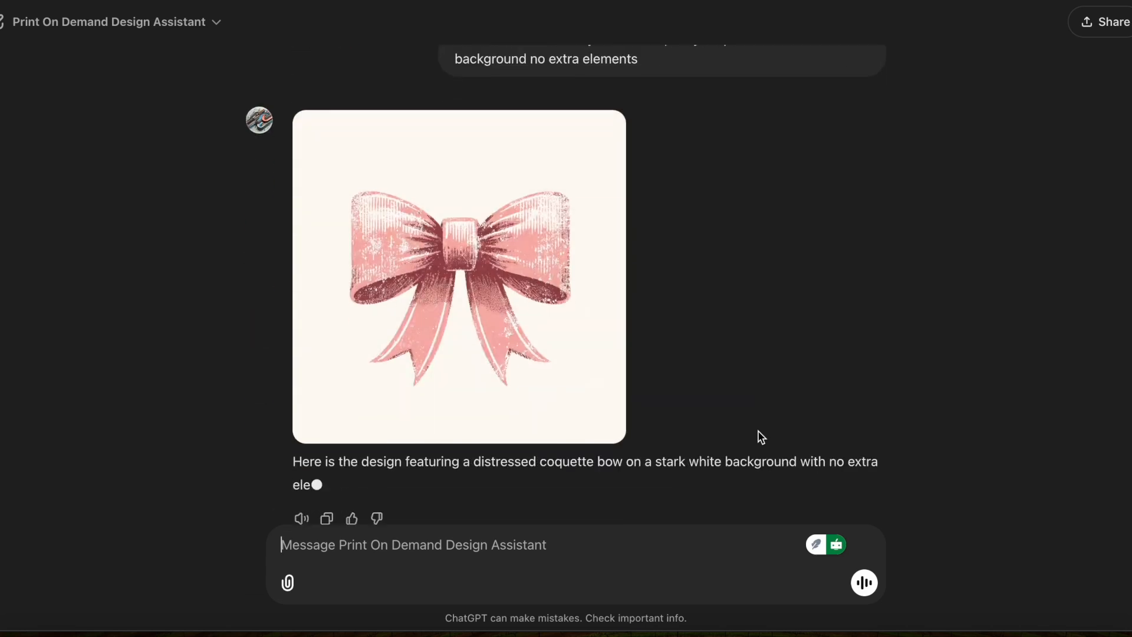
Copy the generated coquette bow image and delete the broken heart design from the page 1 T-shirt mockup.
right_click(510, 268)
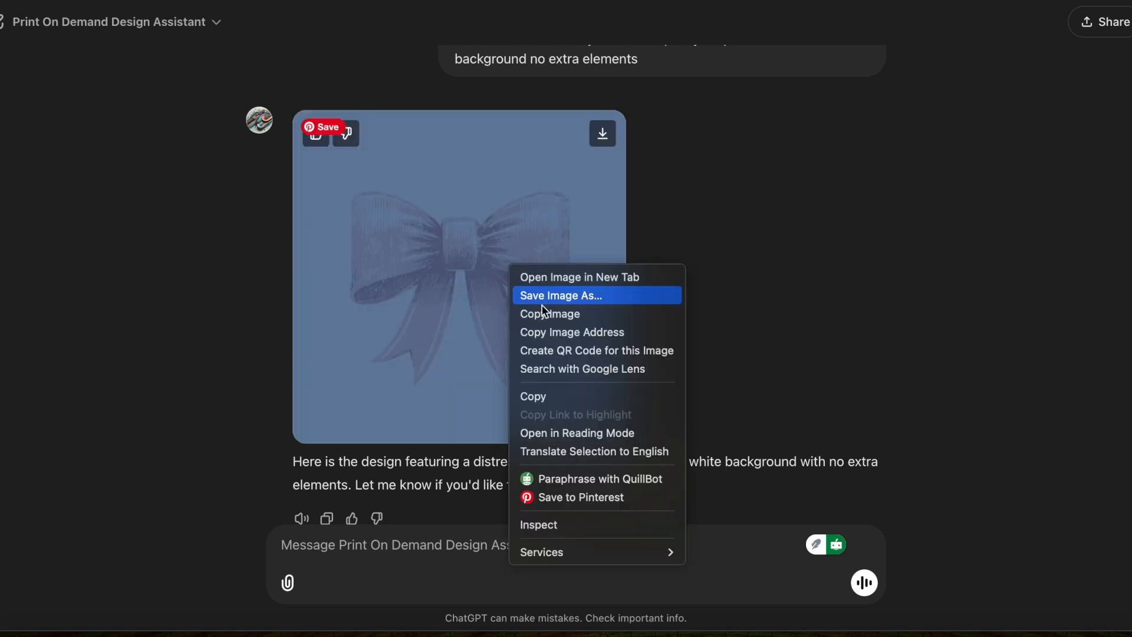
left_click(551, 314)
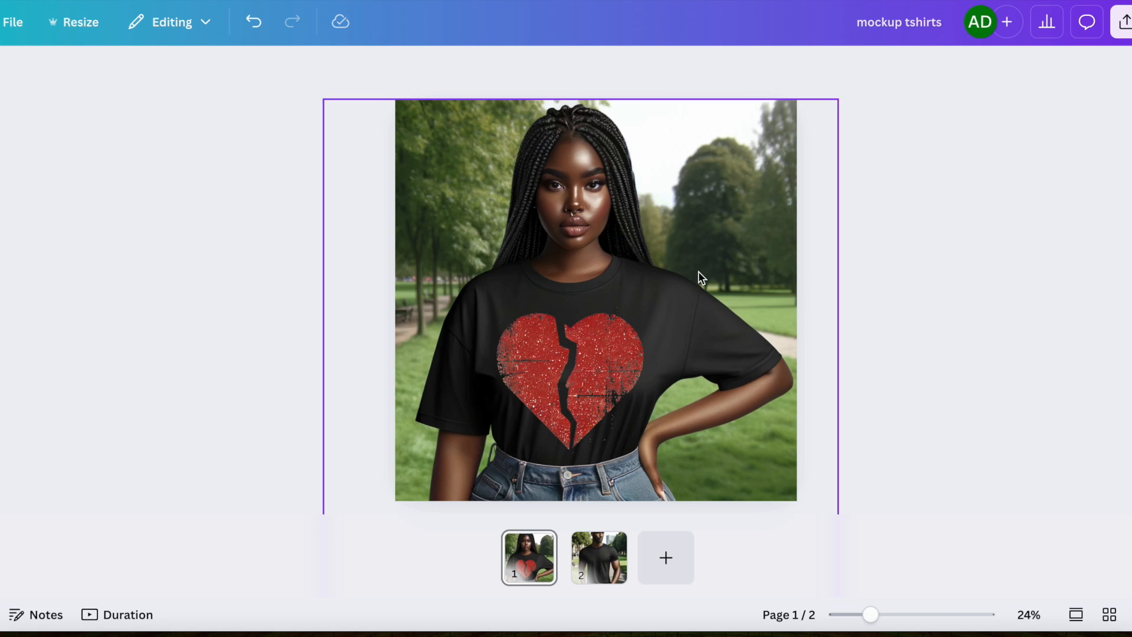
scroll(772, 267, "down", 1)
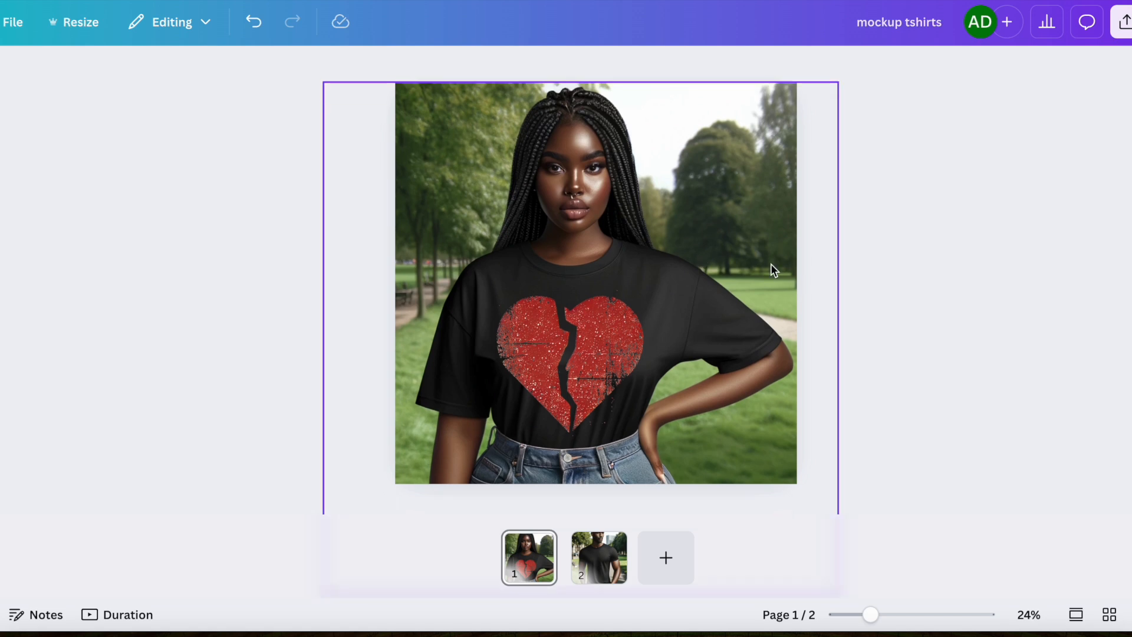
left_click(771, 265)
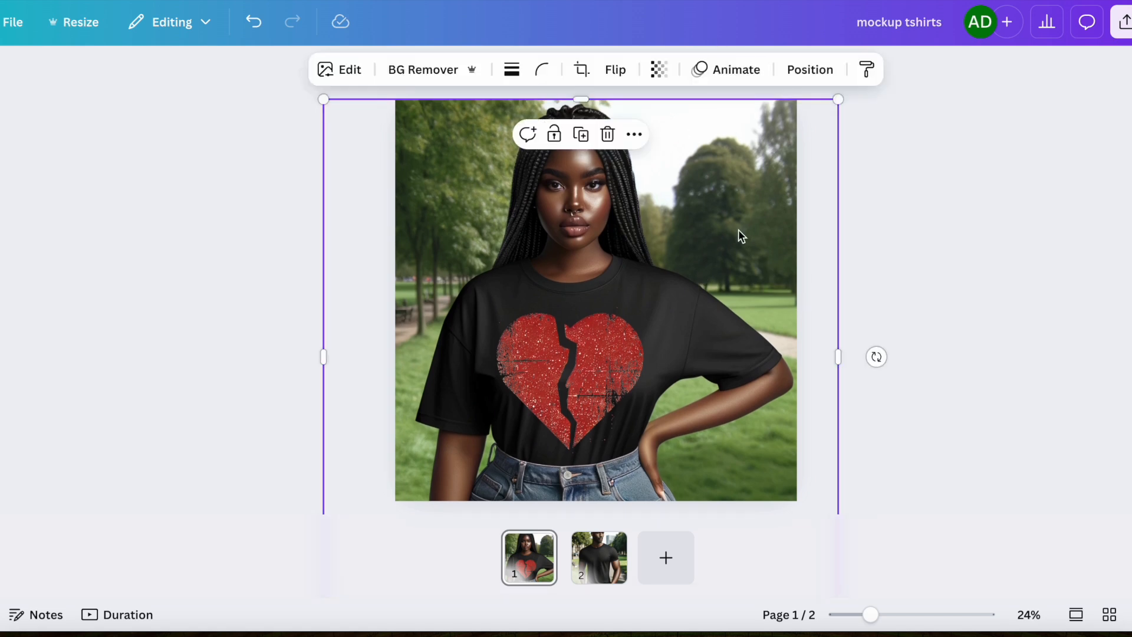
left_click(751, 517)
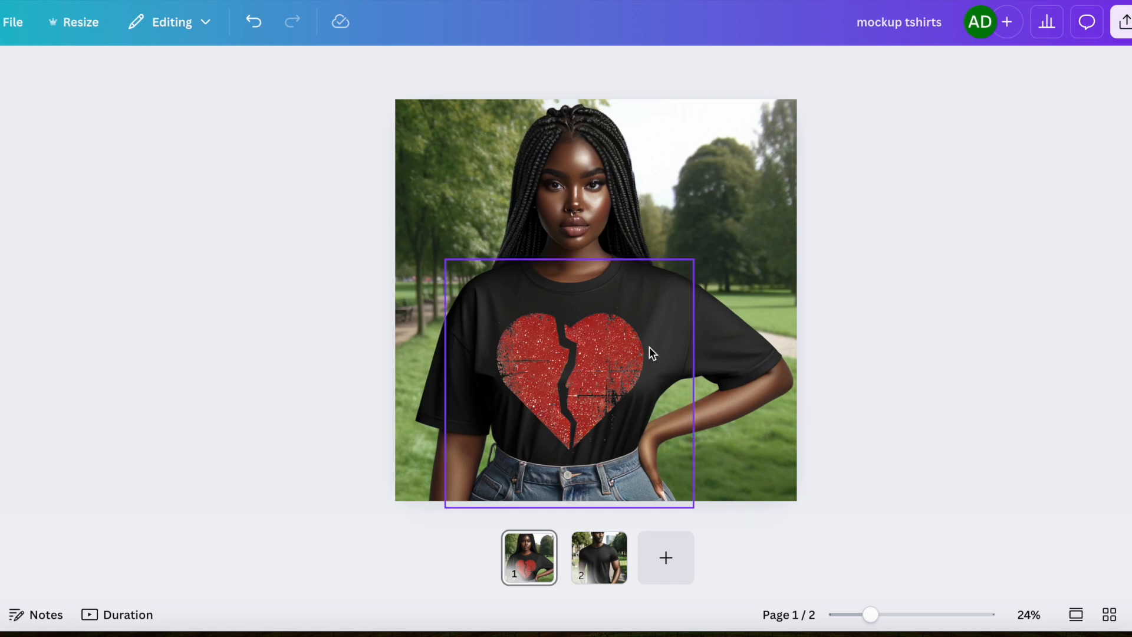
scroll(649, 347, "down", 2)
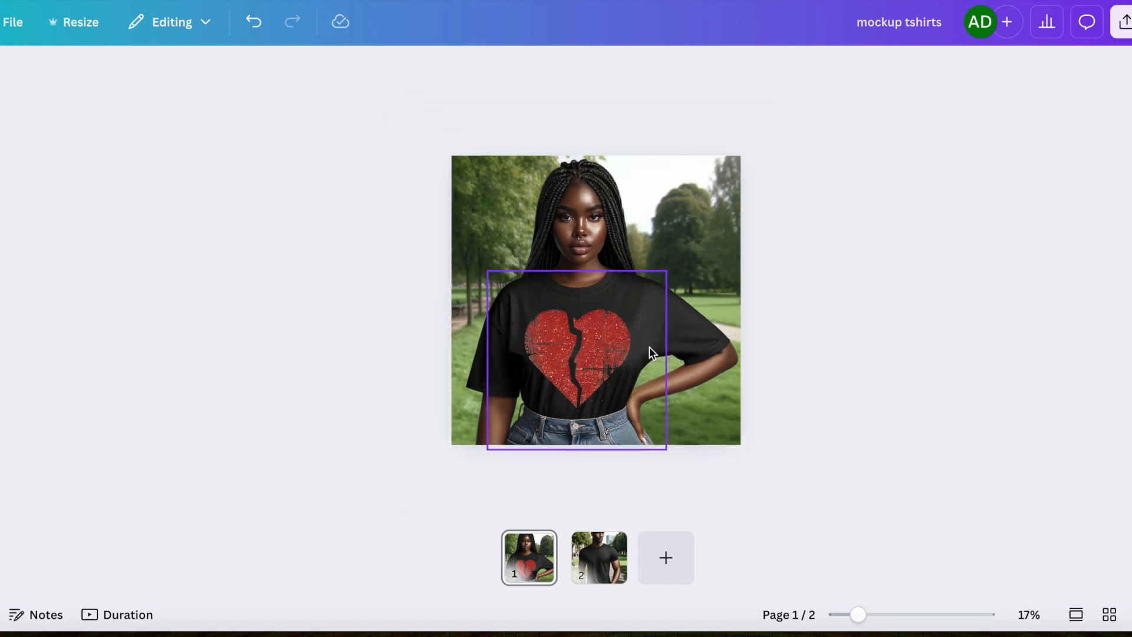
left_click(733, 179)
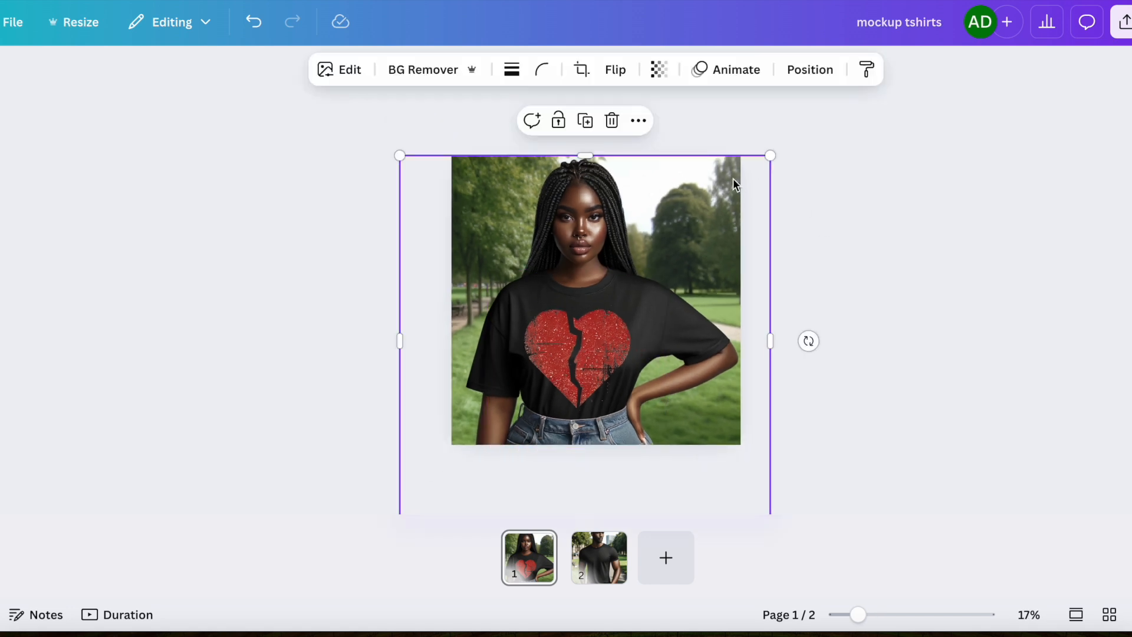
left_click(640, 121)
left_click(693, 264)
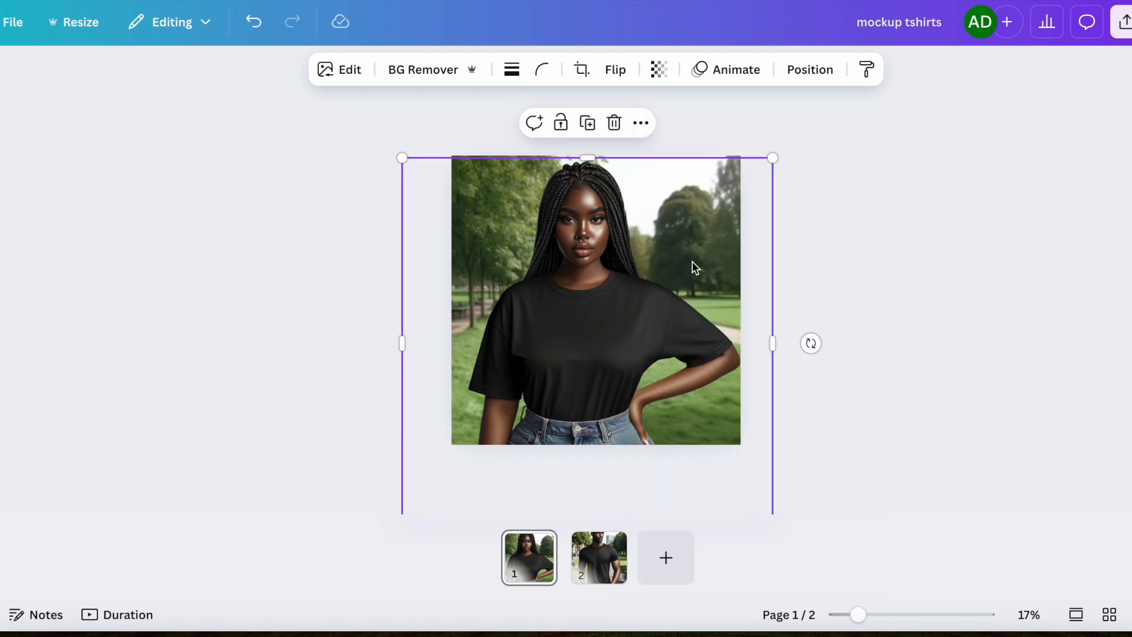
Paste the bow image onto the mockup and remove its background with BG Remover.
right_click(611, 277)
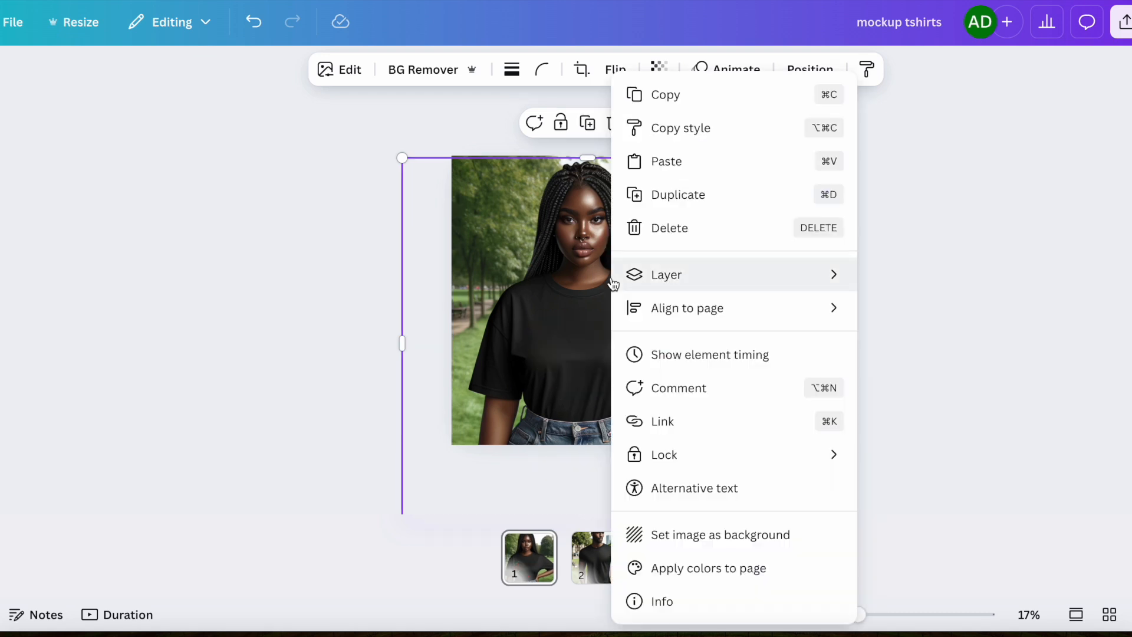
left_click(677, 162)
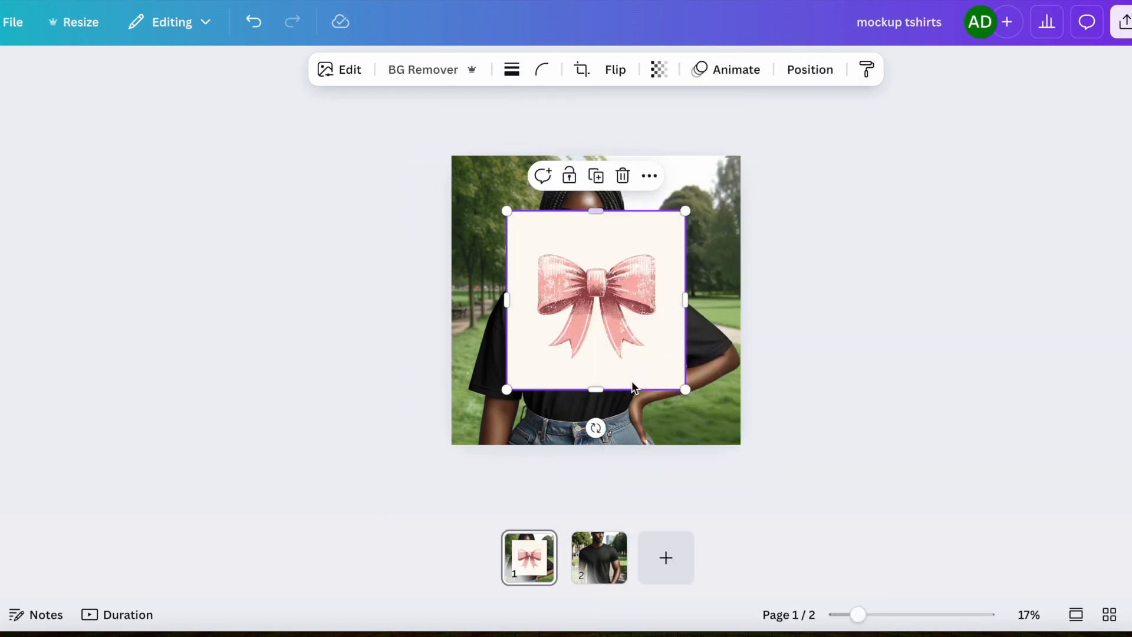
left_click(421, 71)
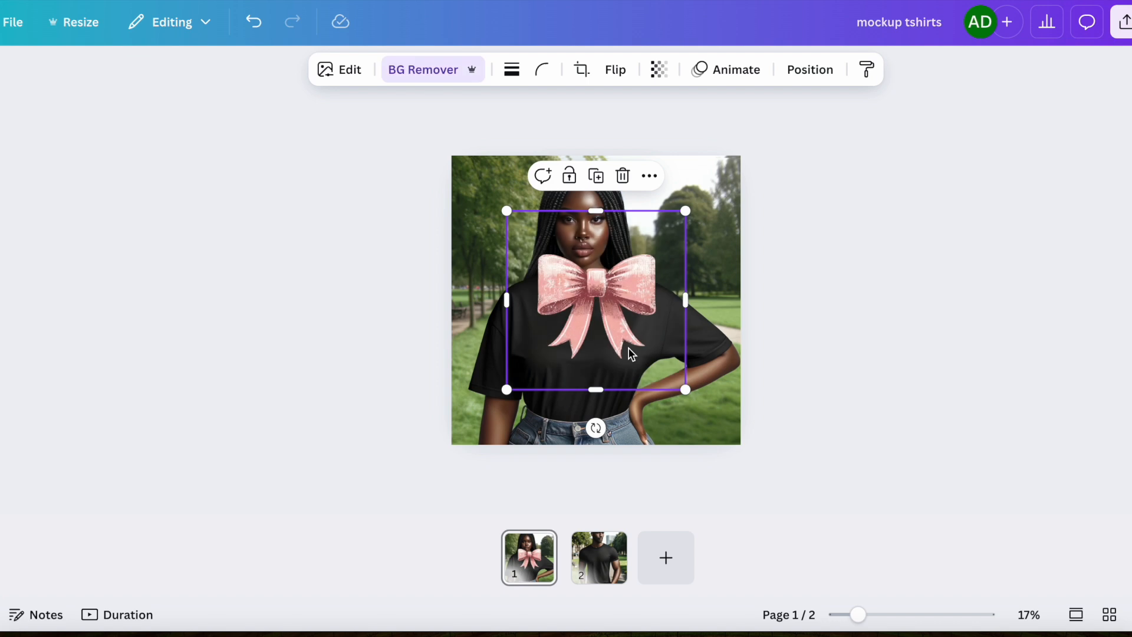
Shrink the bow and position it centred on the T-shirt's chest.
left_click_drag(620, 310, 610, 365)
left_click_drag(672, 440, 614, 398)
left_click_drag(575, 317, 593, 341)
left_click(839, 325)
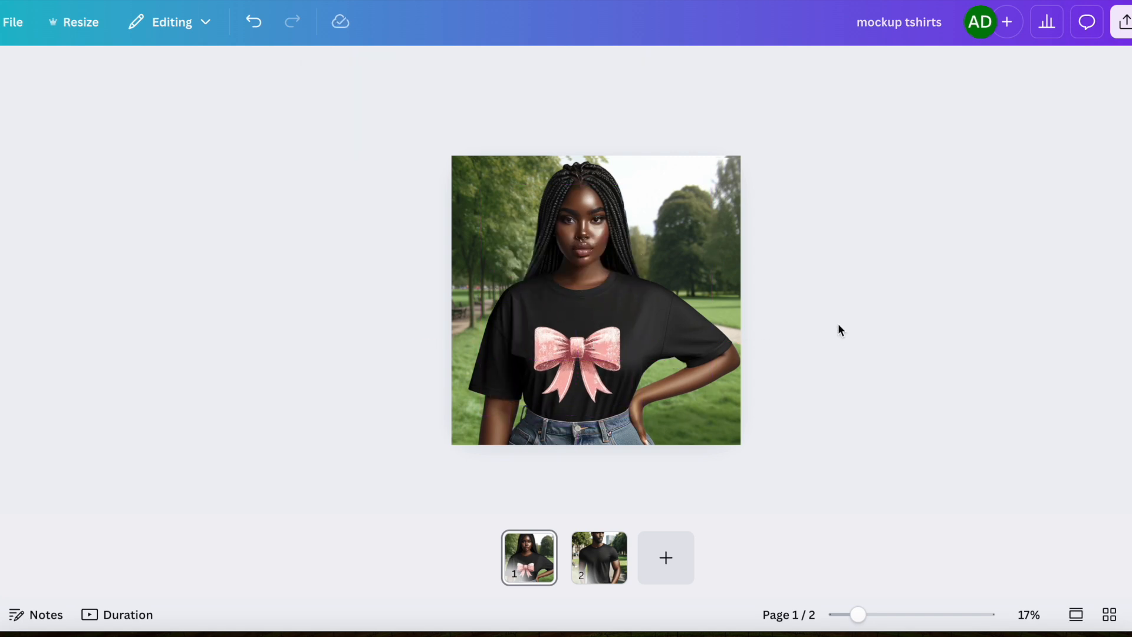
left_click(577, 349)
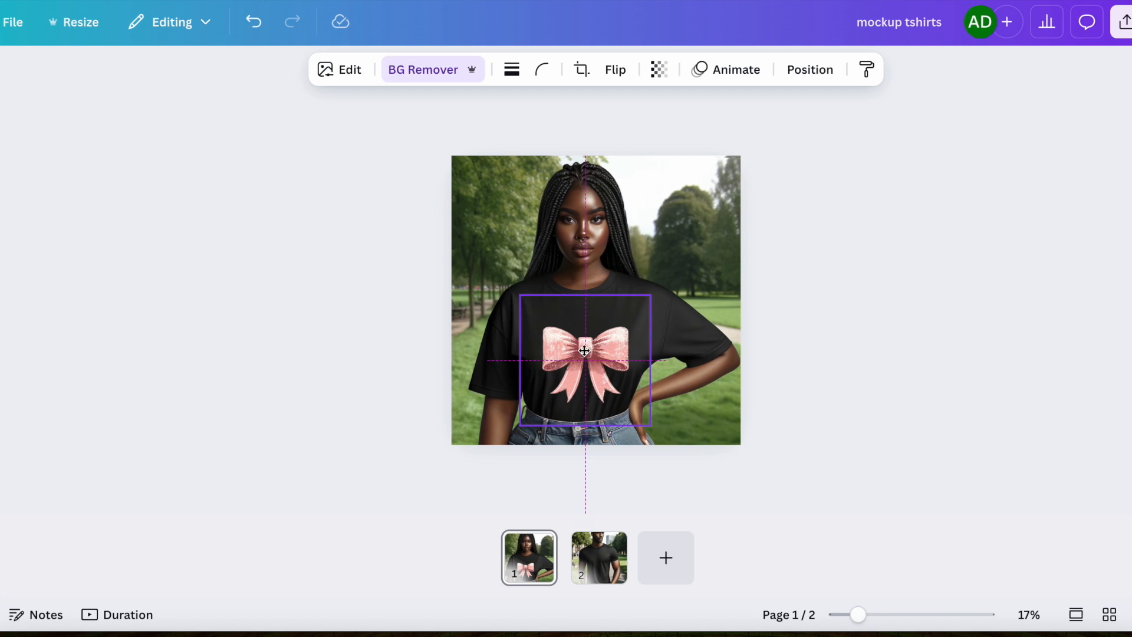
left_click(804, 361)
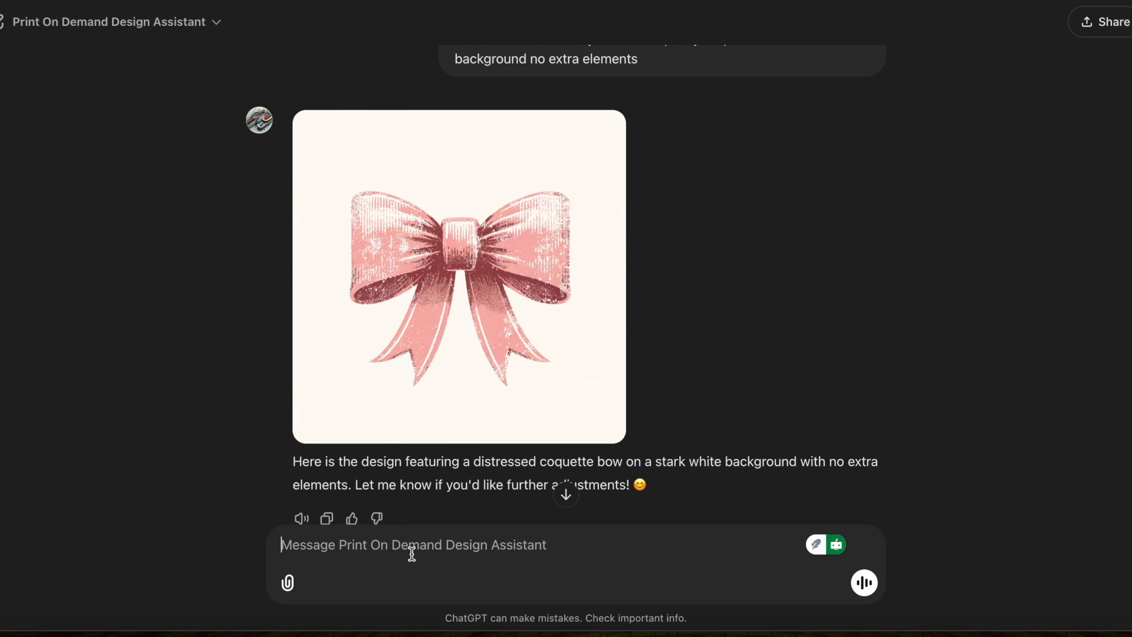
Back in the ChatGPT tab, copy the bow prompt and paste it into the message box.
key("ctrl+v")
left_click(325, 476)
scroll(721, 271, "up", 2)
left_click_drag(649, 127, 478, 109)
left_click(447, 114)
left_click_drag(645, 134, 450, 110)
left_click(377, 555)
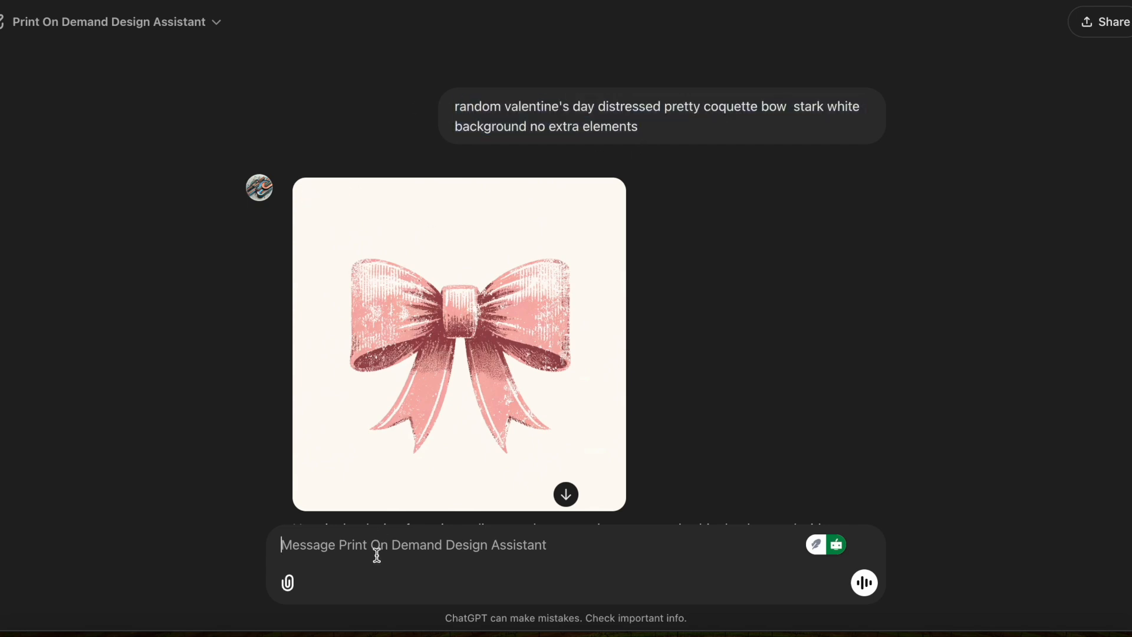
key("ctrl+v")
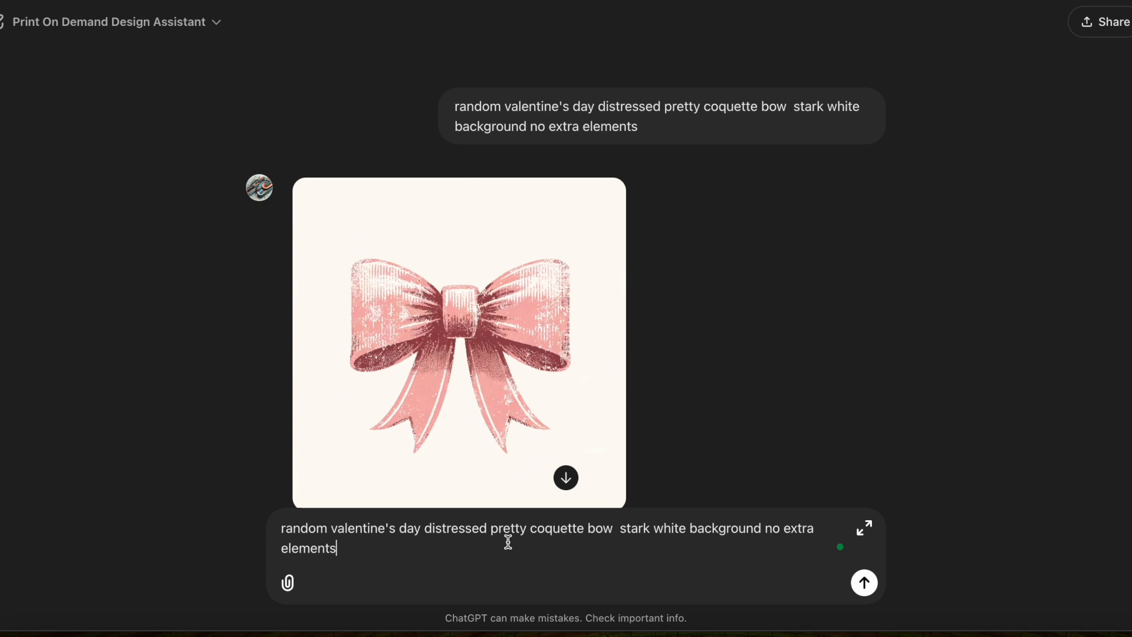
Append include "Happy Valentine's Day" to the prompt and send it.
type("e")
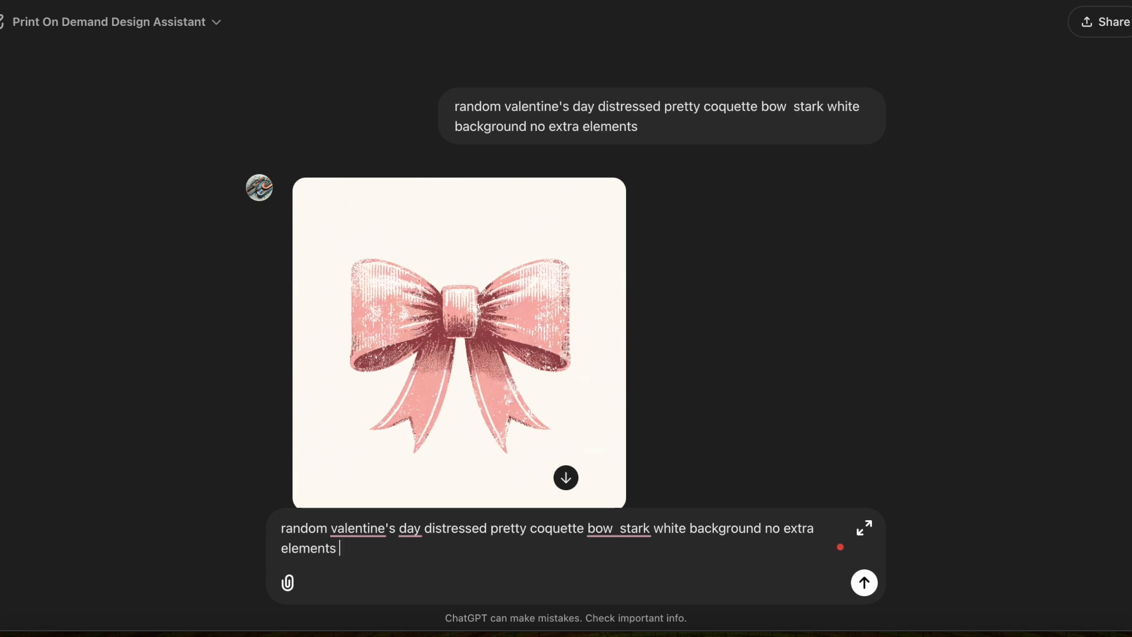
key("BackSpace")
type("include ")
type("\"")
type("Happy")
type(" Valentine")
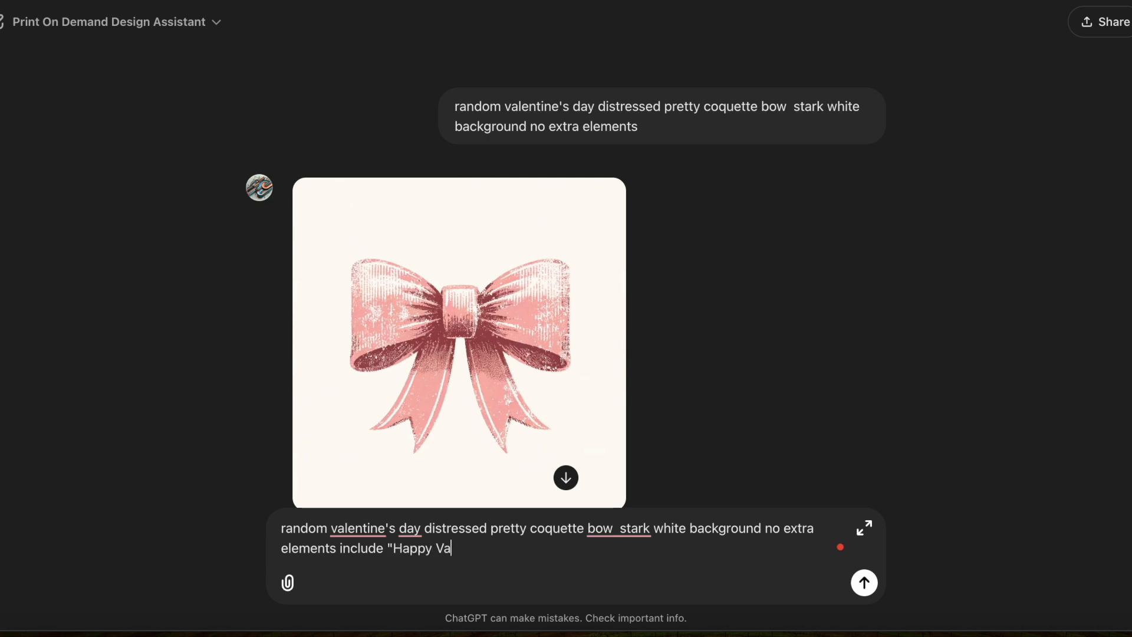
type("'s Day")
key("Return")
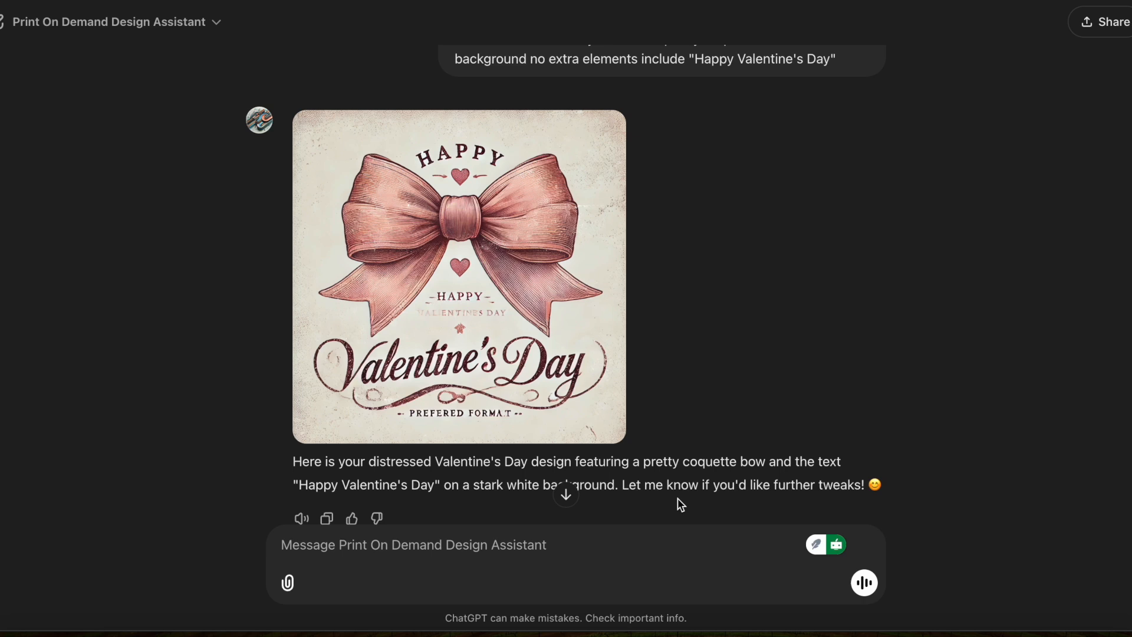
Copy the new Happy Valentine's Day bow image and delete the bow design from the T-shirt mockup.
right_click(517, 283)
left_click(543, 328)
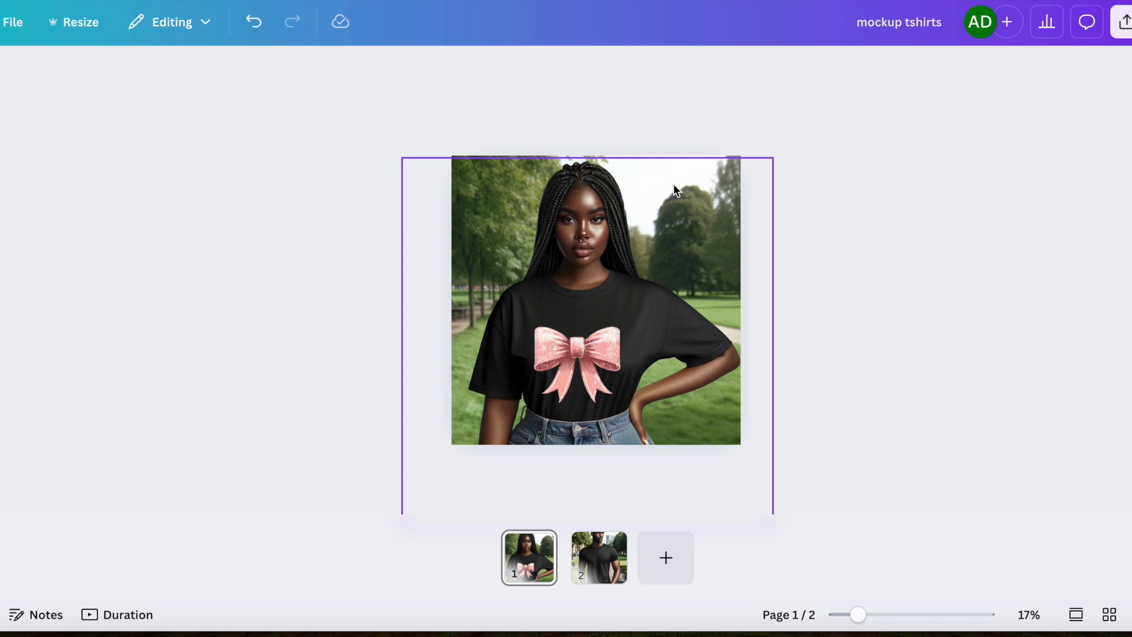
left_click(664, 270)
left_click(642, 124)
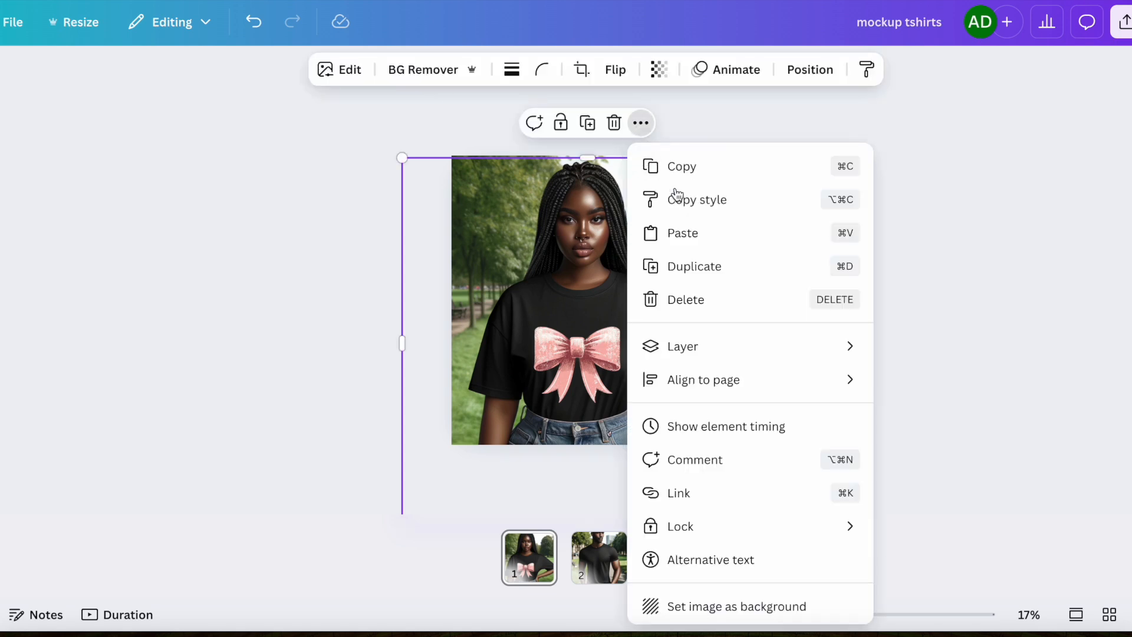
left_click(691, 276)
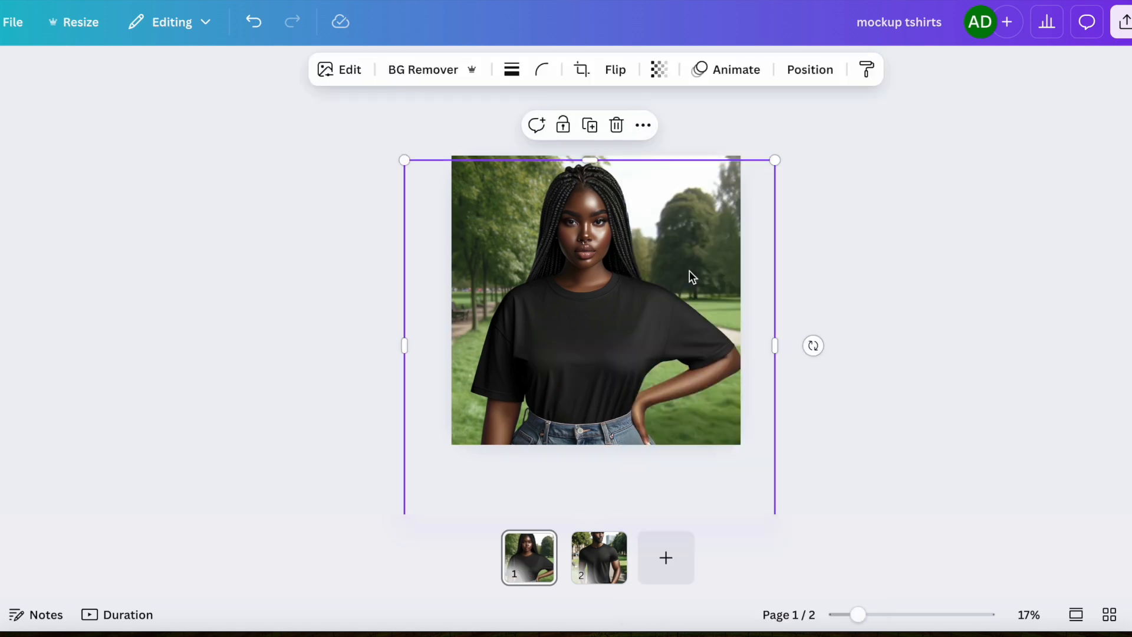
Paste the Valentine's Day image onto the mockup and open Magic Eraser for it.
right_click(572, 328)
left_click(634, 156)
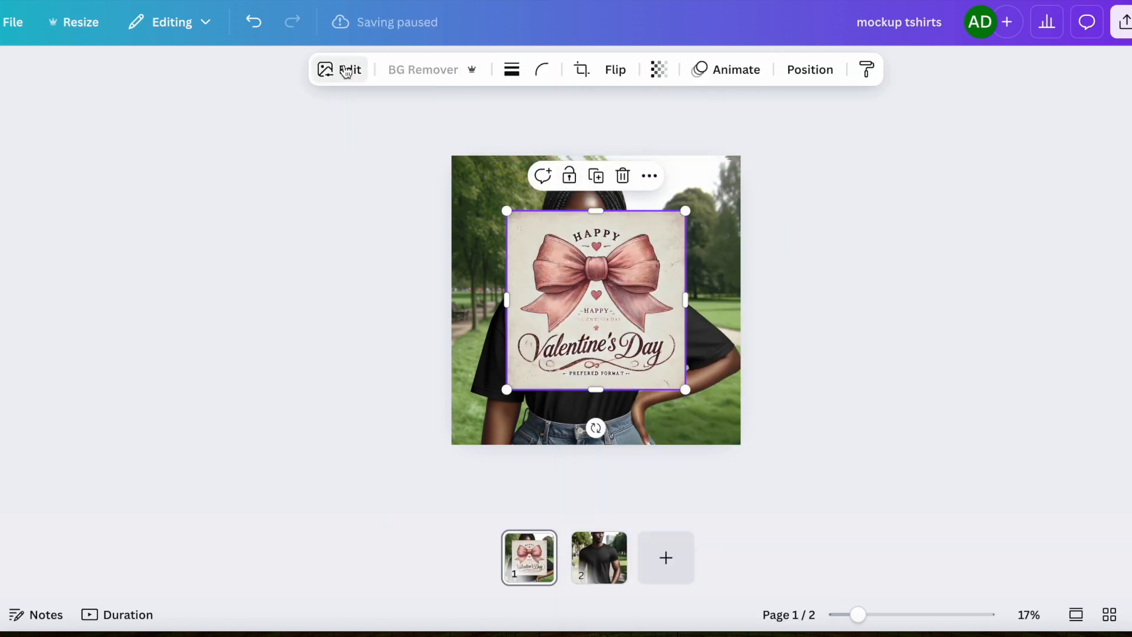
left_click(346, 71)
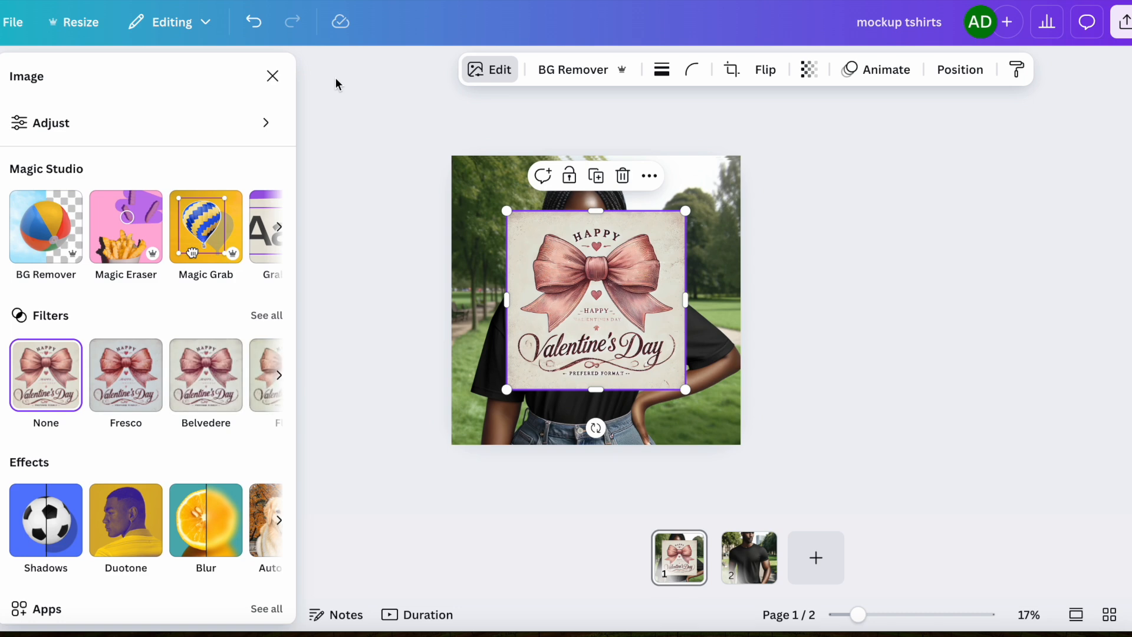
left_click(149, 244)
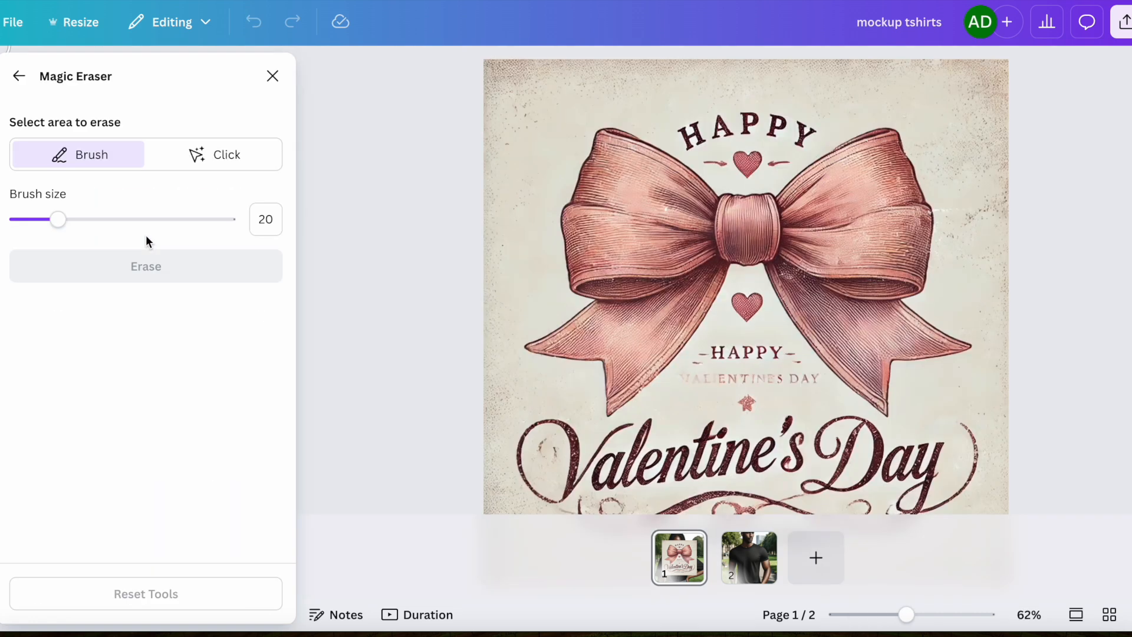
Brush over the small "Happy Valentines Day" subtitle, the "Prefered Format" line and stray marks, using brush sizes 20 and 8, and erase them.
scroll(691, 331, "down", 4)
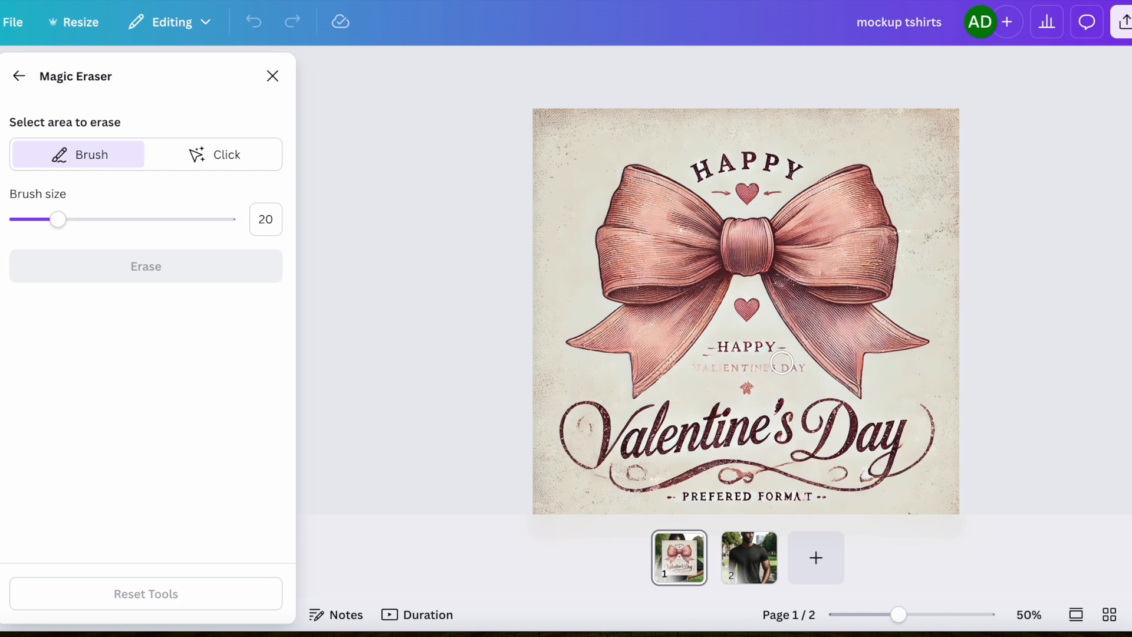
mouse_move(705, 353)
left_mouse_down()
mouse_move(766, 347)
mouse_move(793, 365)
mouse_move(703, 362)
mouse_move(759, 385)
mouse_move(711, 365)
left_mouse_up()
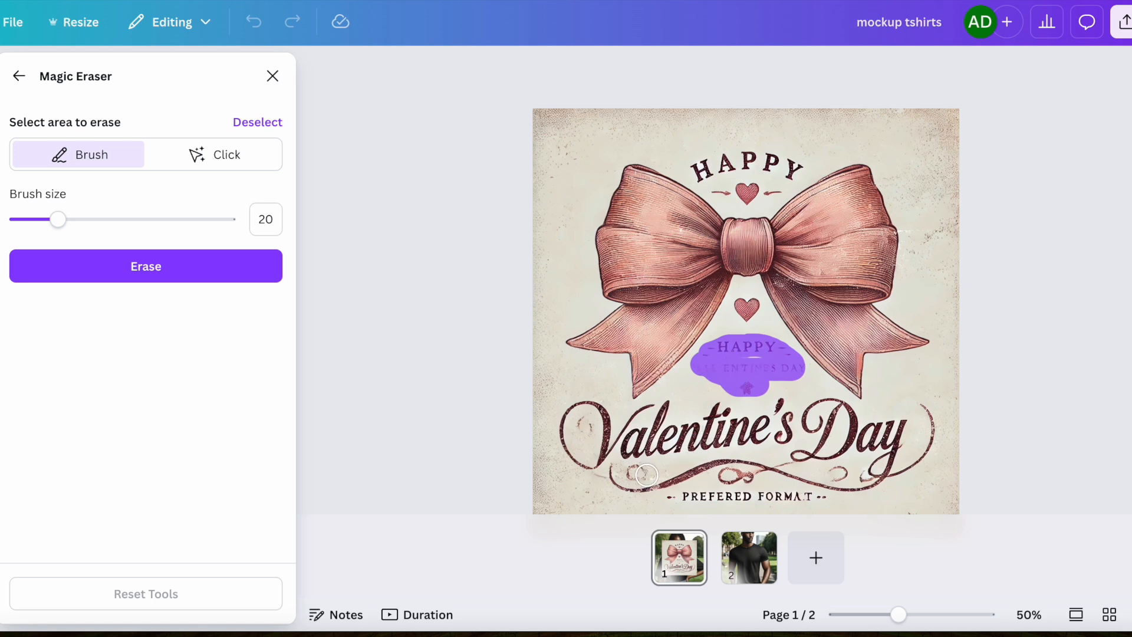
left_click_drag(648, 472, 632, 472)
left_click_drag(672, 504, 817, 501)
mouse_move(746, 487)
left_mouse_down()
mouse_move(749, 477)
mouse_move(726, 479)
left_mouse_up()
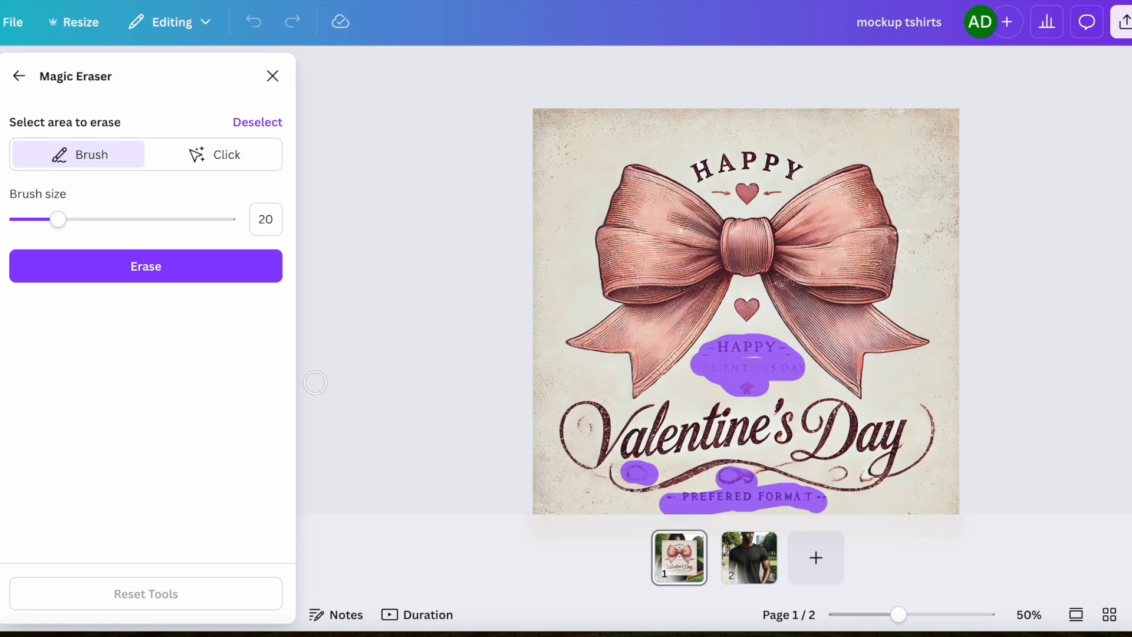
left_click_drag(58, 221, 15, 223)
left_click_drag(20, 221, 33, 220)
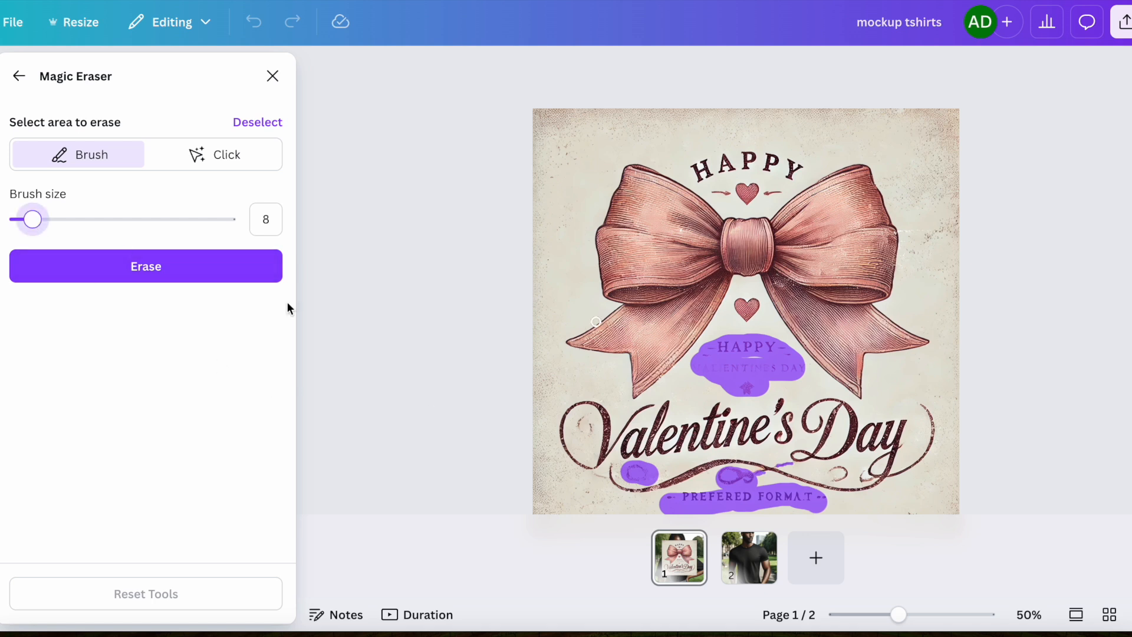
mouse_move(831, 471)
left_mouse_down()
mouse_move(845, 476)
mouse_move(834, 477)
left_mouse_up()
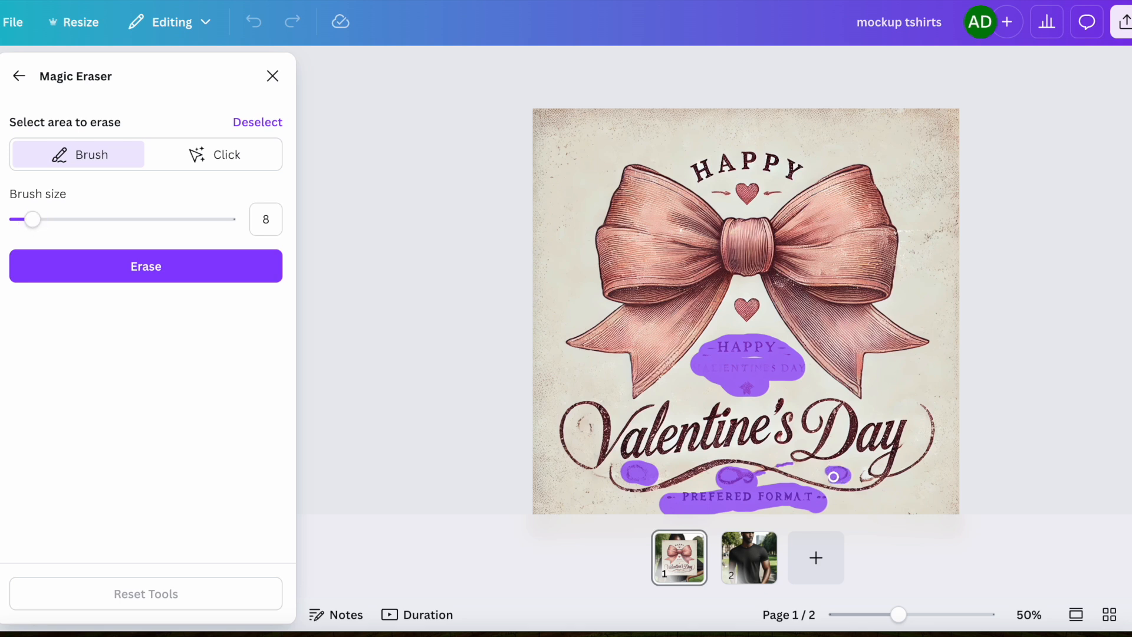
left_click_drag(860, 474, 863, 481)
left_click_drag(30, 220, 20, 220)
left_click(214, 274)
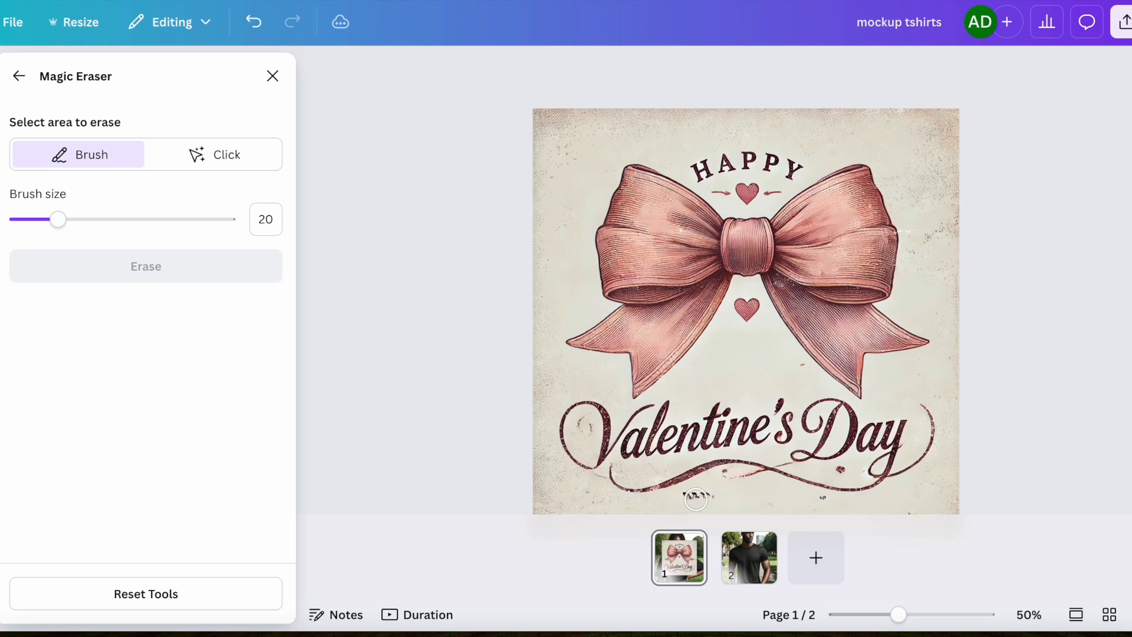
Brush over the leftover marks beneath the lettering and erase them.
mouse_move(713, 494)
left_mouse_down()
mouse_move(689, 494)
mouse_move(749, 474)
left_mouse_up()
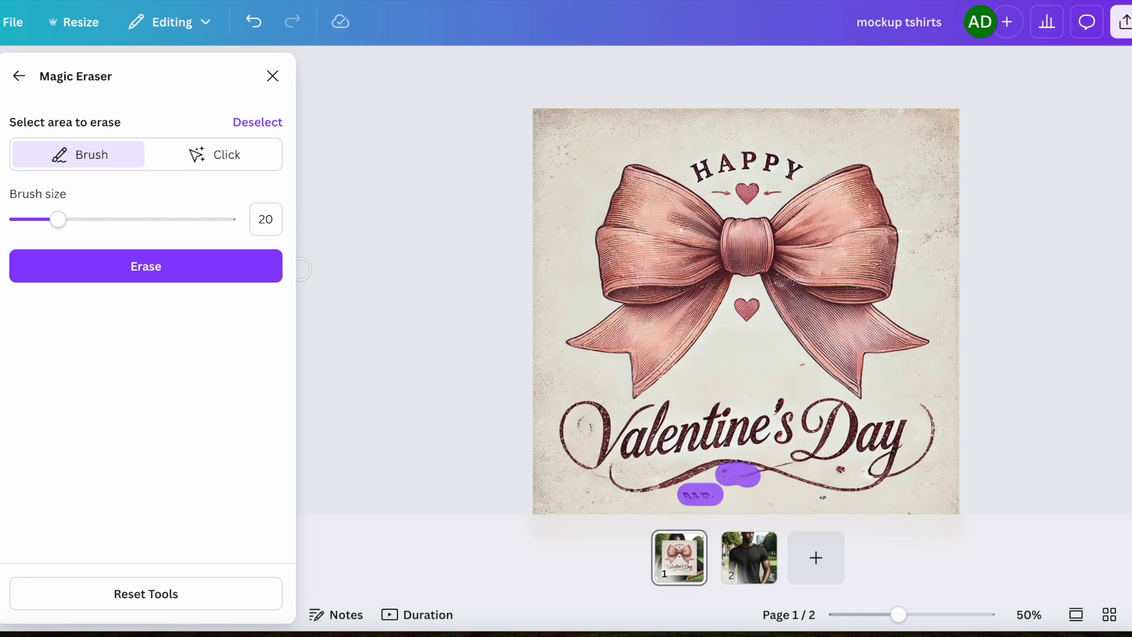
left_click(150, 272)
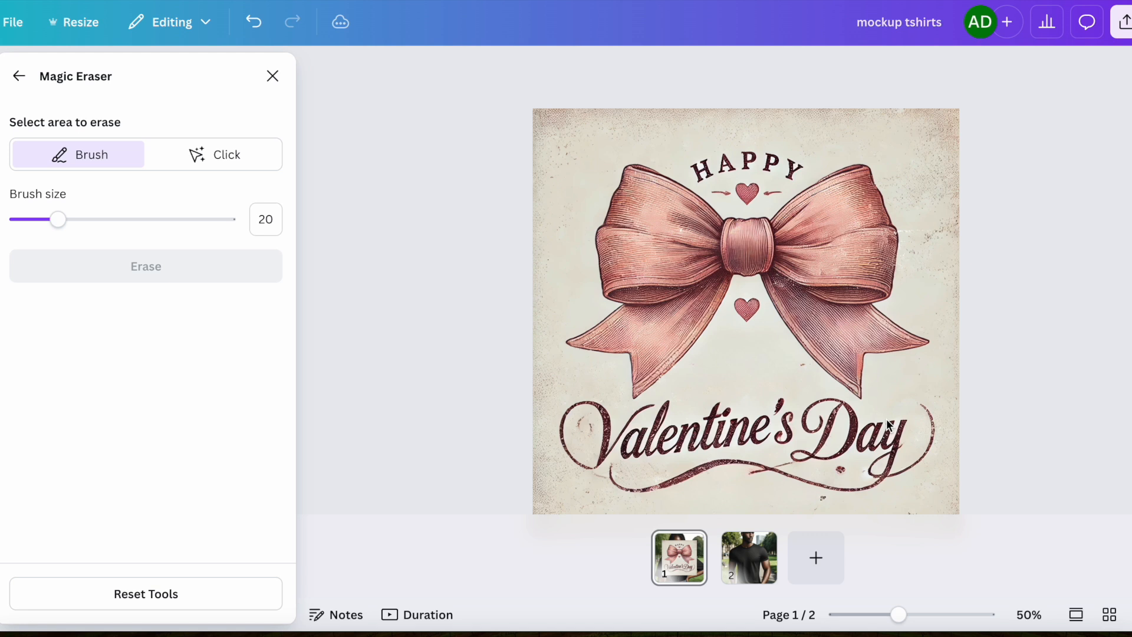
Brush over the remaining marks beneath the lettering with brush sizes 20 and 9, erase them, and close Magic Eraser.
scroll(729, 367, "down", 1)
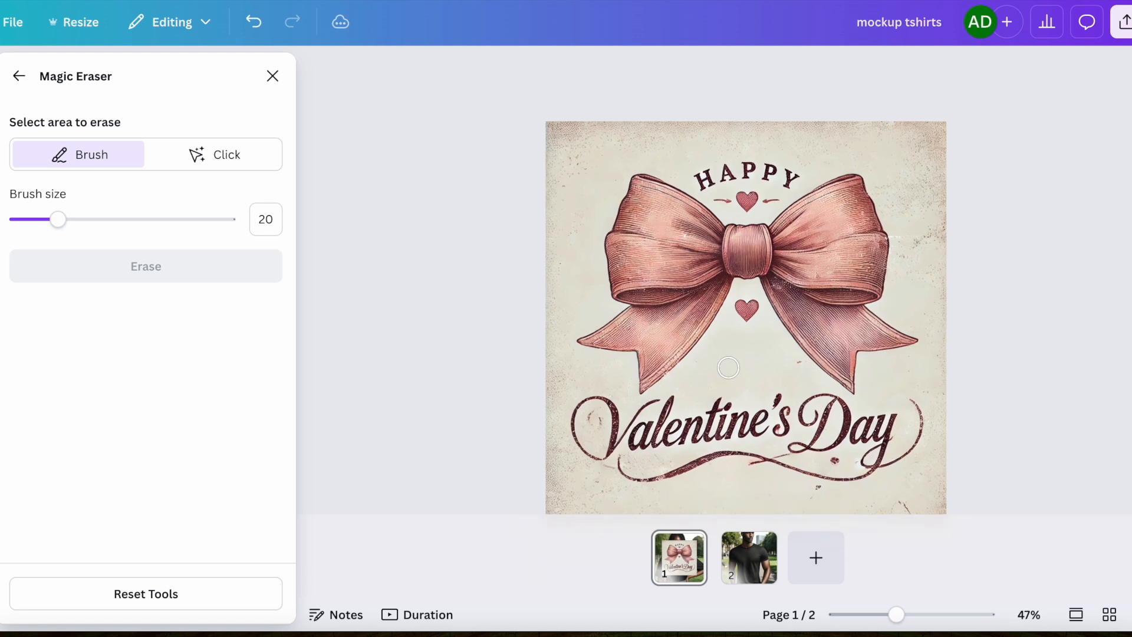
left_click(839, 460)
left_click(816, 495)
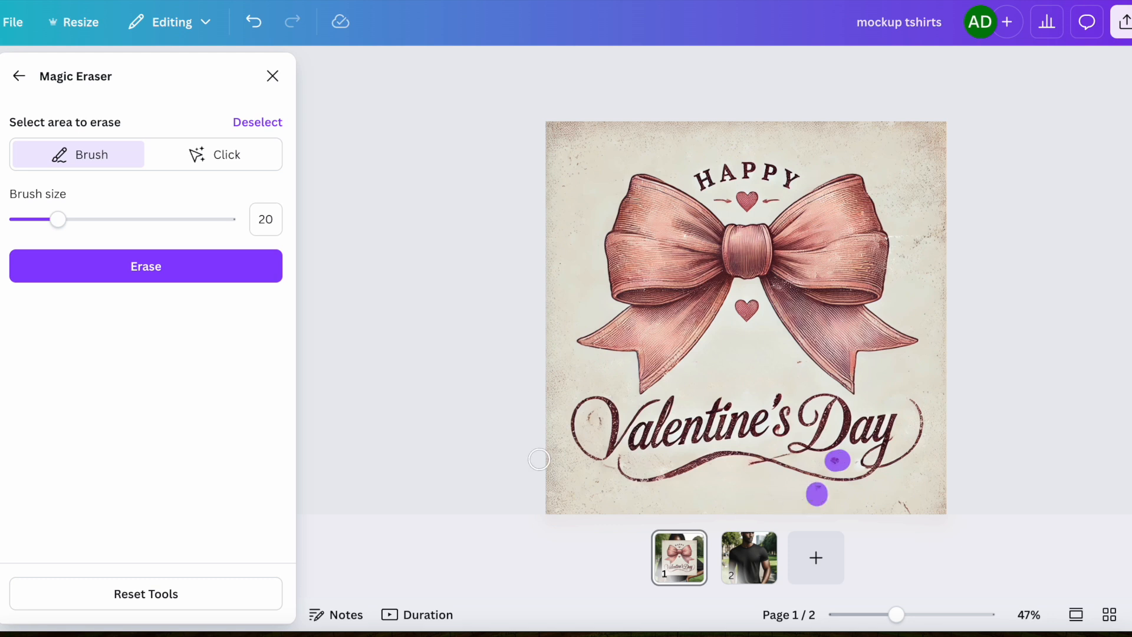
left_click(34, 221)
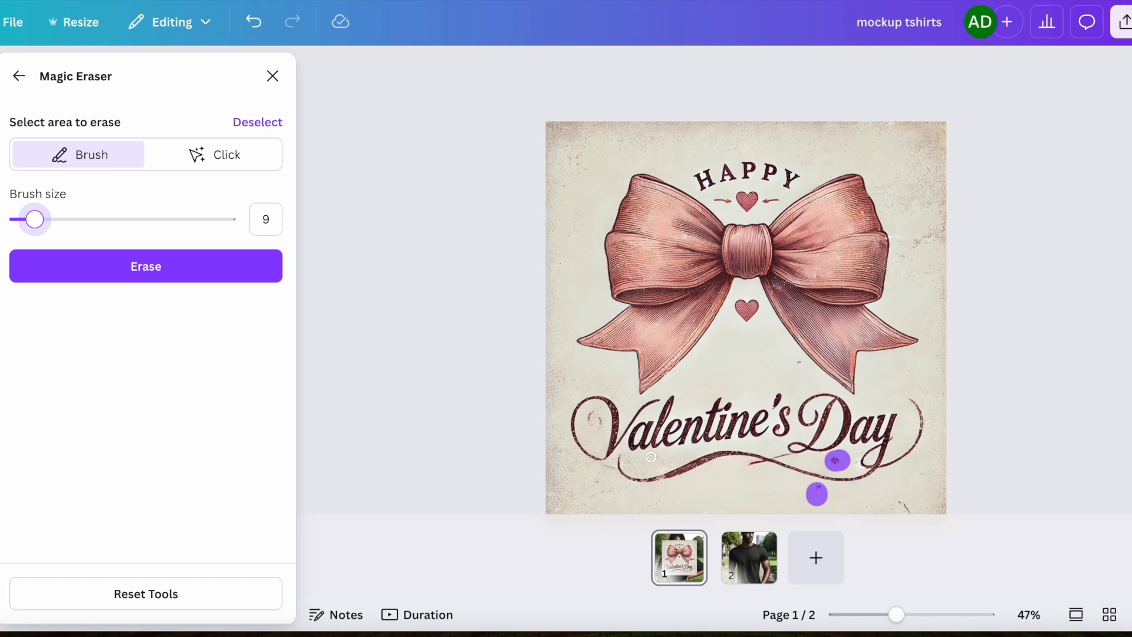
left_click(762, 466)
mouse_move(762, 465)
left_mouse_down()
mouse_move(750, 465)
mouse_move(779, 455)
left_mouse_up()
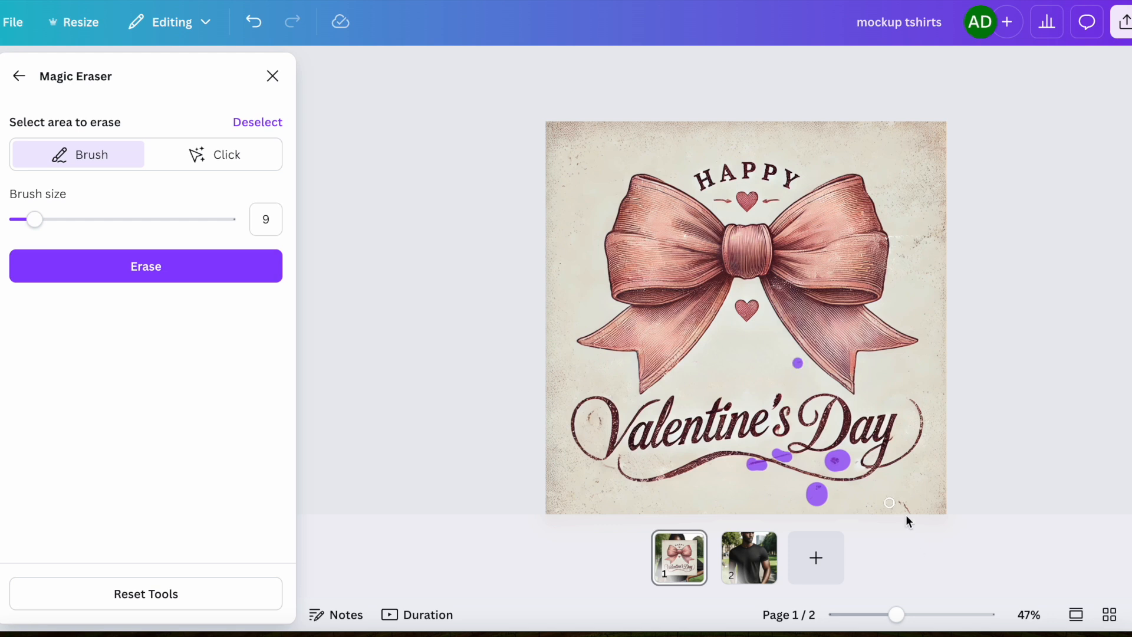
left_click_drag(913, 512, 896, 497)
left_click(70, 265)
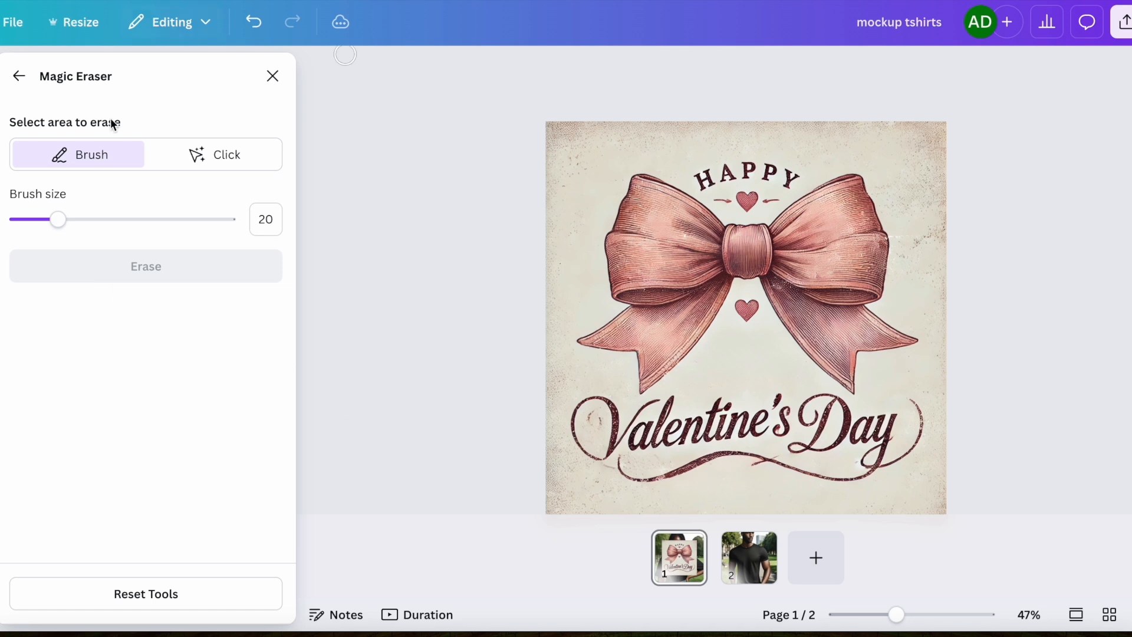
left_click(273, 76)
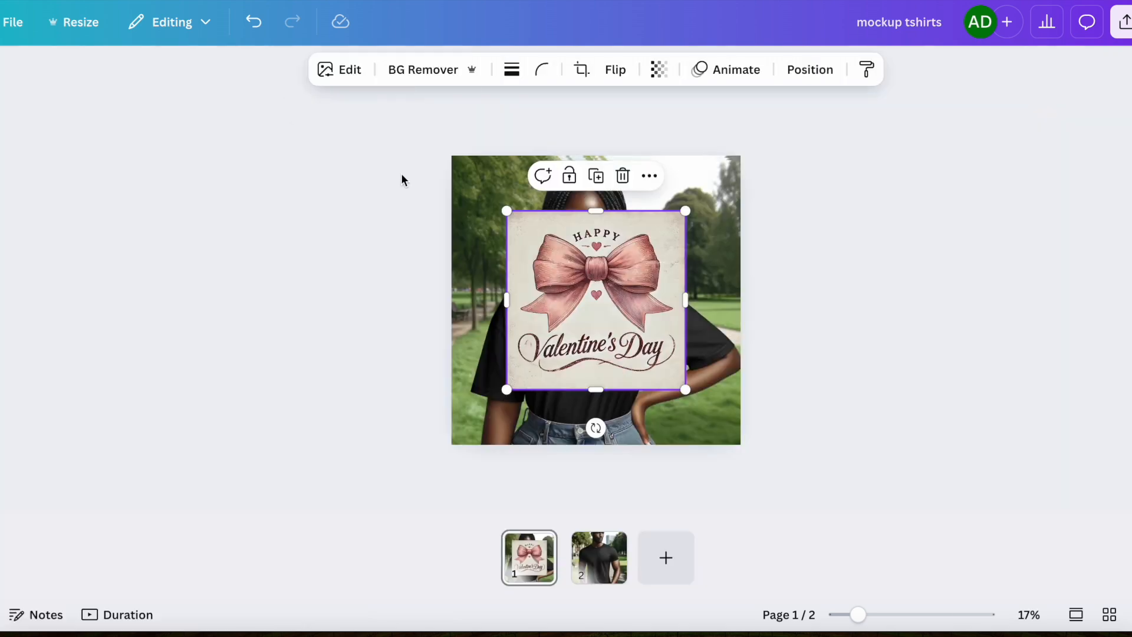
Remove the design's background, then move and shrink it onto the chest of the black T-shirt.
left_click(423, 73)
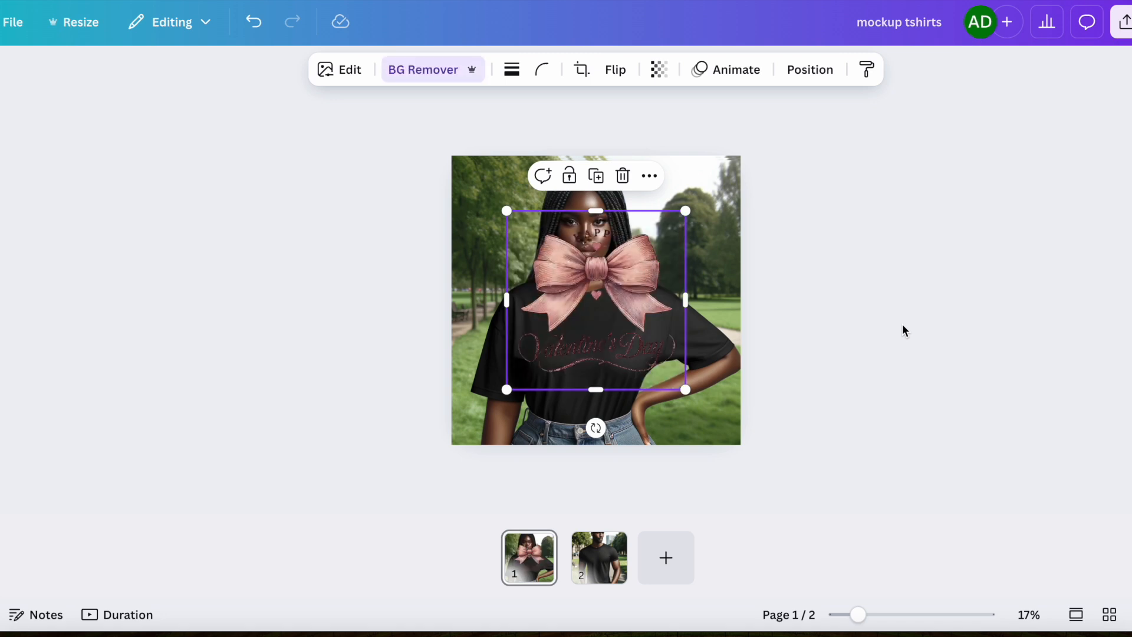
left_click_drag(610, 276, 600, 339)
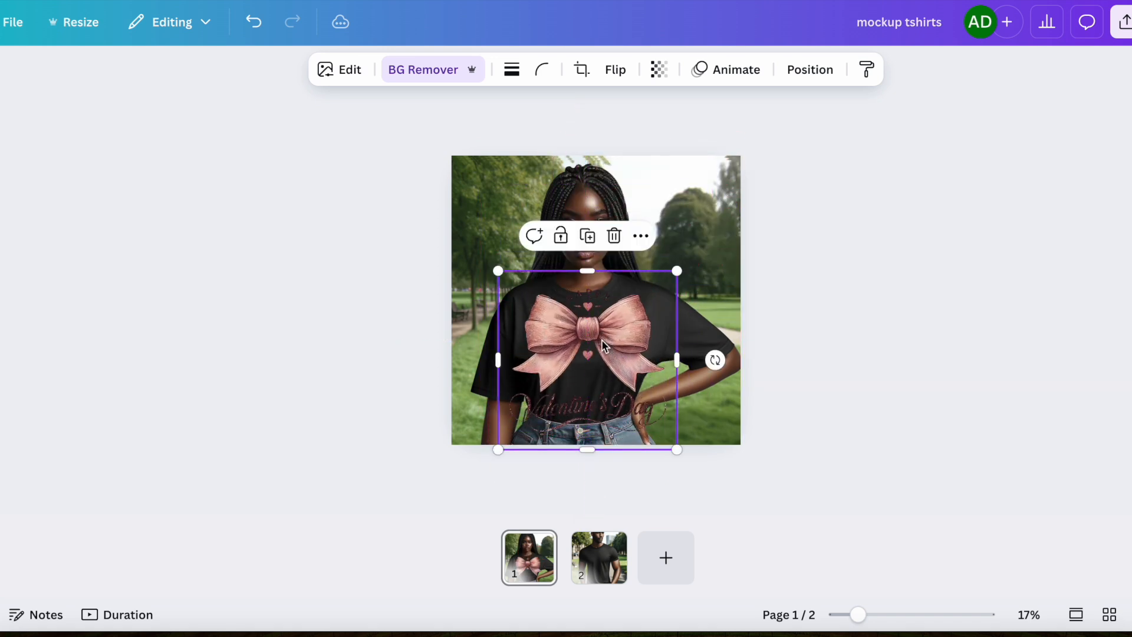
left_click_drag(677, 451, 635, 405)
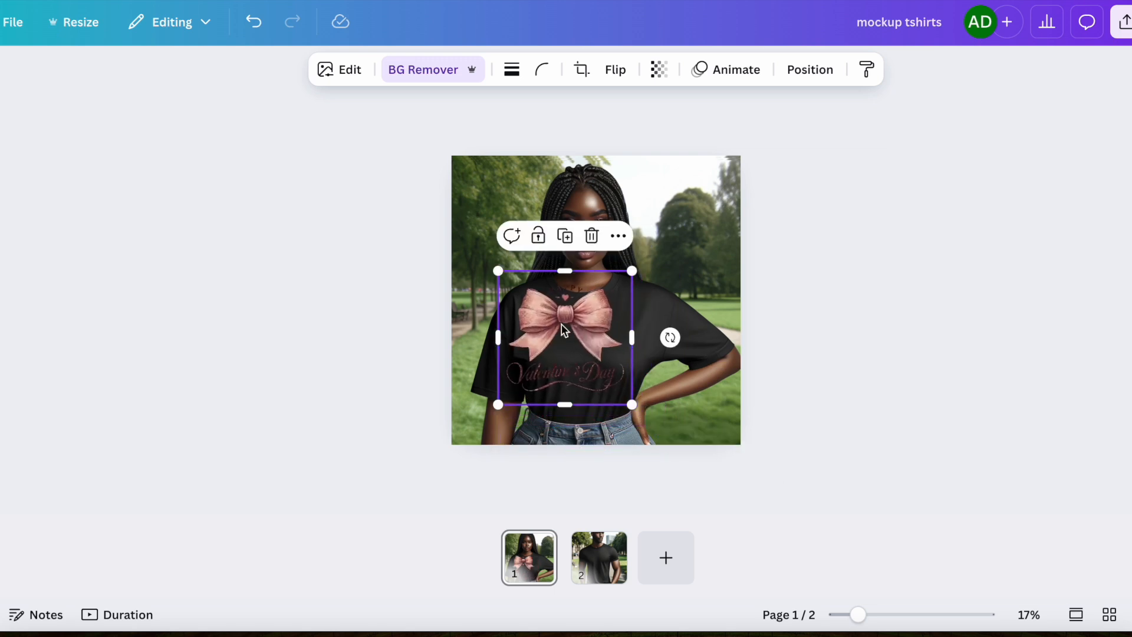
mouse_move(558, 314)
left_mouse_down()
mouse_move(577, 342)
mouse_move(572, 330)
left_mouse_up()
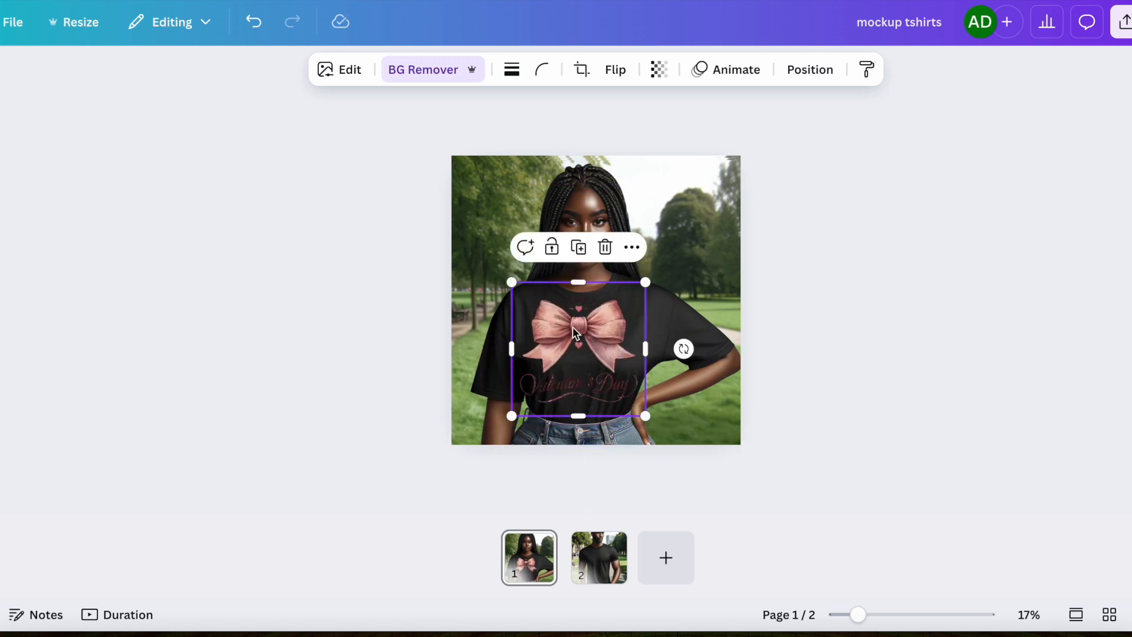
left_click_drag(646, 415, 629, 400)
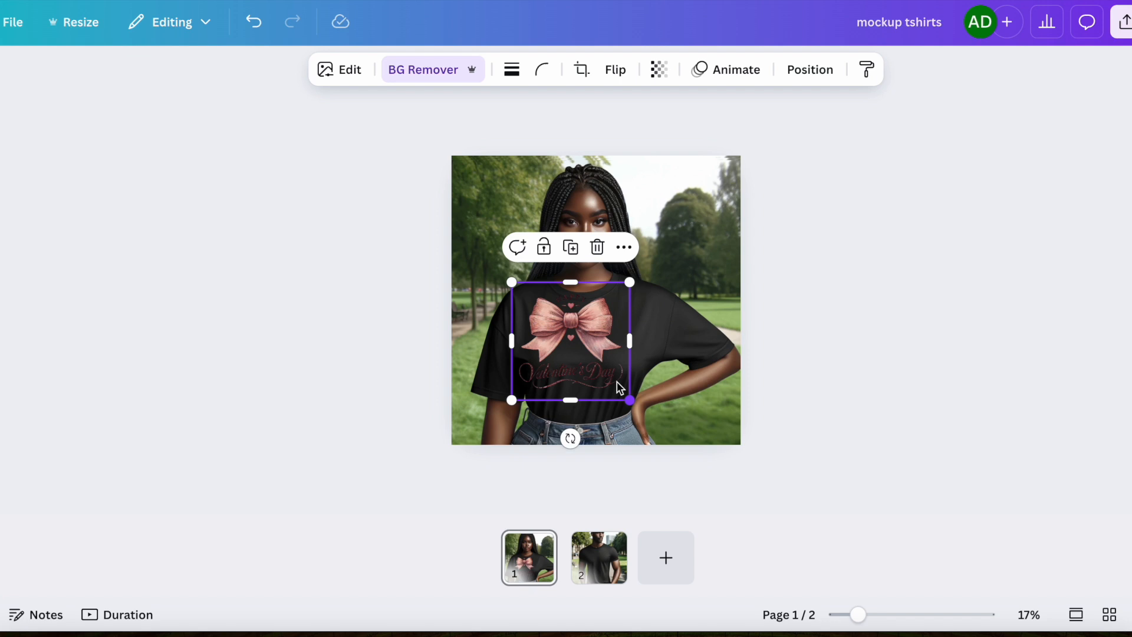
left_click_drag(584, 329, 589, 335)
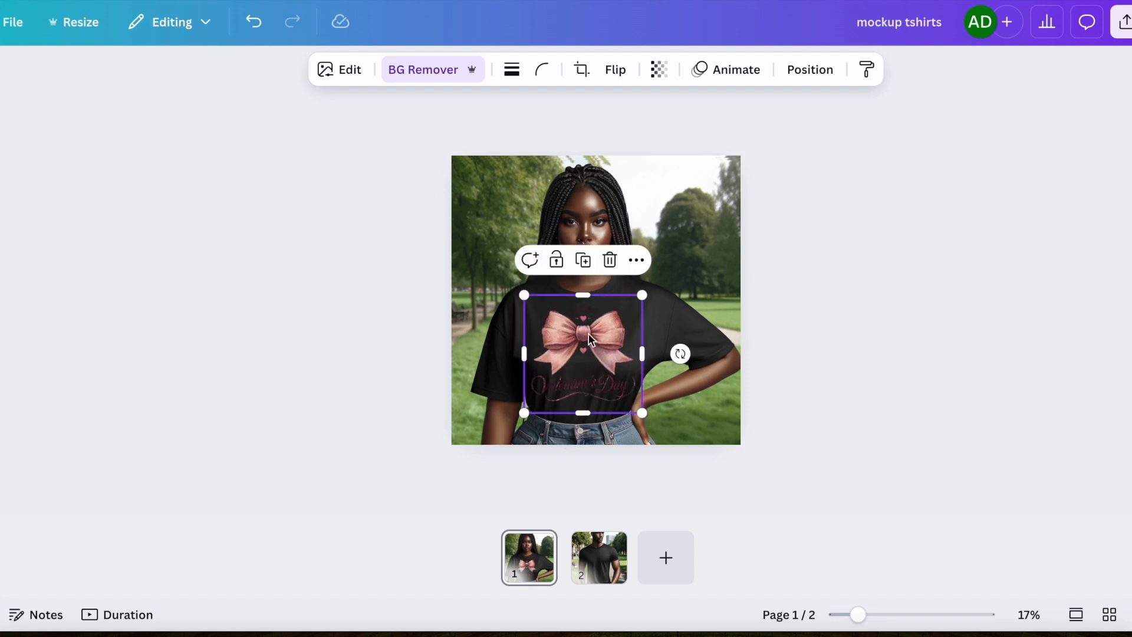
left_click(891, 381)
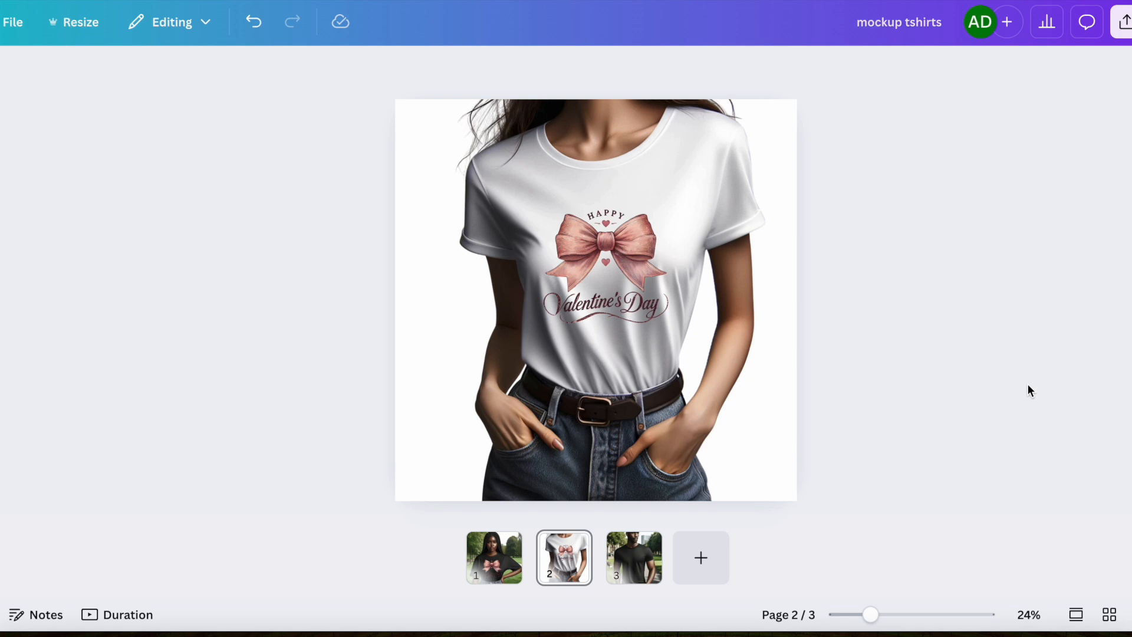
Delete the bow design from the first mockup's T-shirt.
left_click(499, 545)
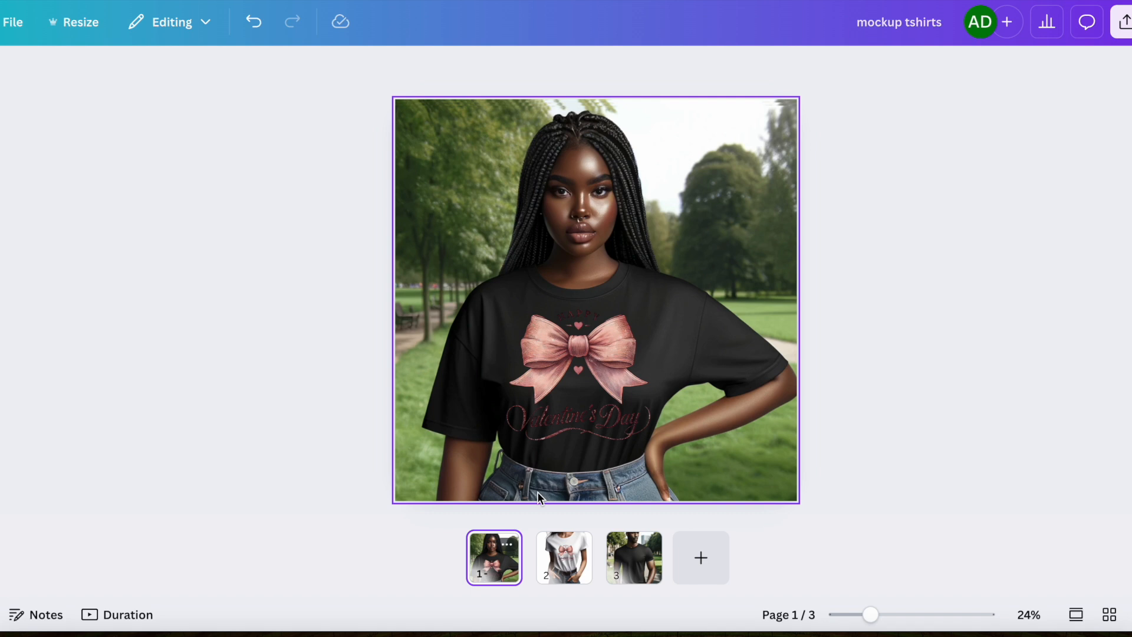
right_click(597, 372)
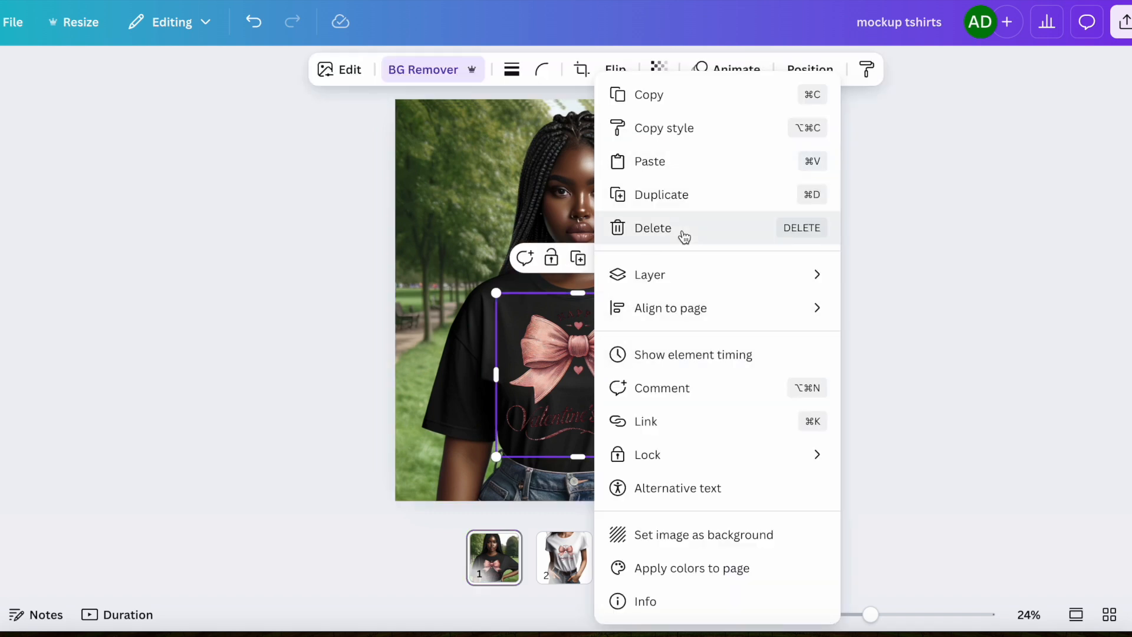
left_click(682, 230)
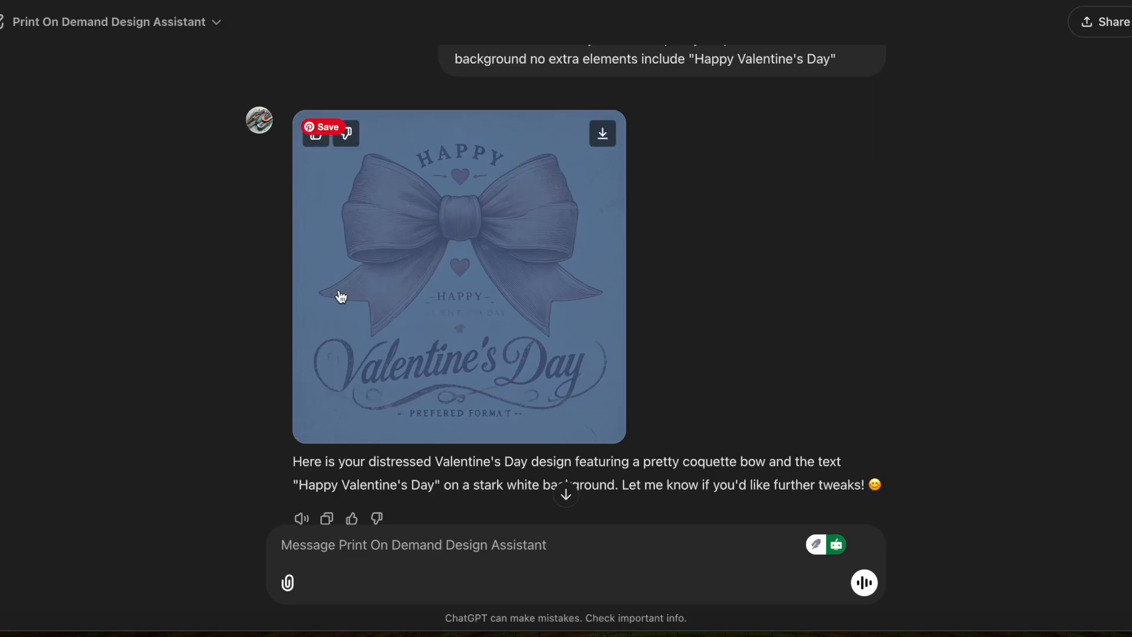
left_click(442, 544)
scroll(725, 409, "down", 2)
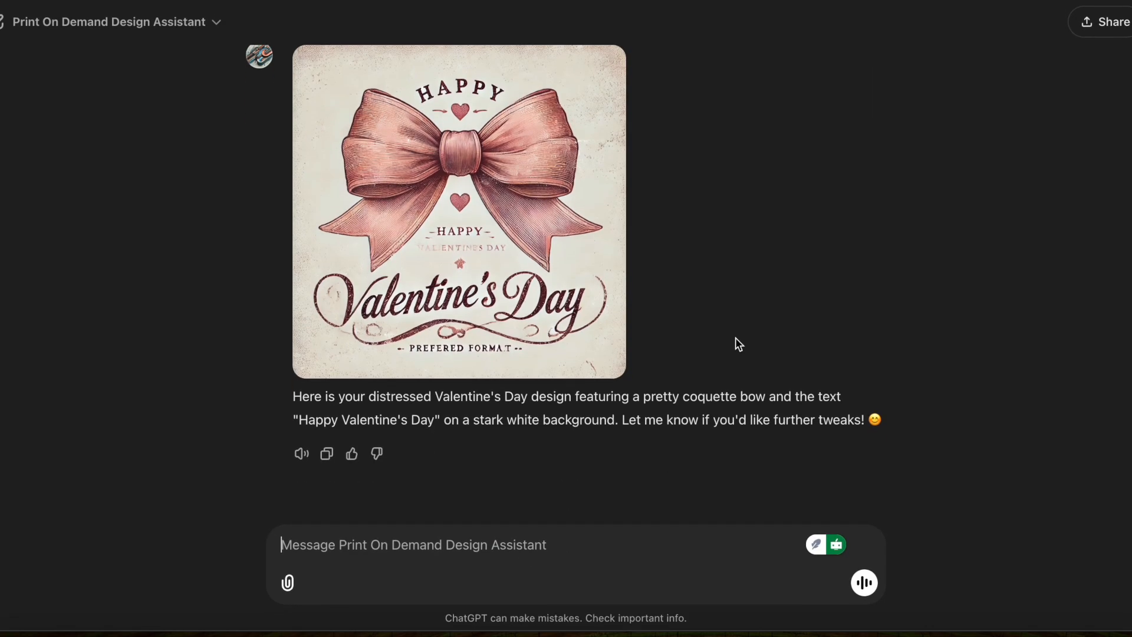
scroll(735, 337, "up", 3)
left_click_drag(842, 187, 579, 162)
left_click(579, 162)
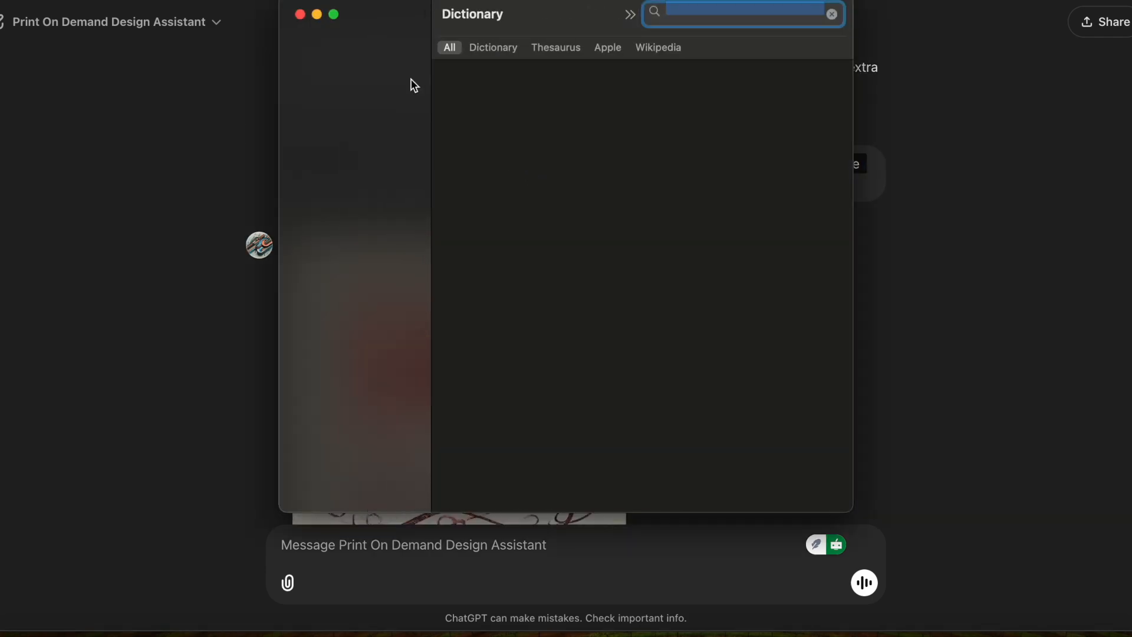
left_click(303, 16)
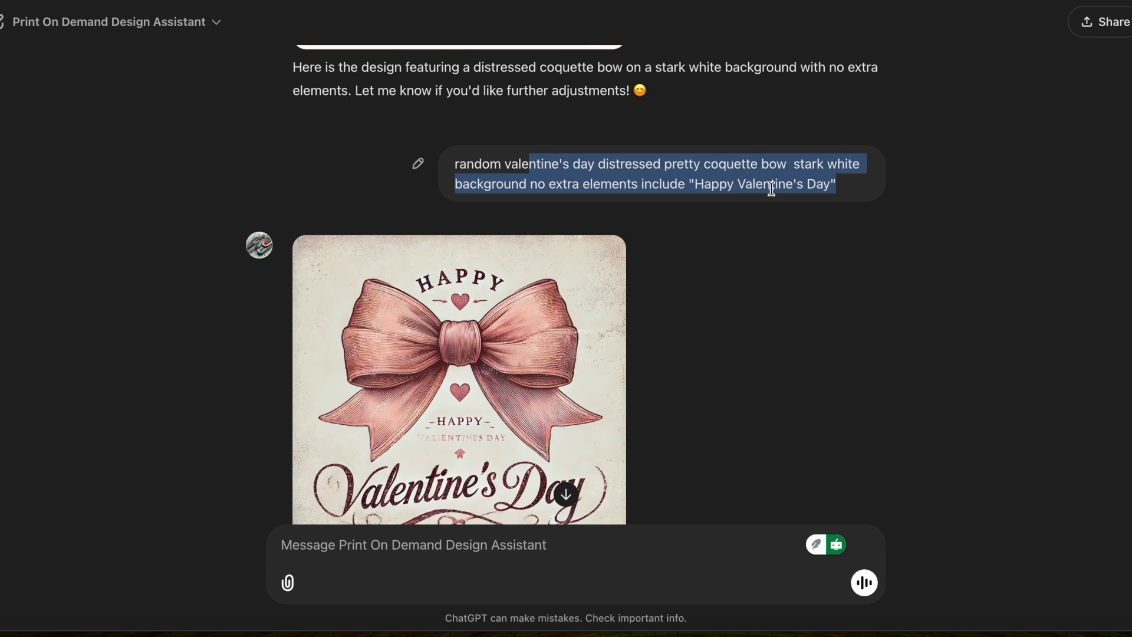
Resend the previous Valentine's bow prompt with "distressed" replaced by "glossy" to the design assistant.
left_click(825, 188)
left_click_drag(843, 188, 454, 165)
key("super+c")
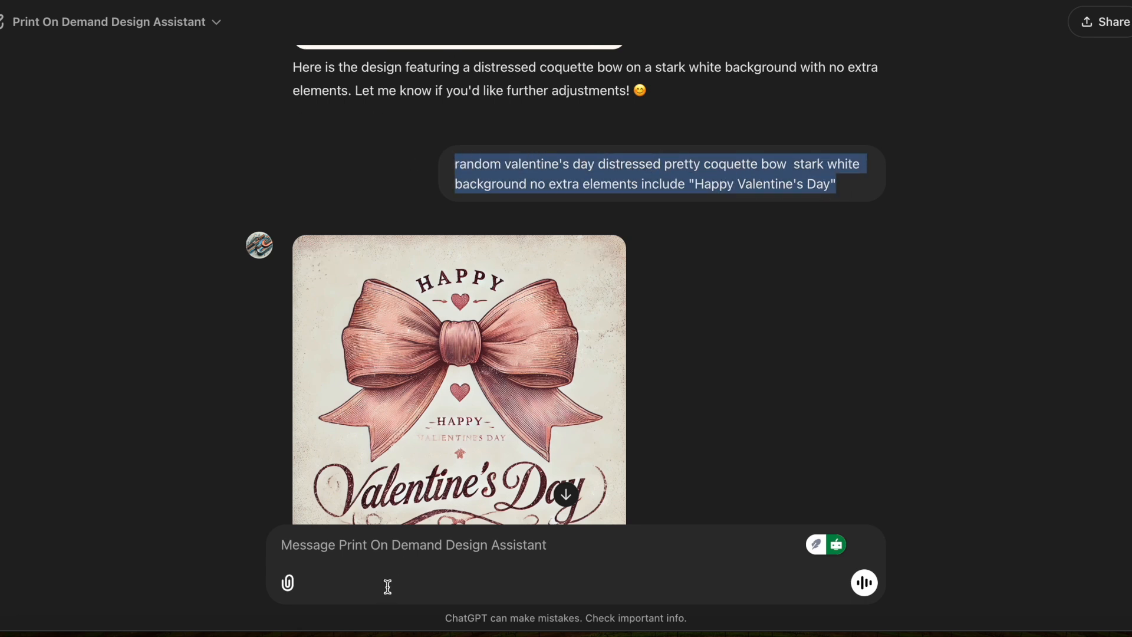
left_click(422, 557)
key("super+v")
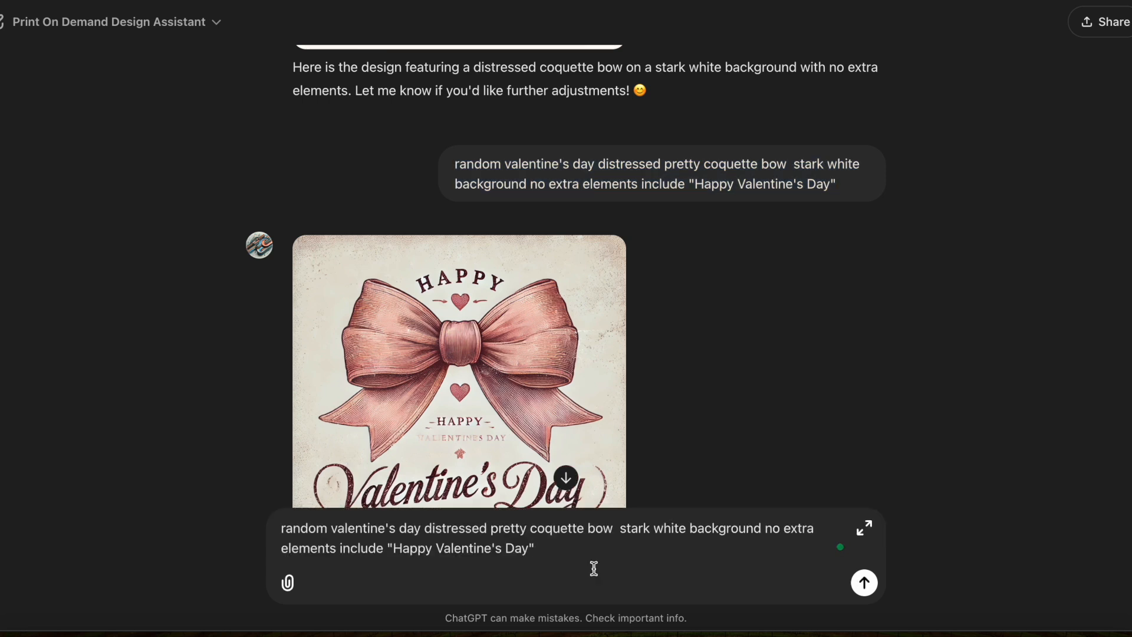
left_click_drag(488, 528, 424, 528)
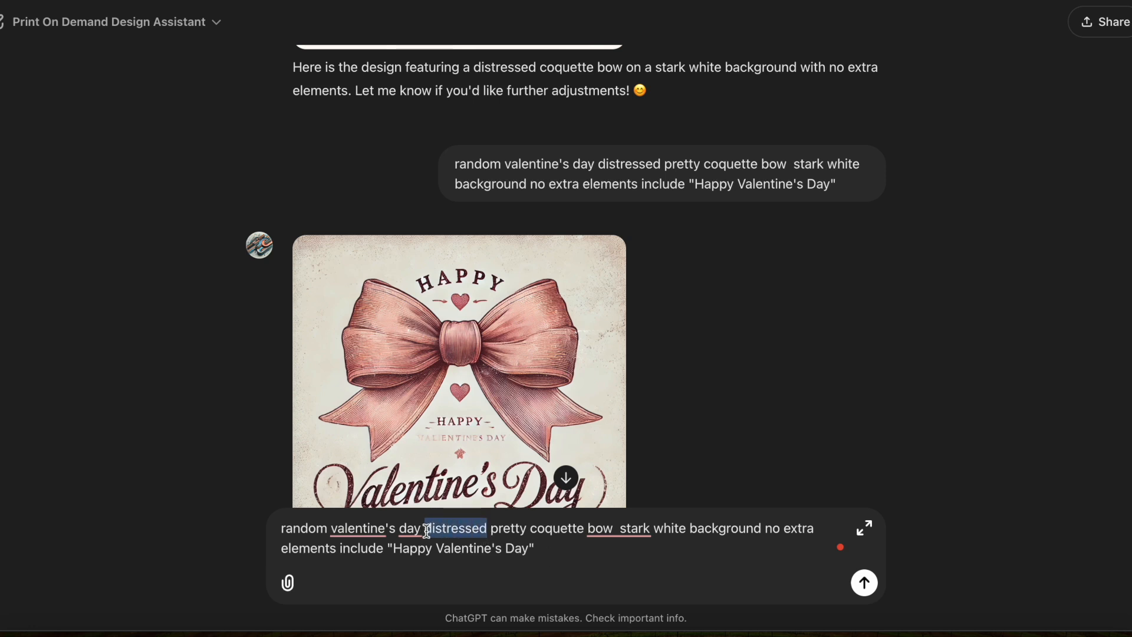
type("glossy")
key("Return")
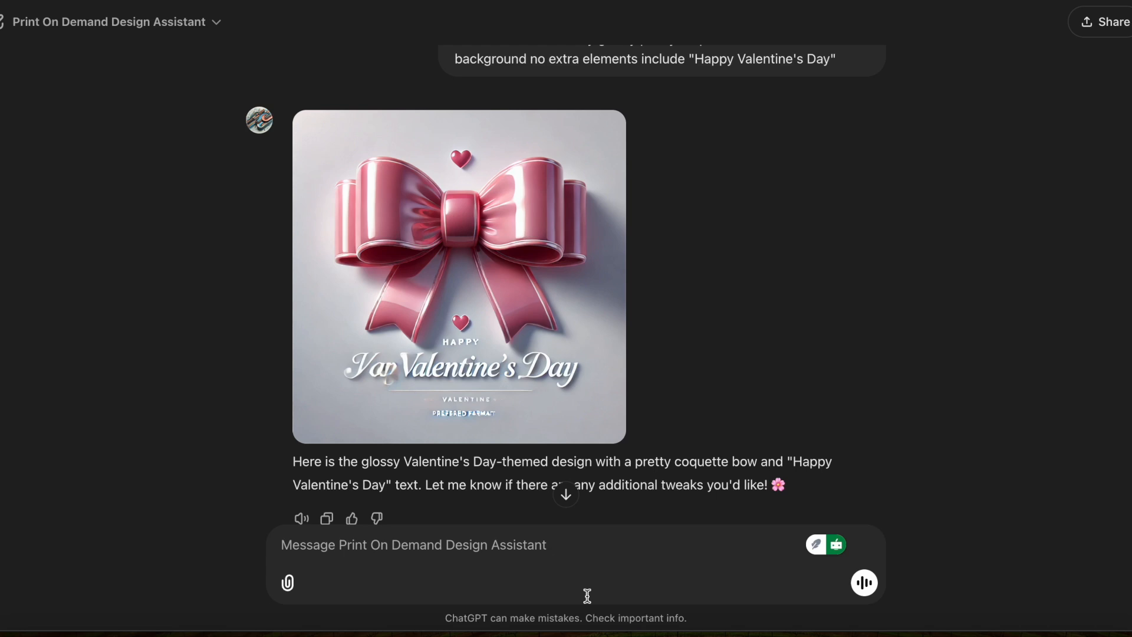
Ask the design assistant to redo the glossy design.
left_click(580, 581)
type("redo")
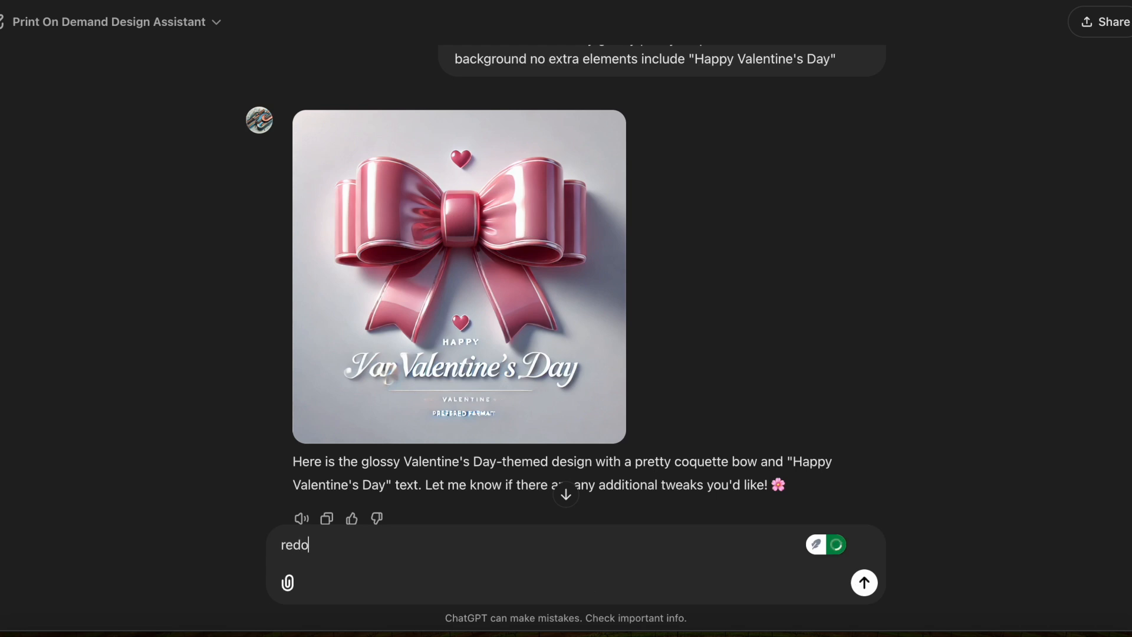
key("Return")
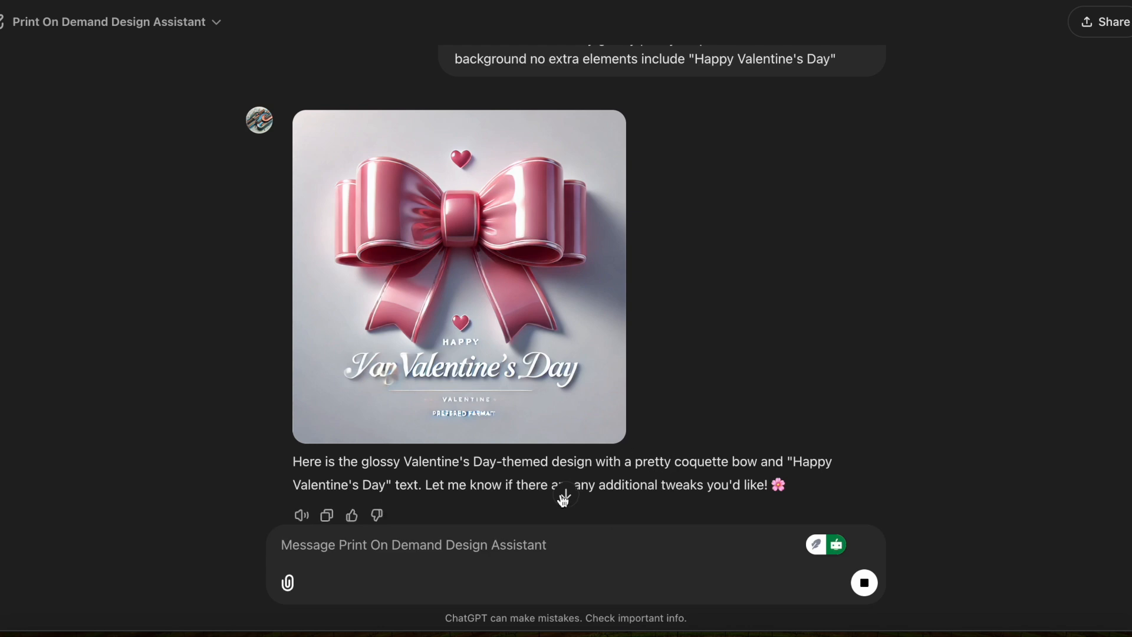
left_click(576, 496)
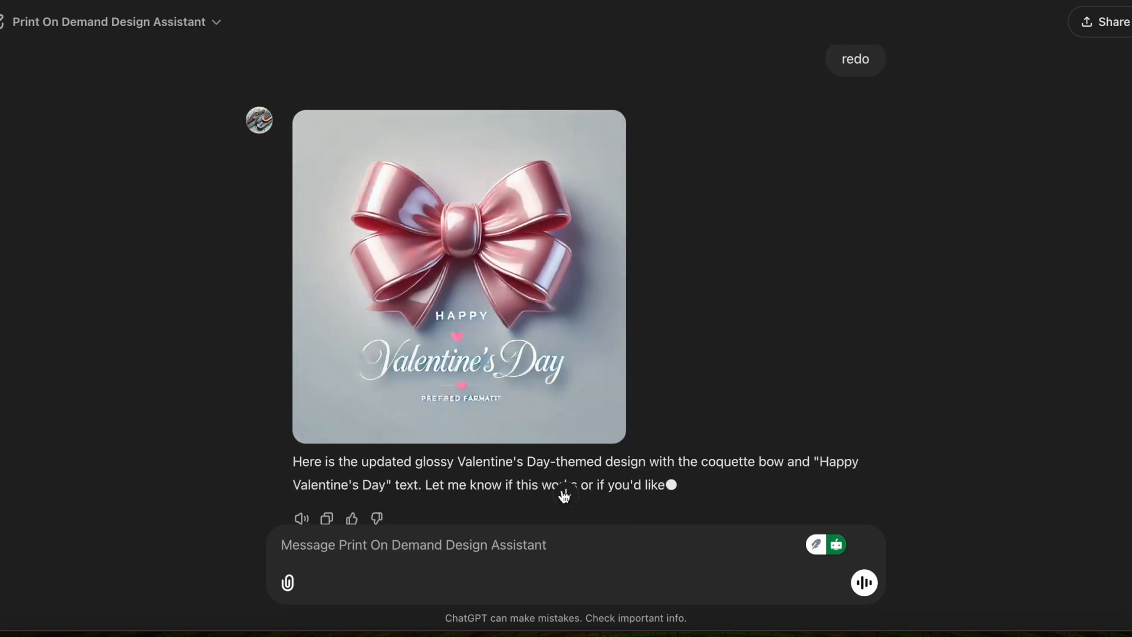
Copy the new glossy bow image and paste it onto the first T-shirt mockup in Canva.
mouse_move(569, 285)
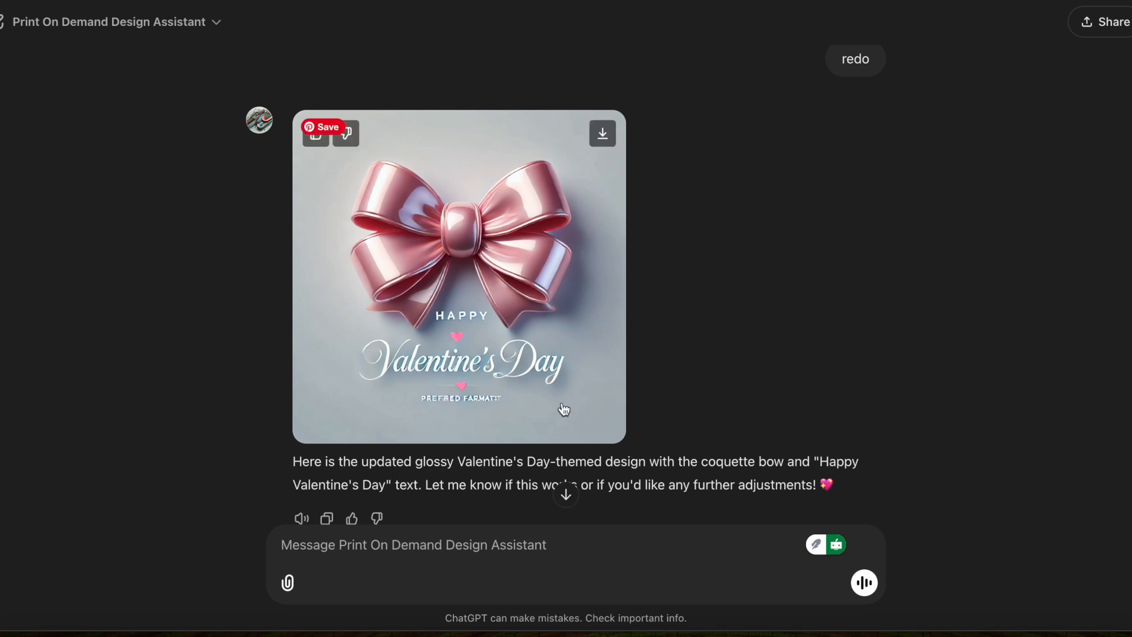
right_click(569, 285)
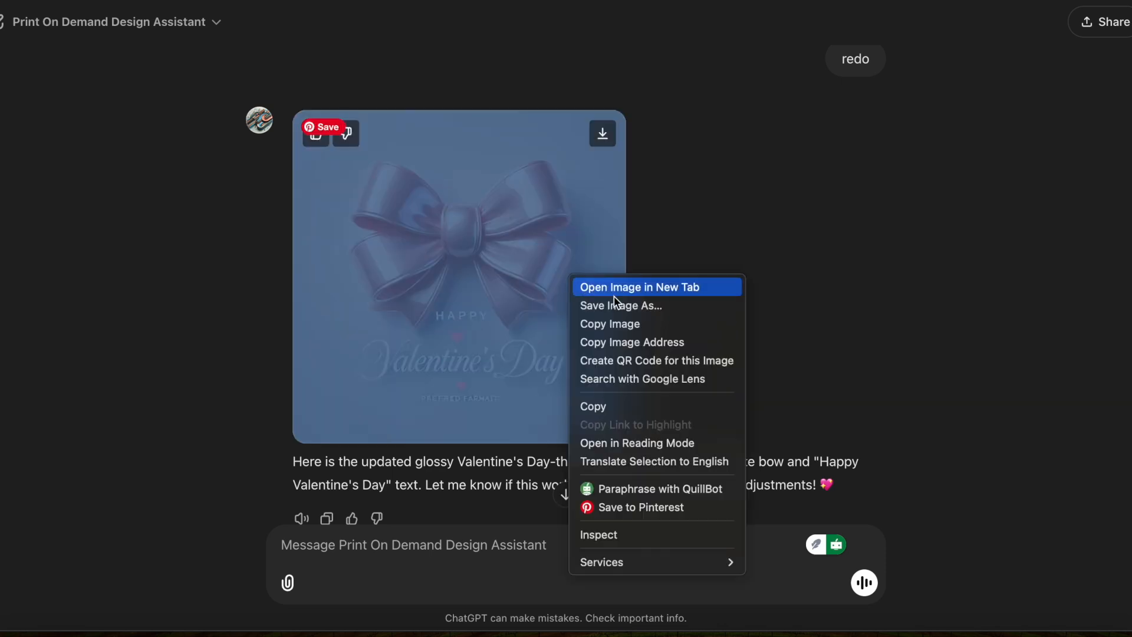
left_click(607, 326)
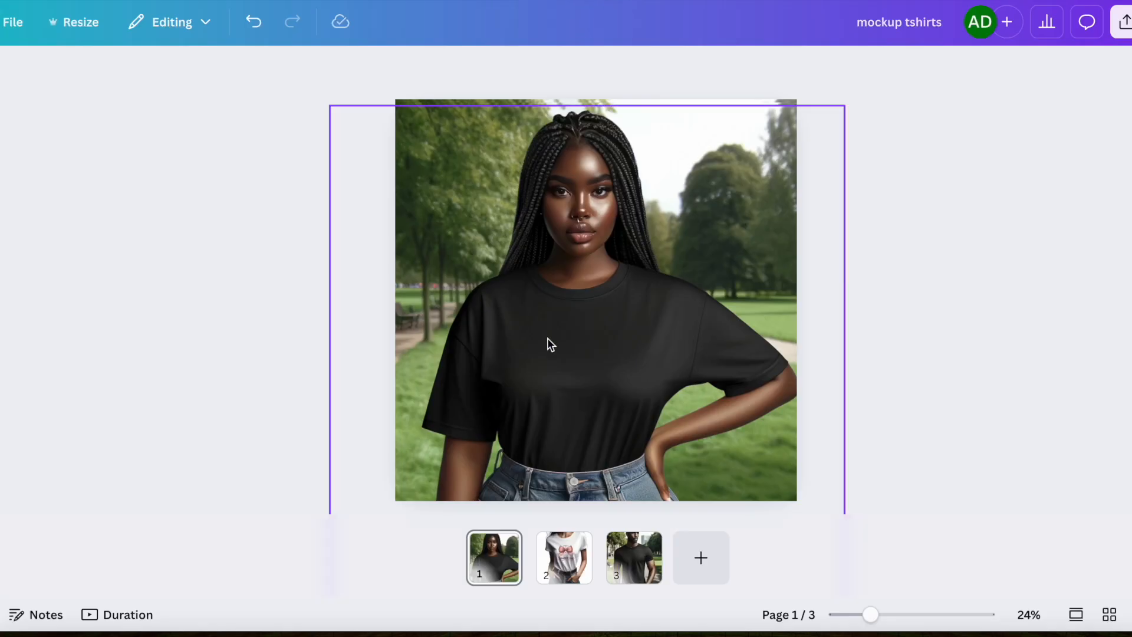
right_click(551, 344)
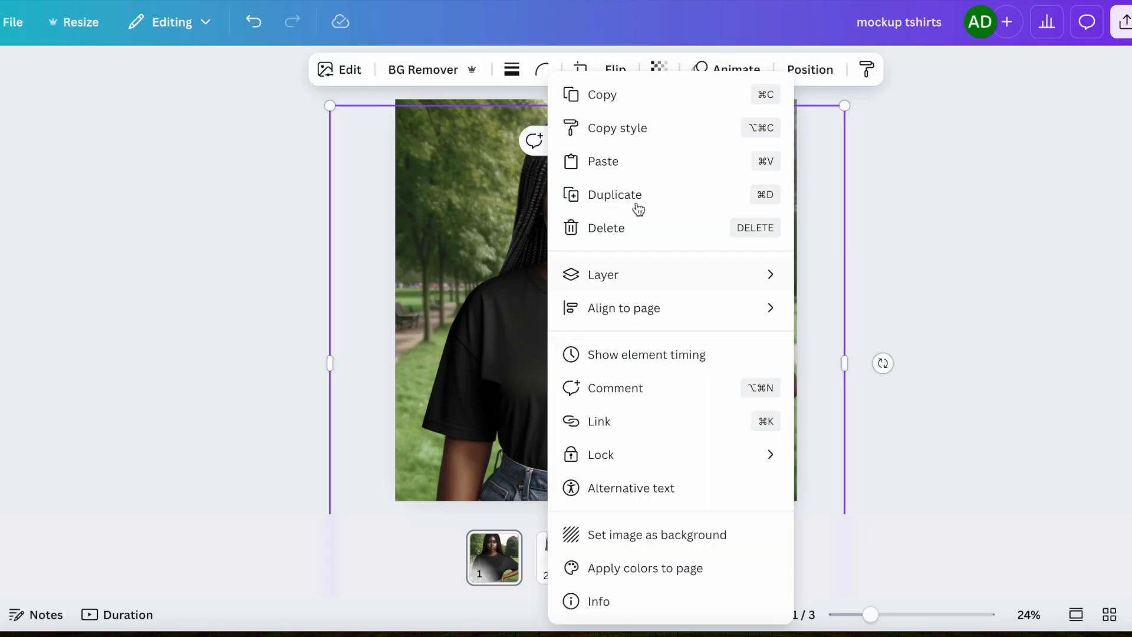
left_click(632, 159)
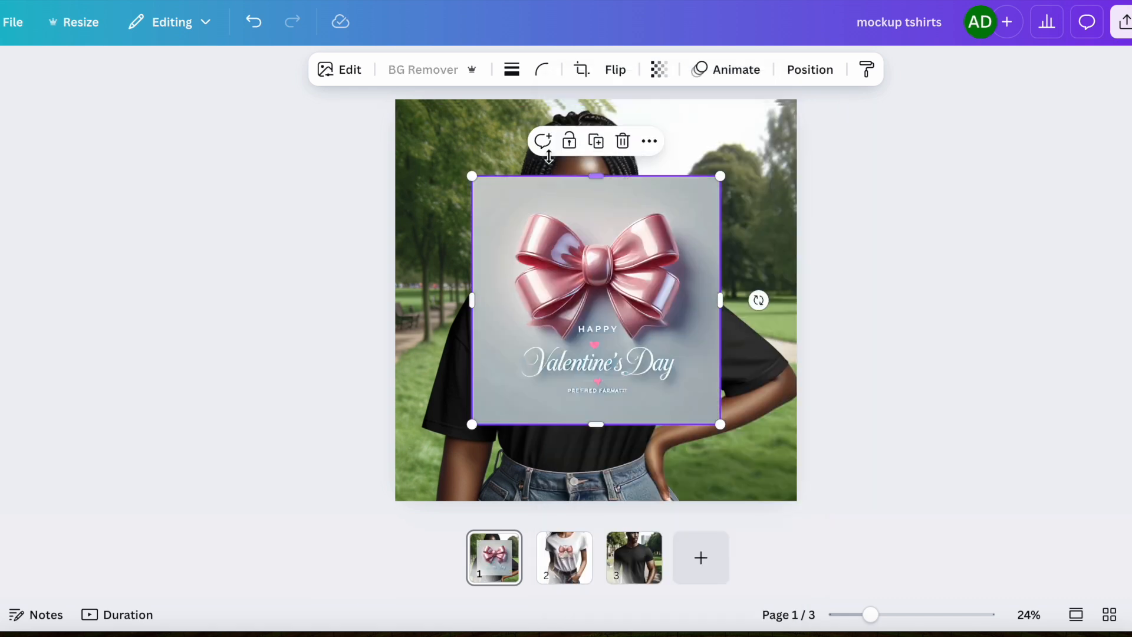
Remove the glossy design's background, then resize and center the bow on the T-shirt's chest.
left_click(438, 71)
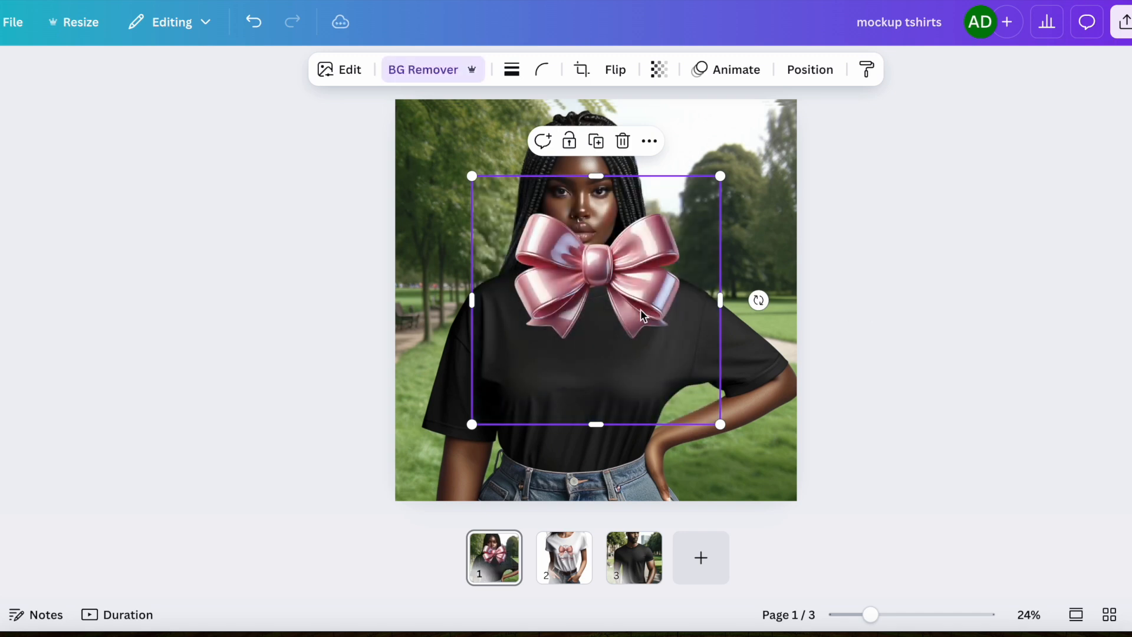
left_click_drag(616, 273, 596, 370)
left_click_drag(449, 277, 478, 307)
mouse_move(581, 378)
left_mouse_down()
mouse_move(573, 346)
mouse_move(575, 358)
left_mouse_up()
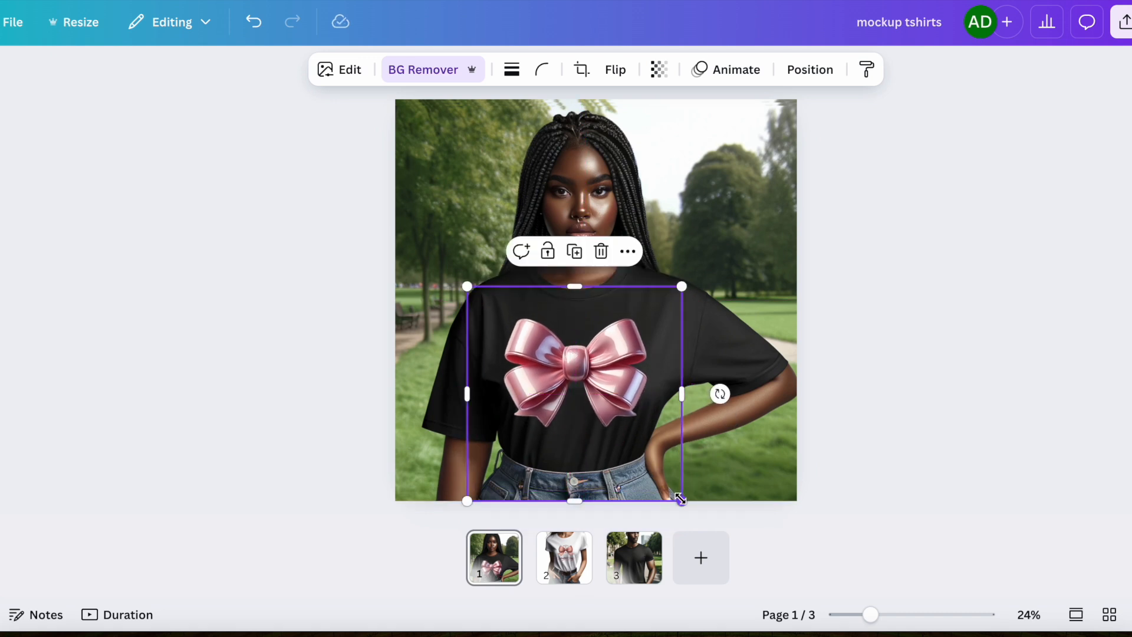
left_click_drag(681, 501, 664, 483)
left_click_drag(573, 348, 585, 347)
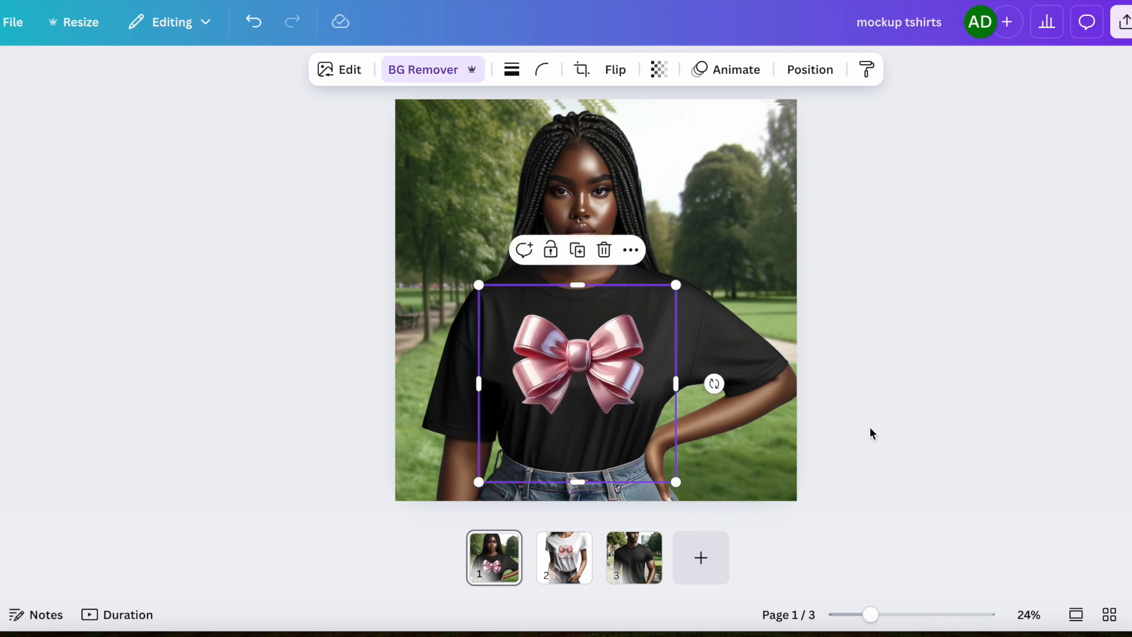
left_click(872, 433)
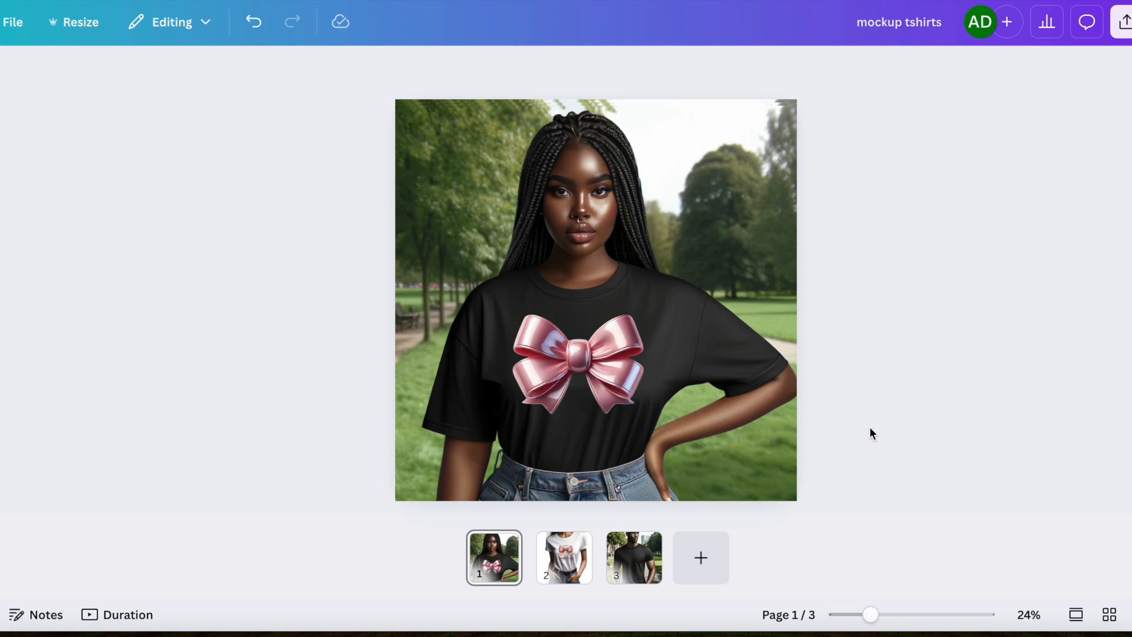
Add a heading text box to the first mockup and set its font to Amsterdam One.
left_click(2, 204)
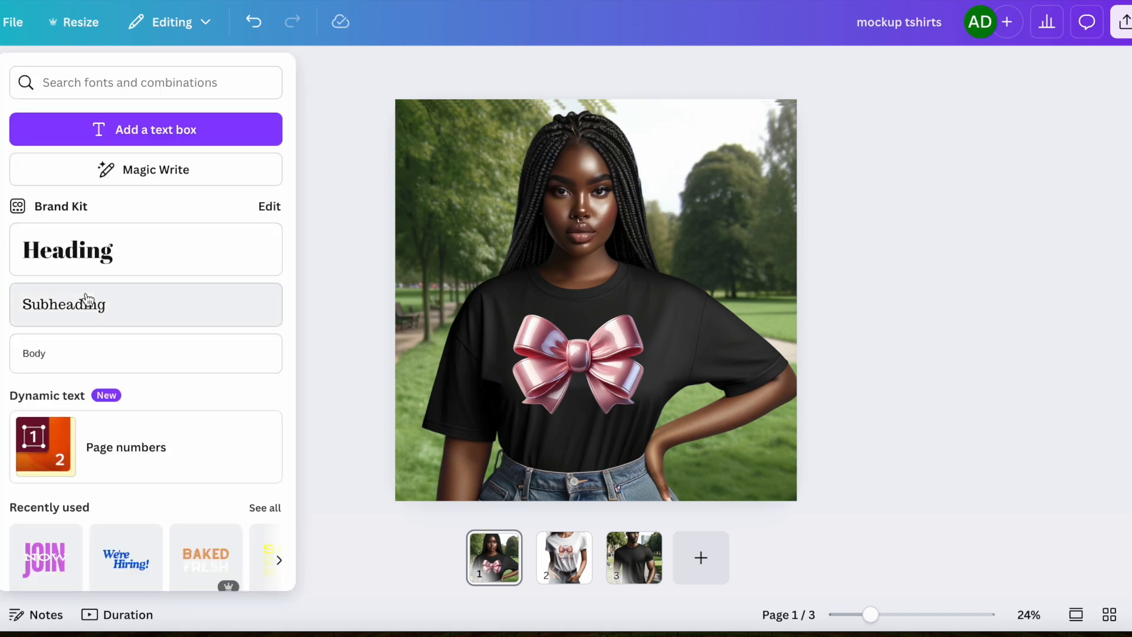
scroll(195, 317, "down", 2)
scroll(196, 317, "up", 1)
scroll(196, 318, "down", 4)
scroll(196, 317, "up", 4)
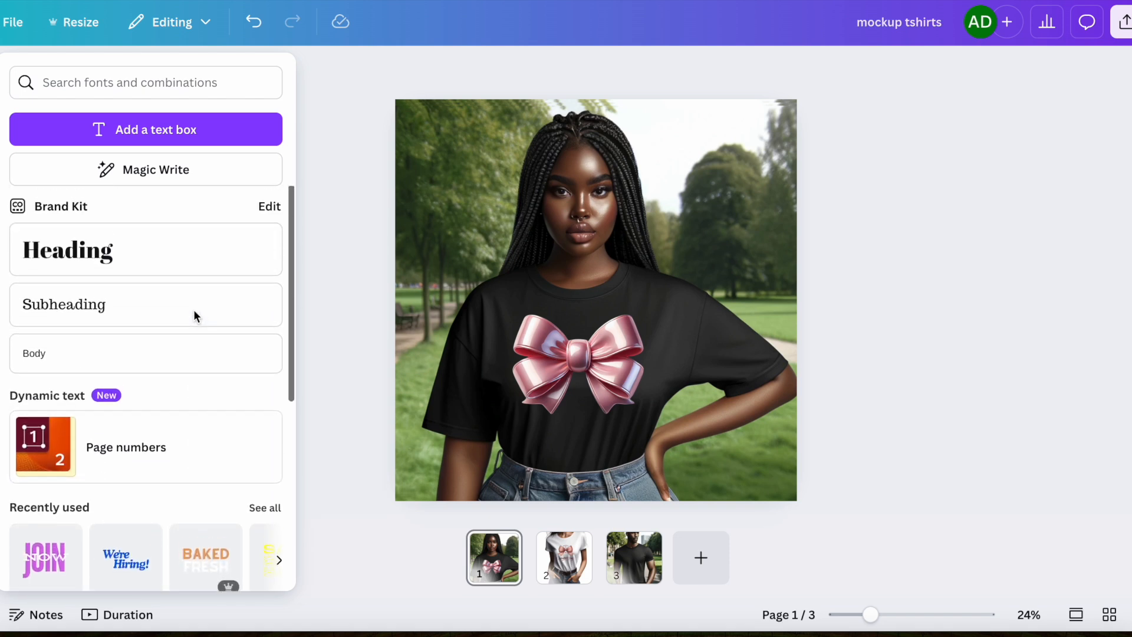
left_click(160, 262)
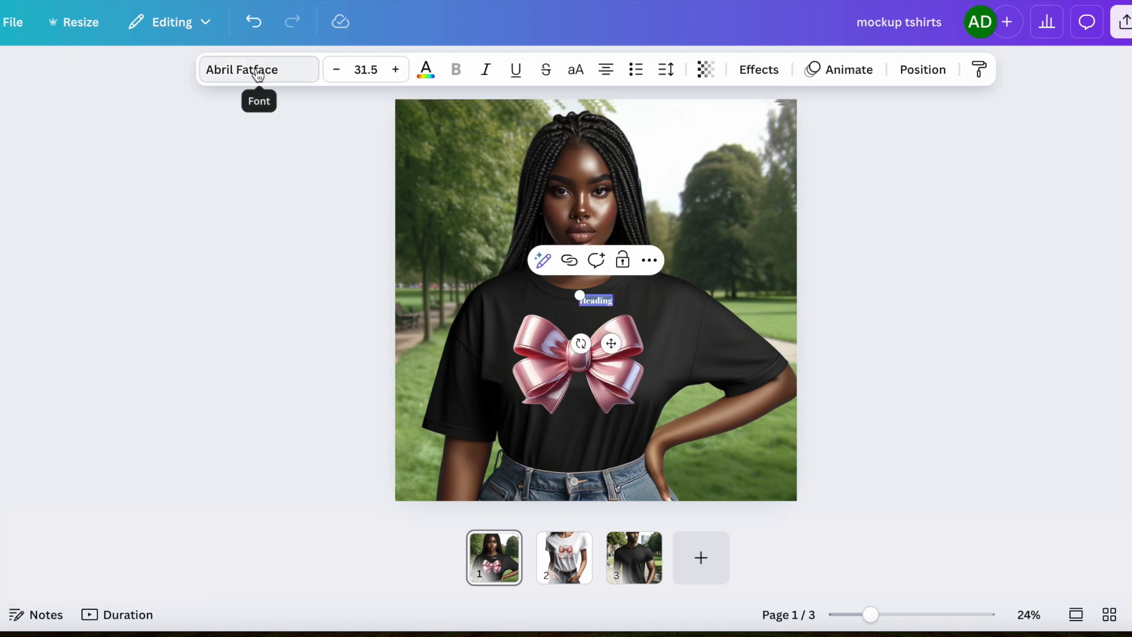
left_click(258, 71)
left_click(144, 422)
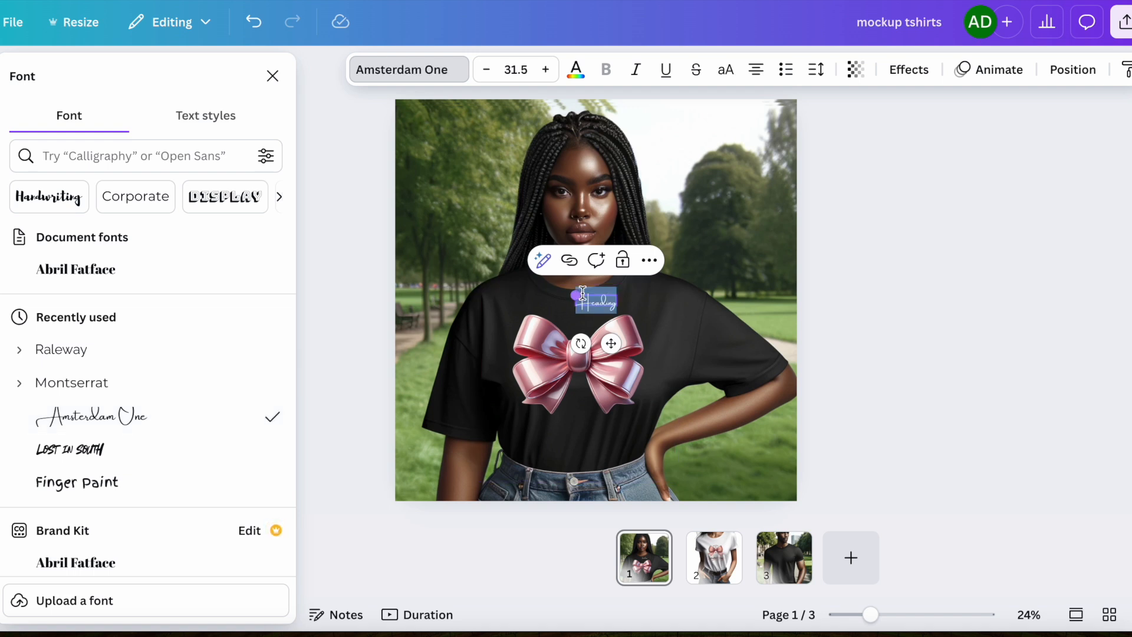
left_click(272, 76)
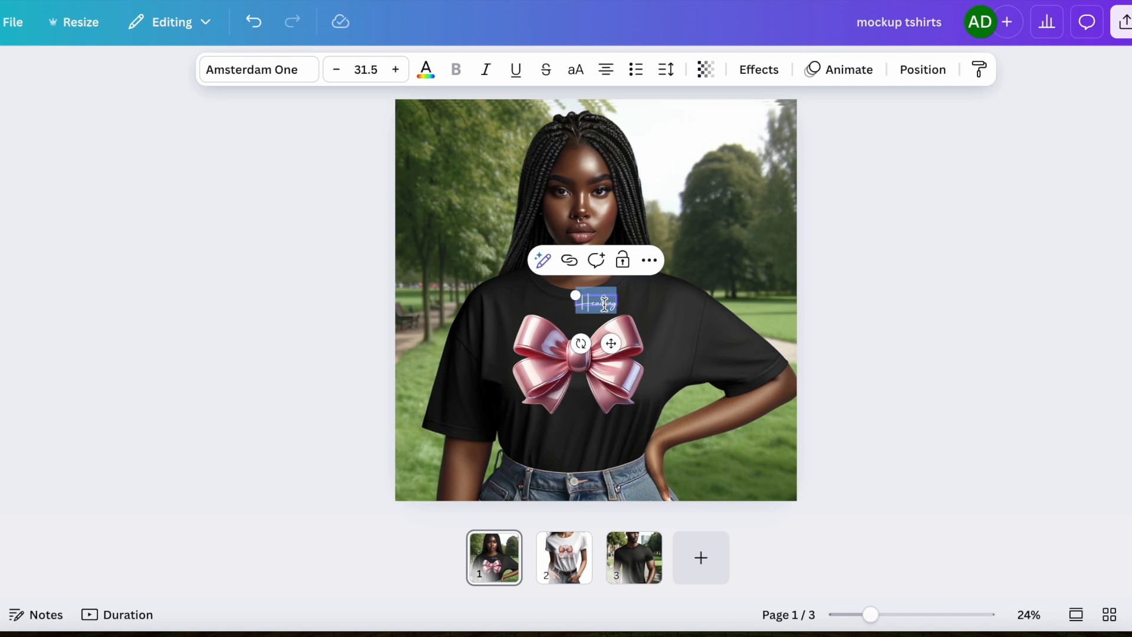
Replace the heading text with "Happy Valentine's Day" and set the font size to 50.
key("BackSpace")
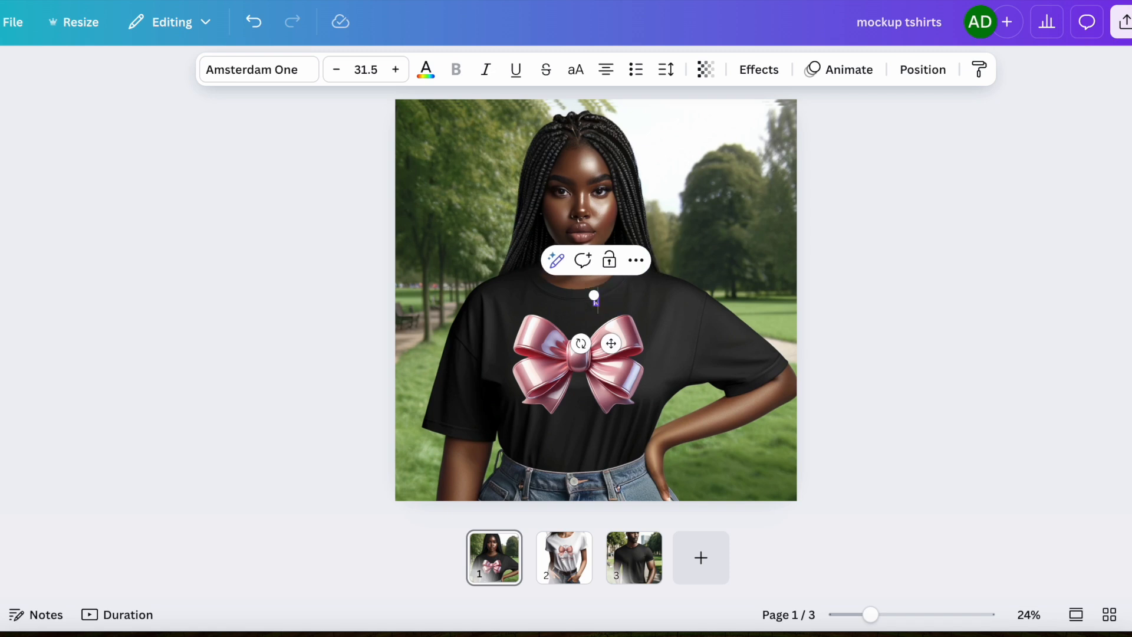
type("h")
key("BackSpace")
type("Happy Valentine's Day")
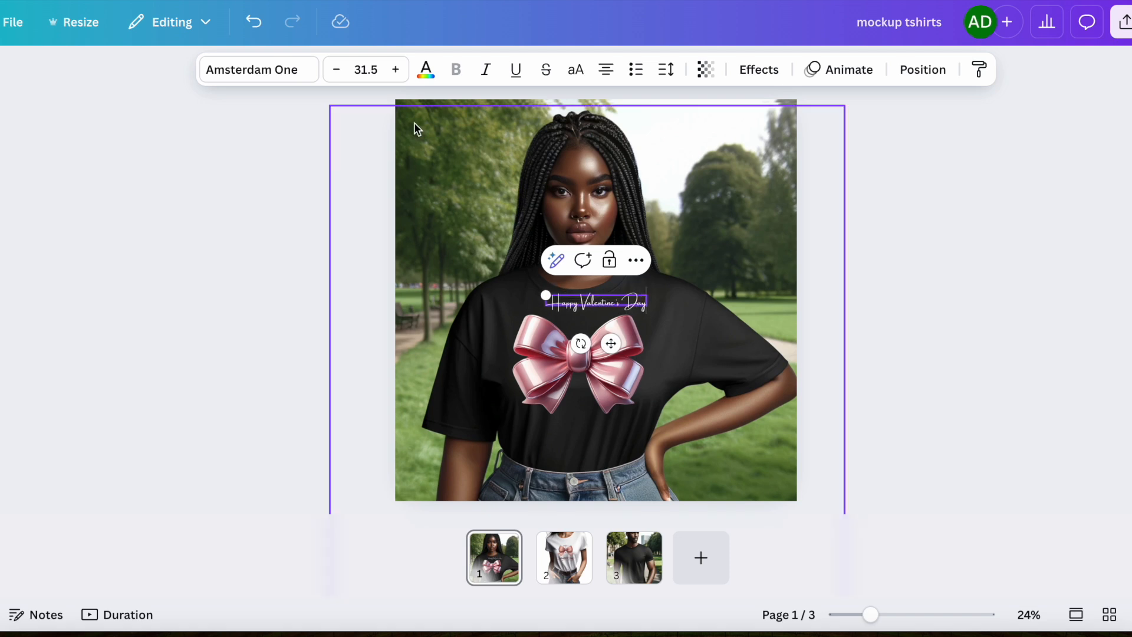
left_click(375, 69)
type("50")
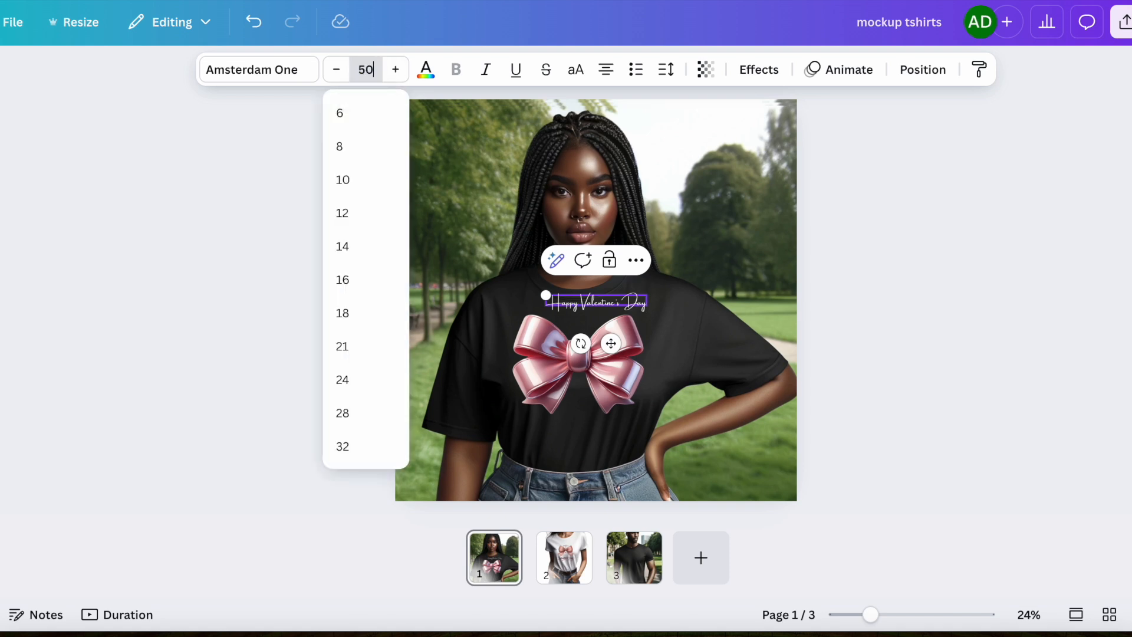
key("Return")
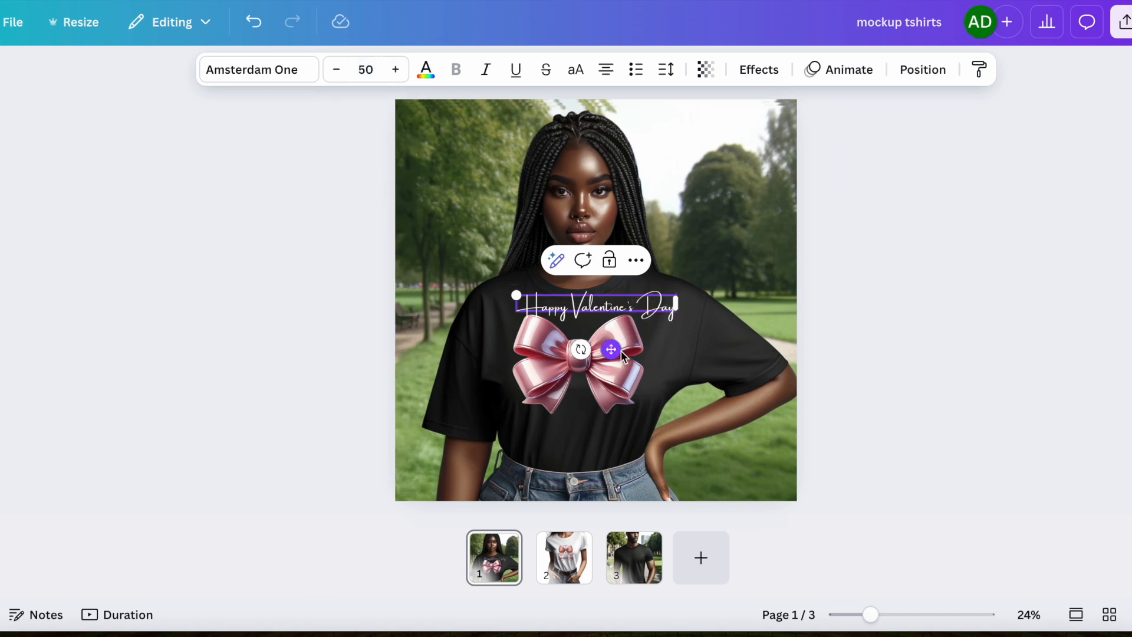
Move the text below the bow and shrink it slightly.
left_click_drag(610, 349, 599, 468)
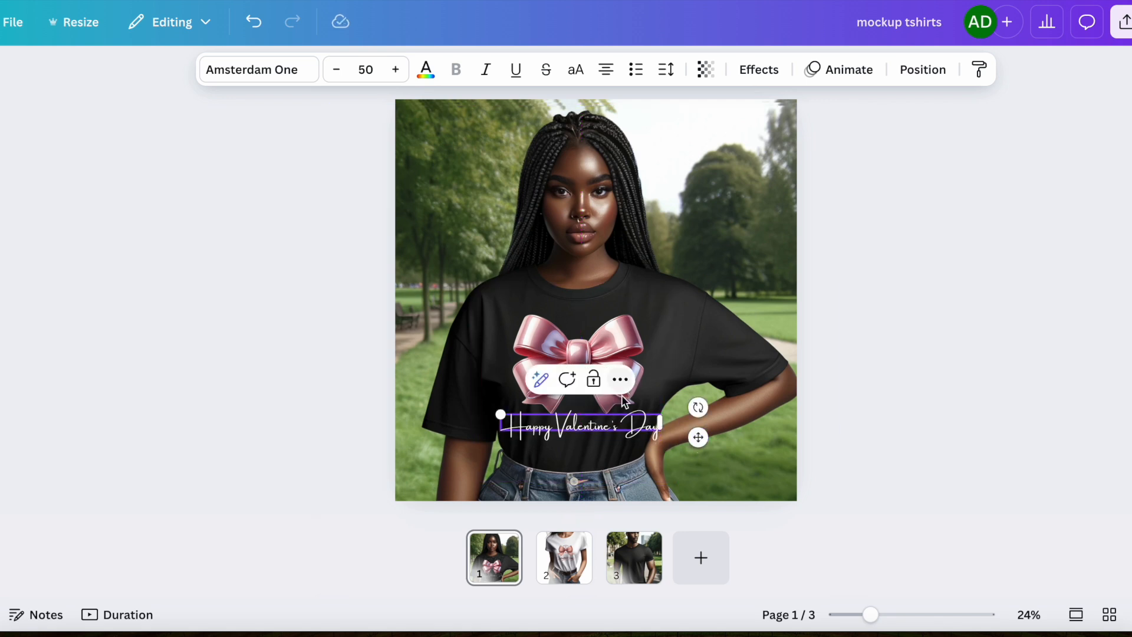
left_click_drag(500, 414, 517, 416)
left_click_drag(699, 437, 690, 441)
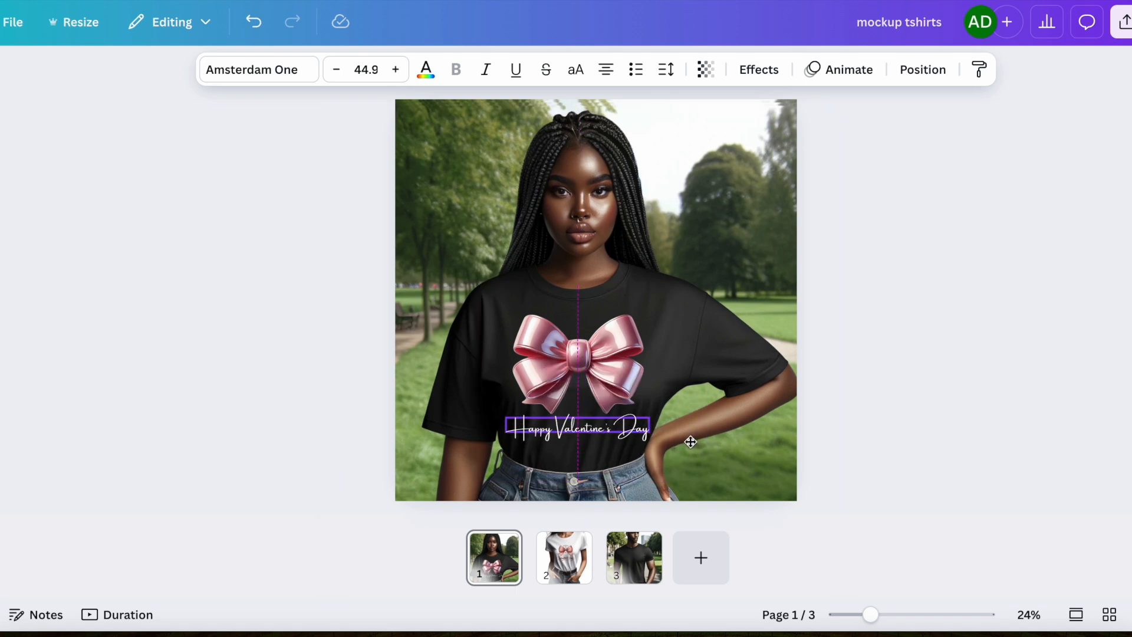
Resize the bow slightly smaller and reposition it centered above the text.
left_click(592, 328)
left_click_drag(479, 285, 500, 307)
left_click_drag(588, 481, 588, 432)
left_click_drag(591, 386, 573, 361)
left_click(828, 478)
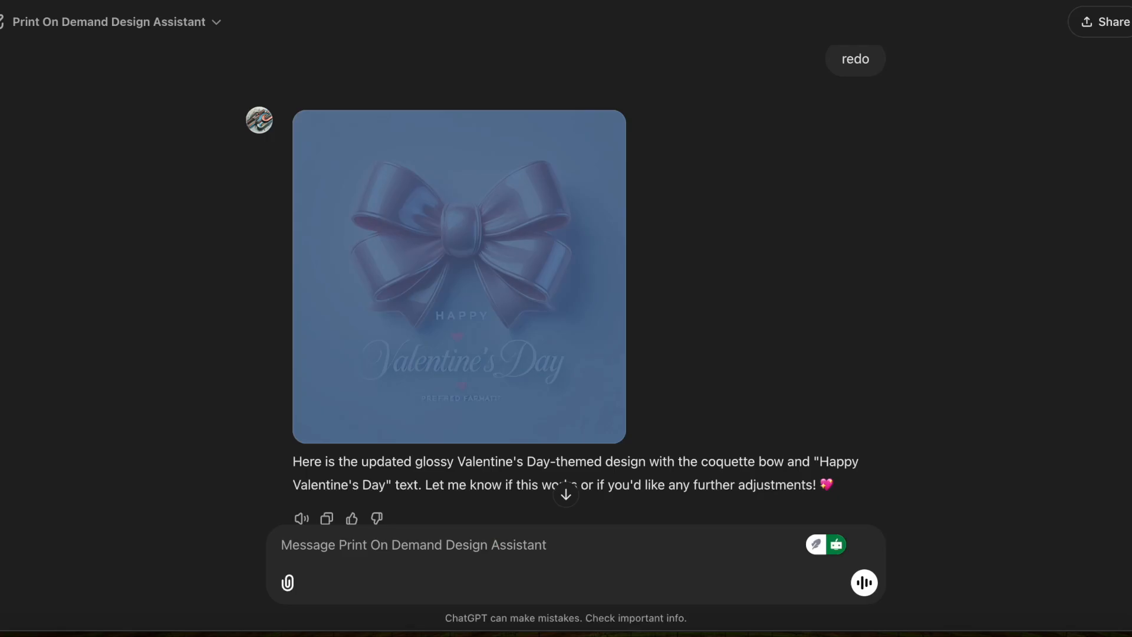
Ask the design assistant for a random "Valentine's Day" red heart distressed design.
left_click(428, 549)
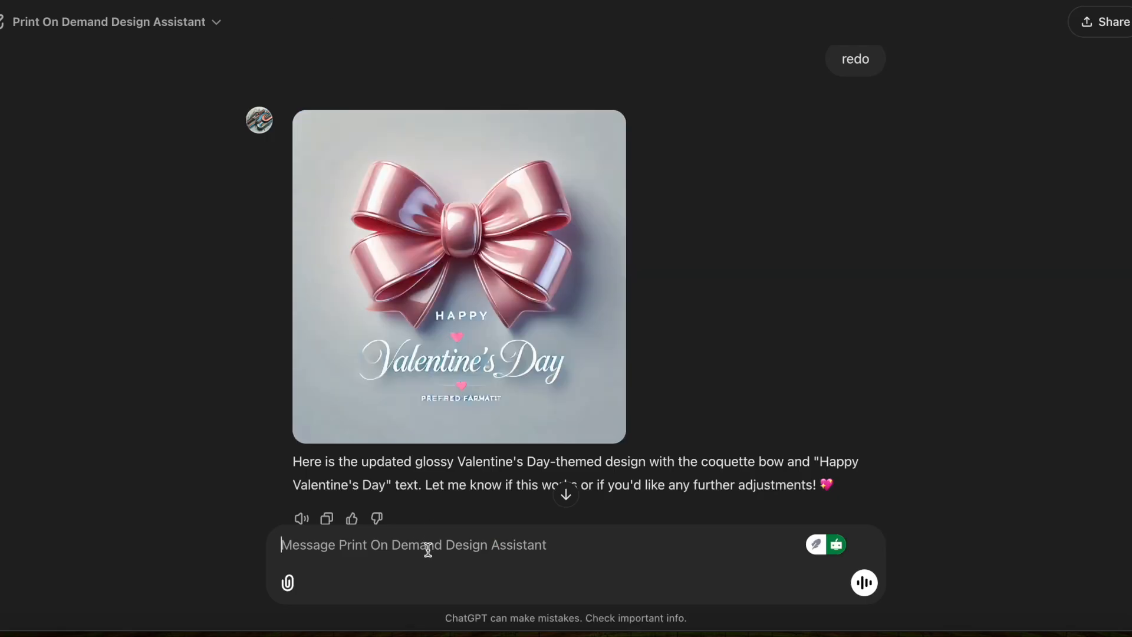
type("randome")
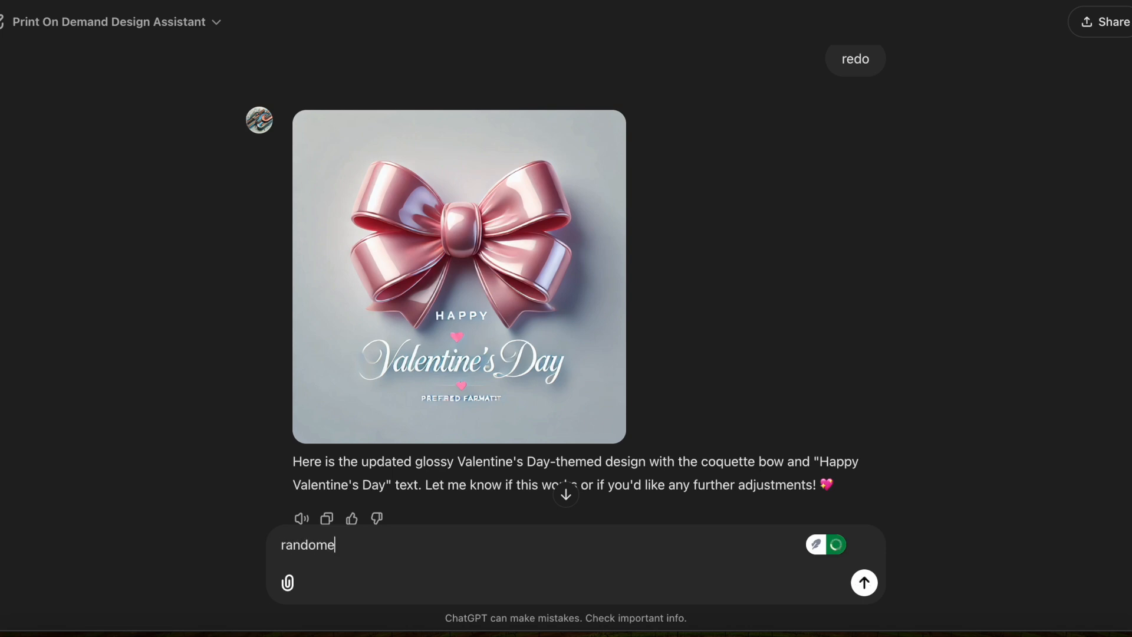
key("BackSpace")
key("BackSpace")
type("valen")
key("BackSpace")
key("BackSpace")
key("BackSpace")
key("BackSpace")
key("BackSpace")
type("\"Valentine's DA")
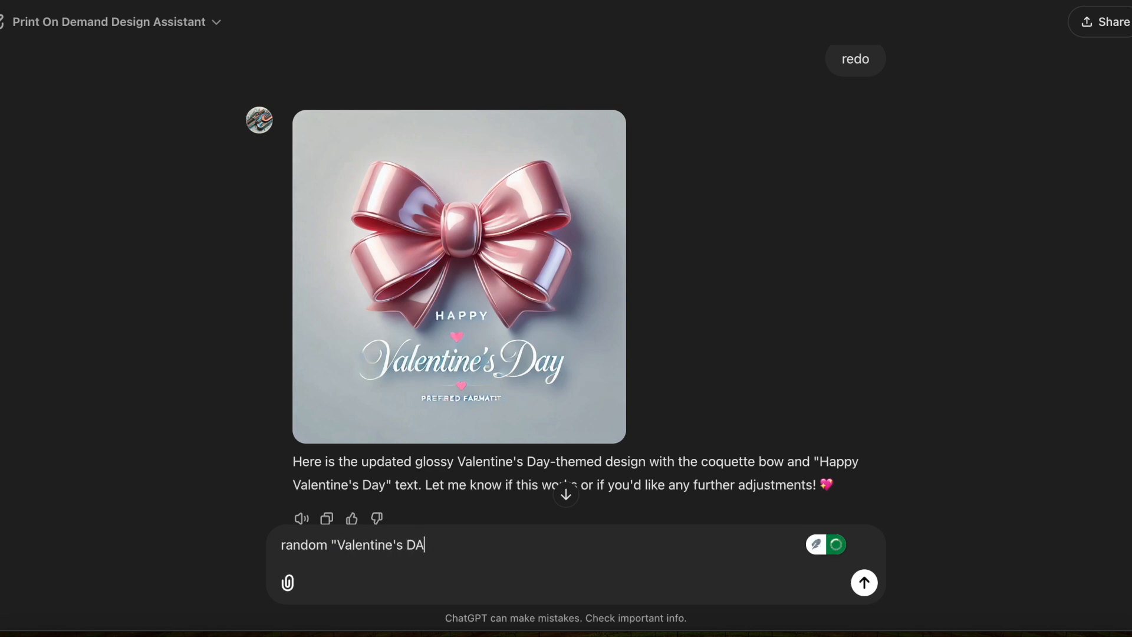
key("BackSpace")
type("A")
key("BackSpace")
type("ay")
type("\" red heart distressed")
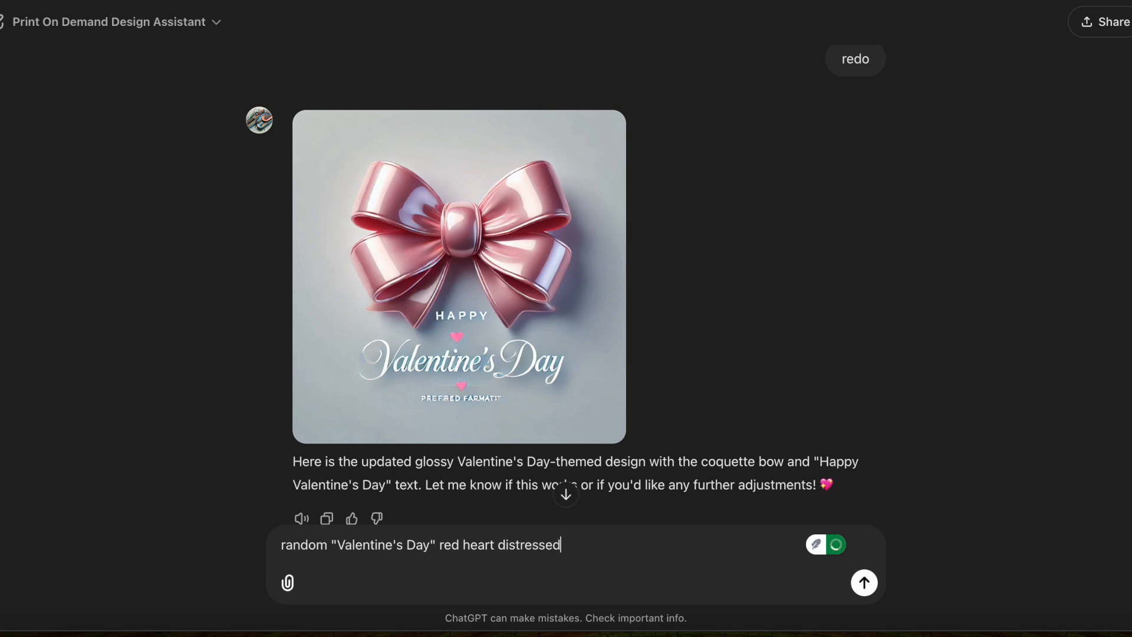
key("Return")
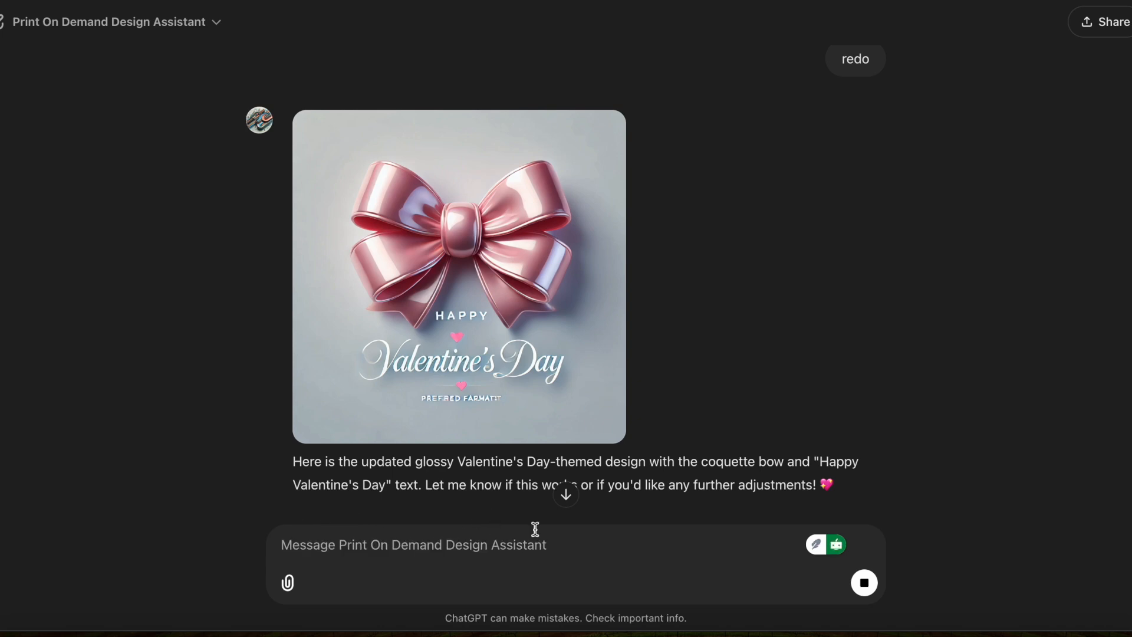
left_click(566, 495)
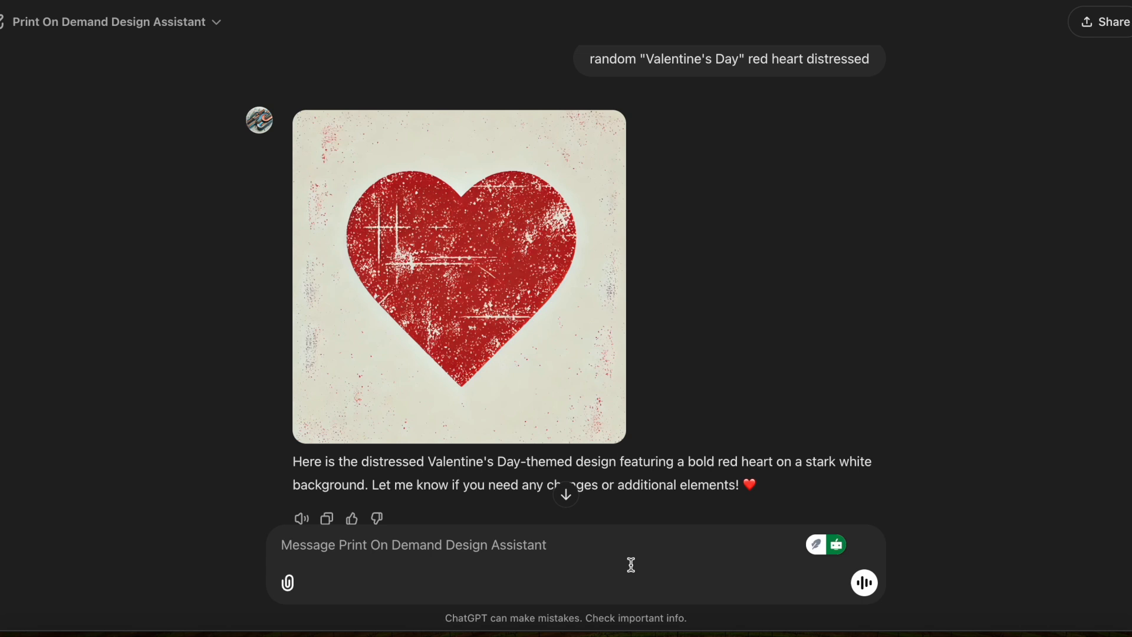
Copy the distressed heart image and paste it onto the first mockup over a duplicate of the T-shirt photo.
right_click(581, 389)
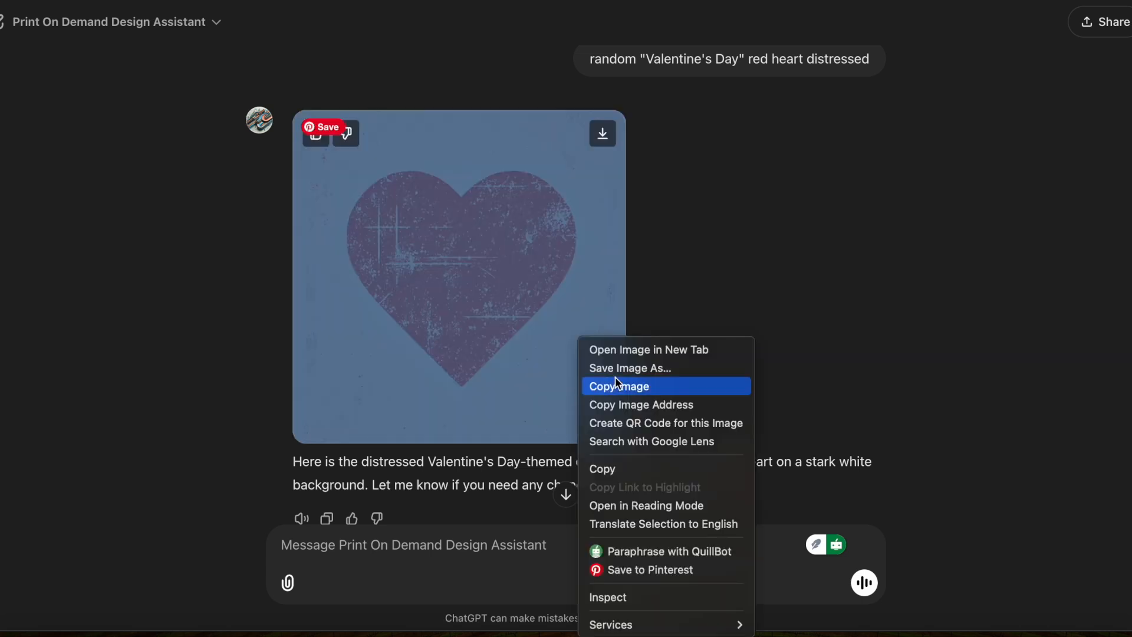
left_click(619, 383)
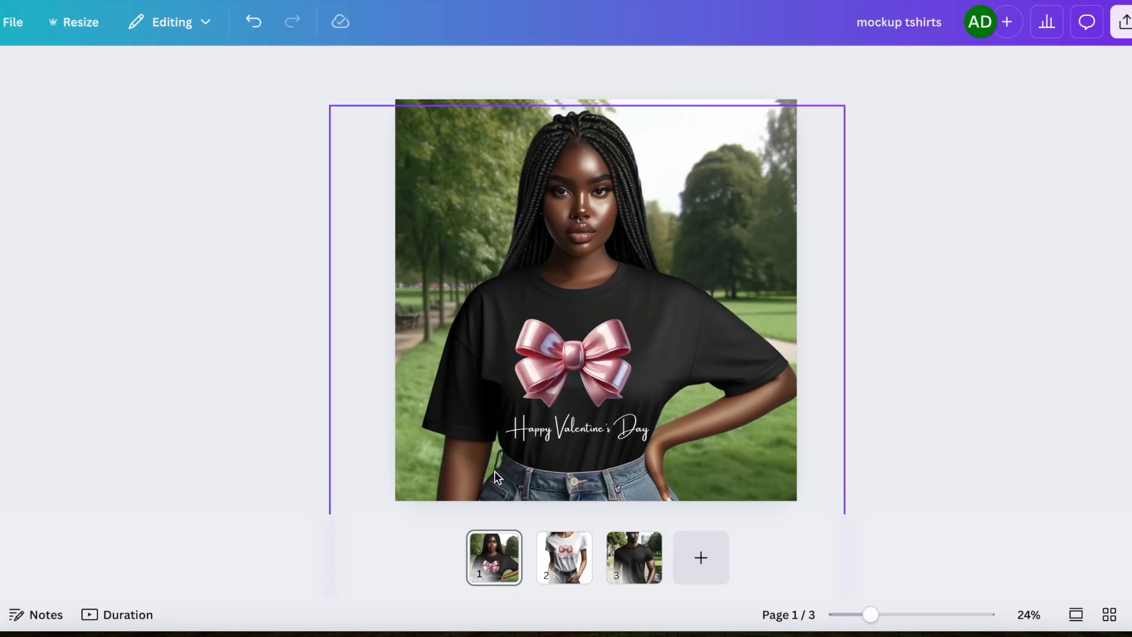
left_click(623, 188)
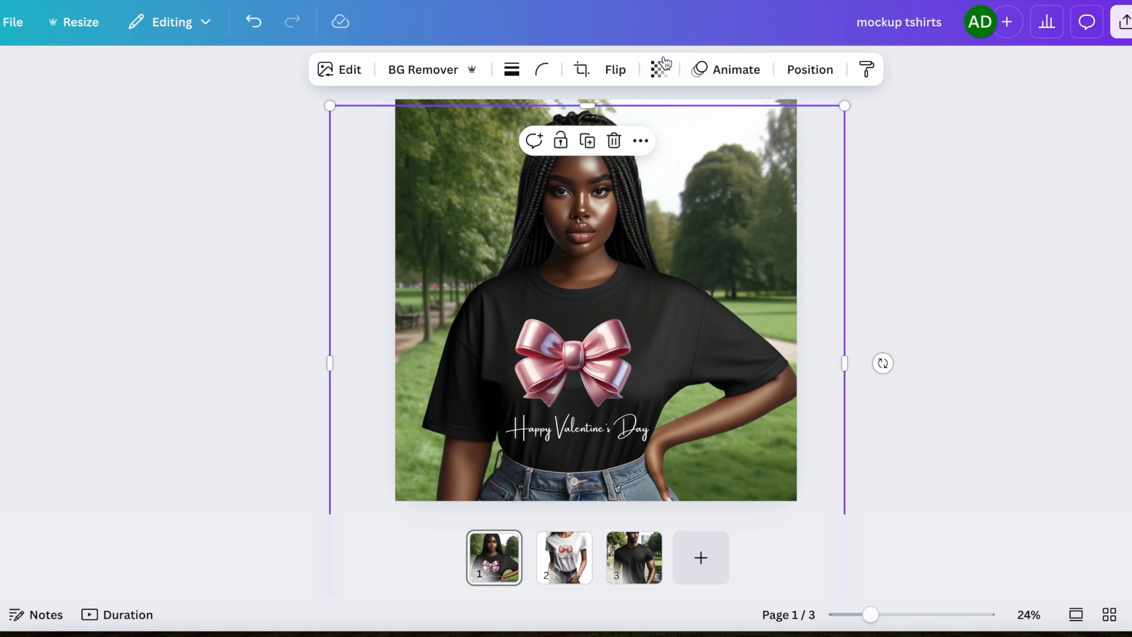
left_click(643, 143)
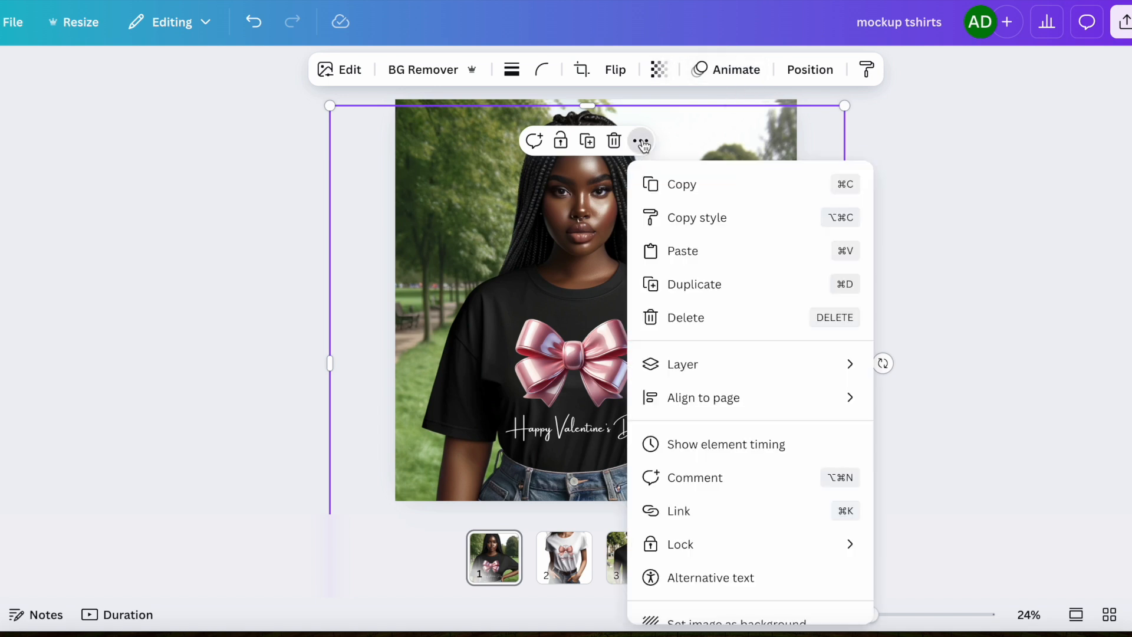
left_click(729, 285)
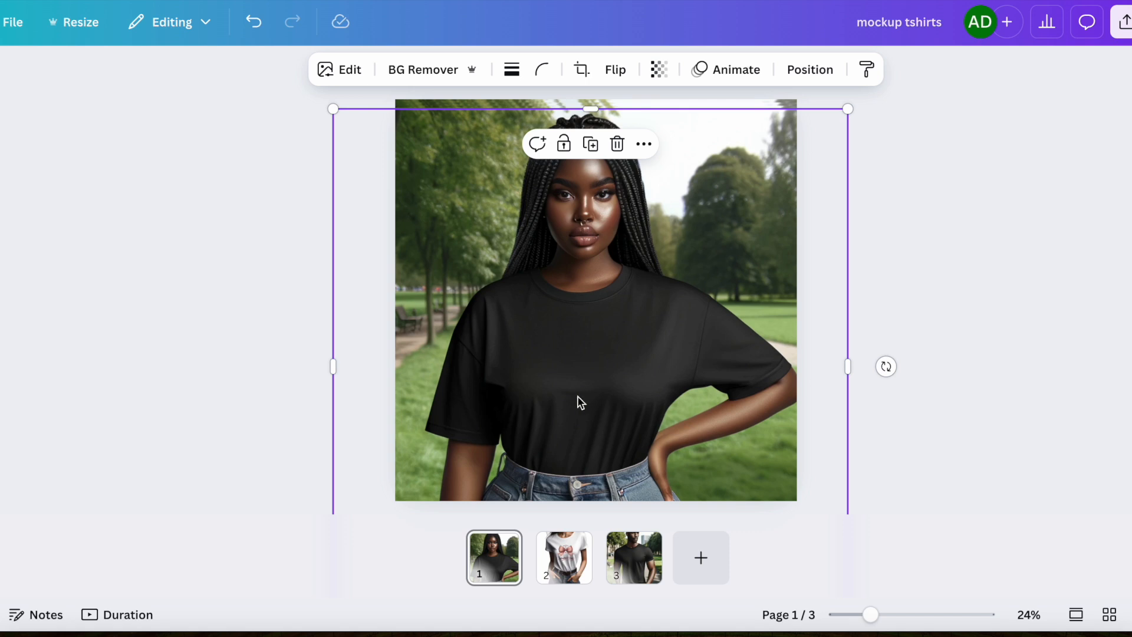
key("ctrl+v")
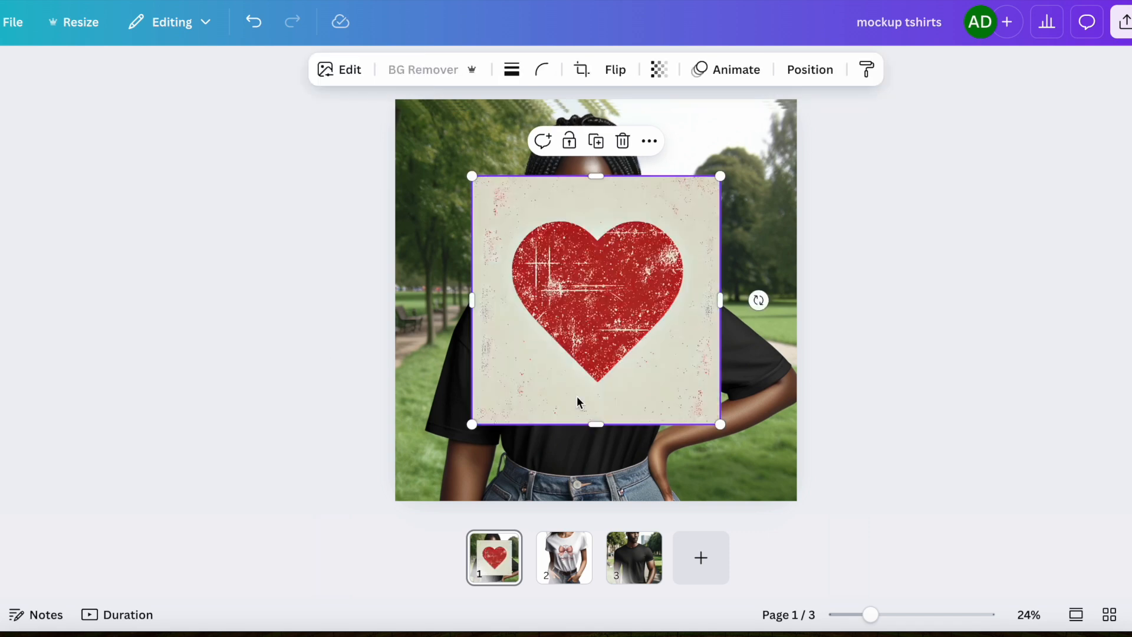
Remove the heart image's background, then resize and center the heart on the T-shirt's chest.
left_click(433, 69)
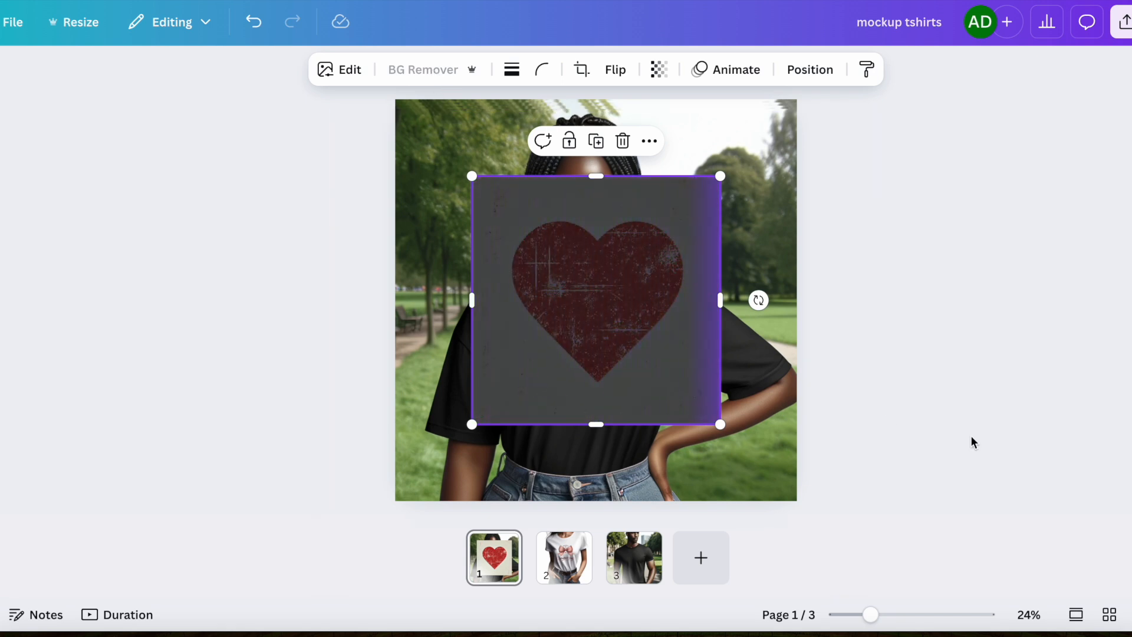
left_click_drag(719, 423, 650, 356)
left_click_drag(576, 283, 582, 388)
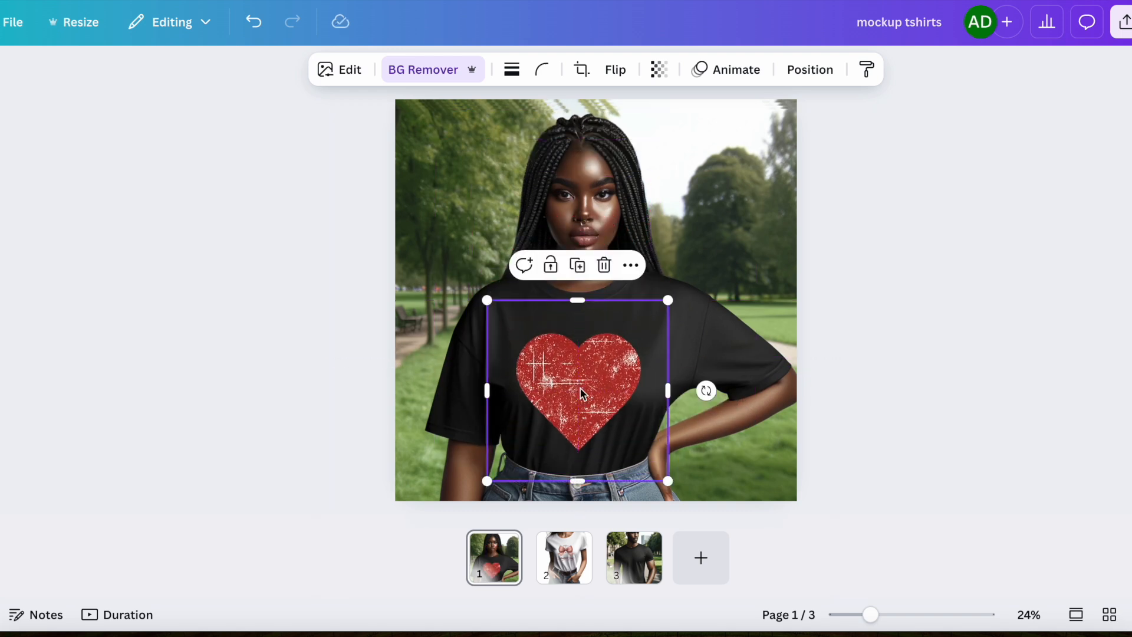
left_click(970, 436)
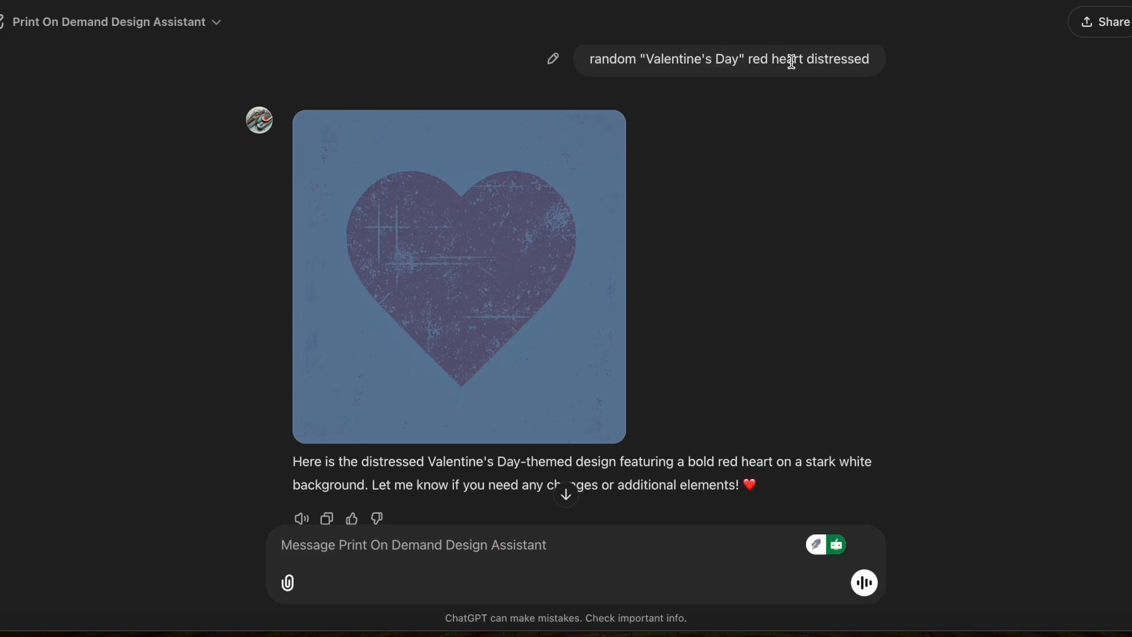
Resend the heart prompt with "sparkle" inserted before "red heart" to the design assistant.
triple_click(792, 62)
right_click(791, 62)
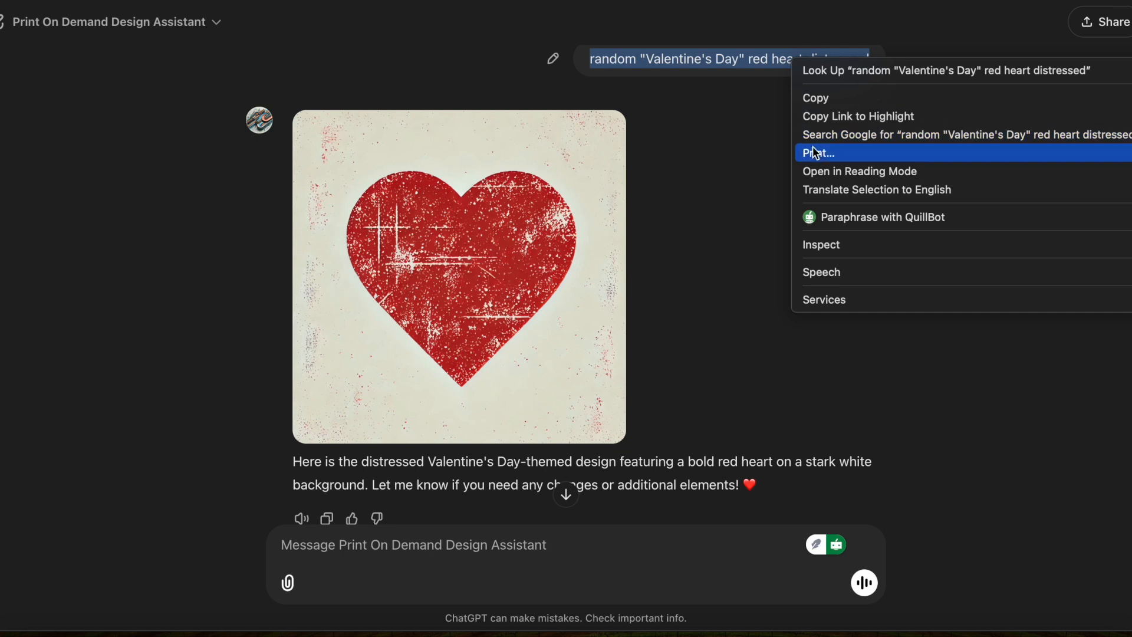
left_click(812, 100)
left_click(466, 535)
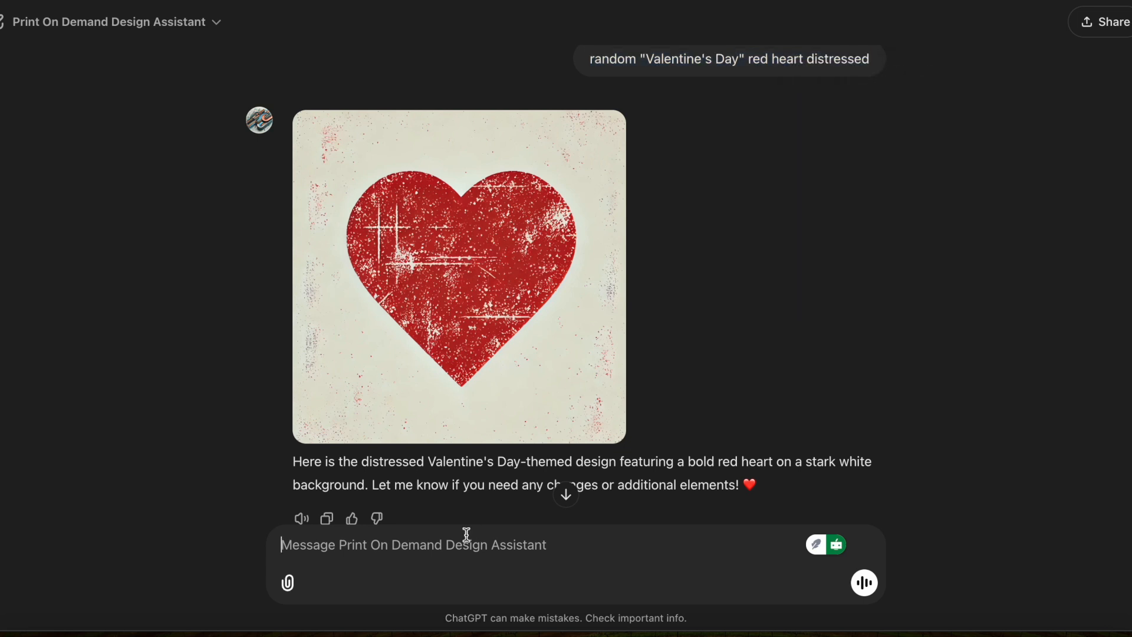
key("super+v")
key("BackSpace")
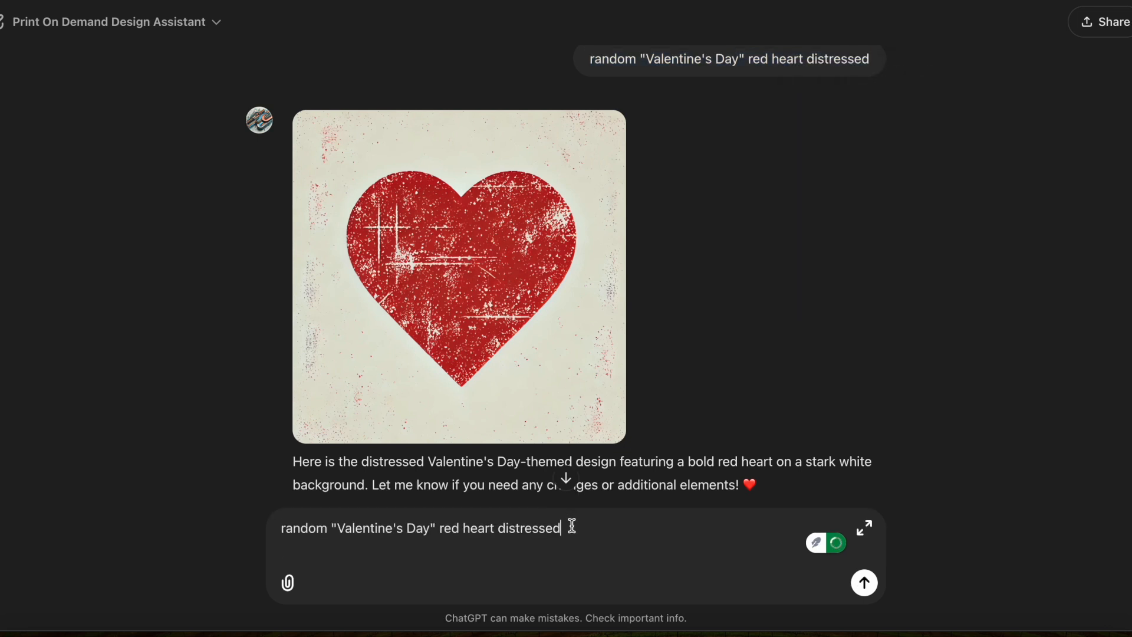
left_click(441, 529)
type("sparkle")
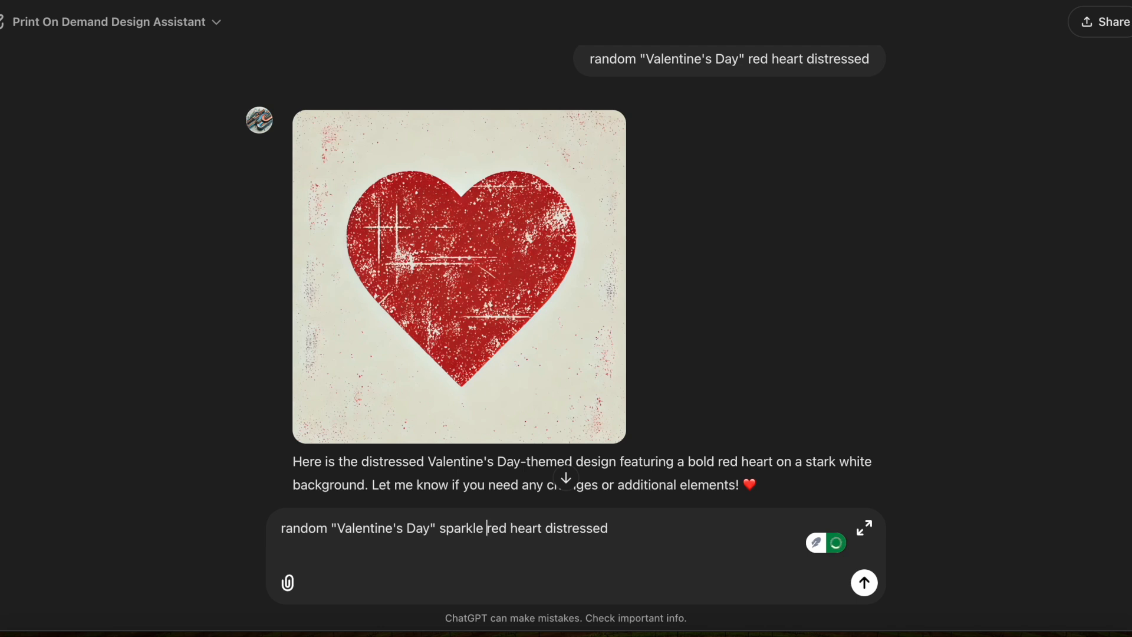
key("Return")
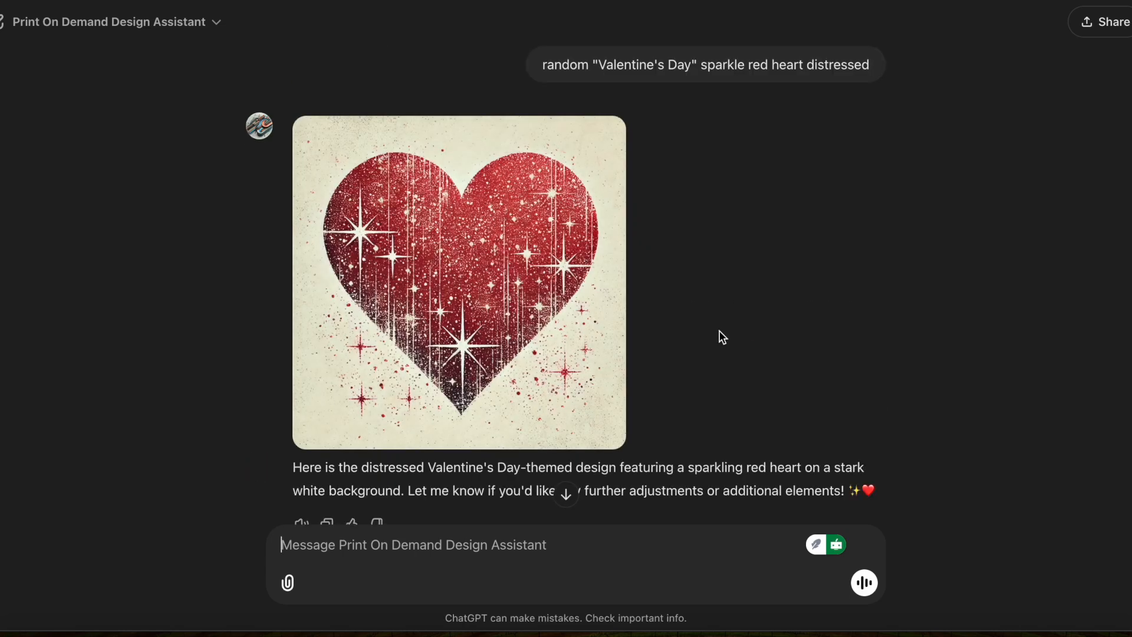
Copy the sparkling heart image and delete the distressed heart from the mockup.
right_click(545, 363)
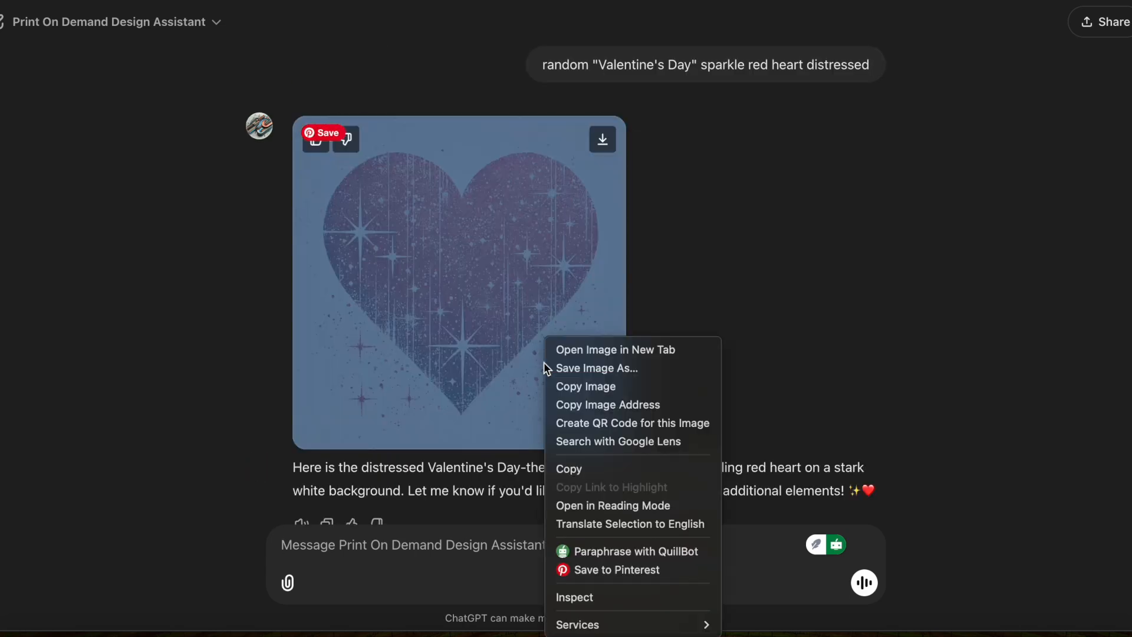
left_click(590, 386)
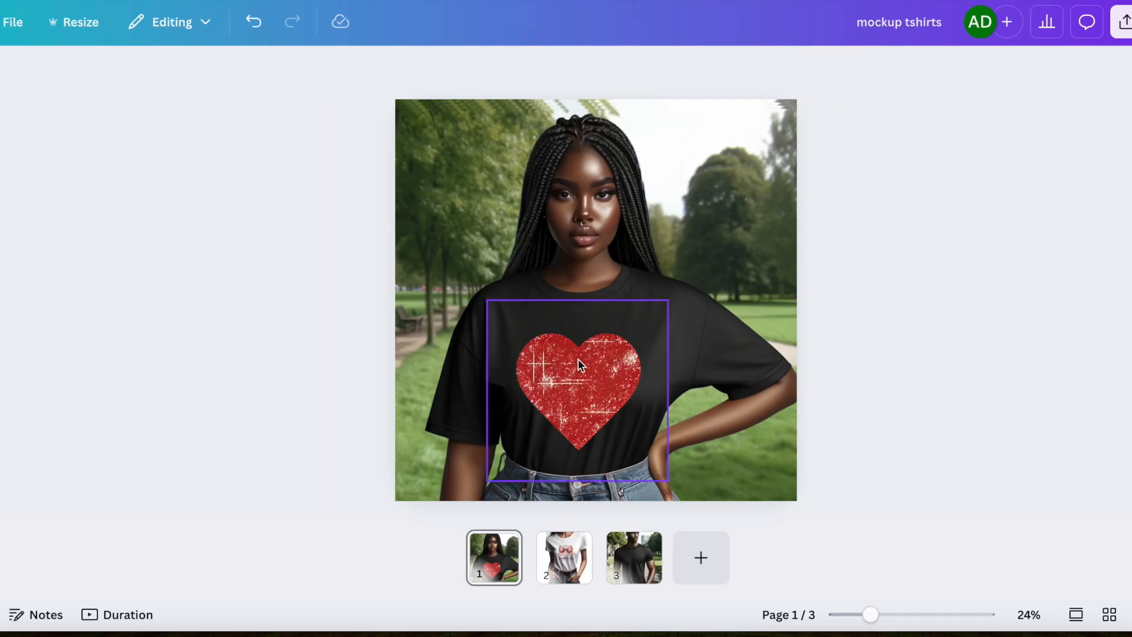
left_click(578, 358)
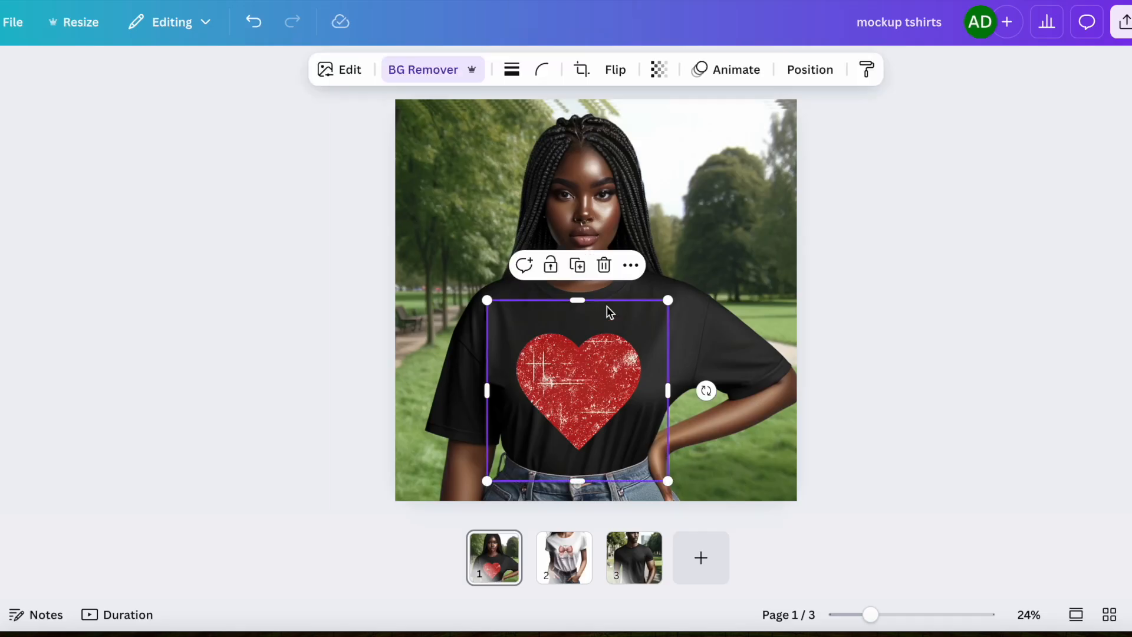
left_click(605, 266)
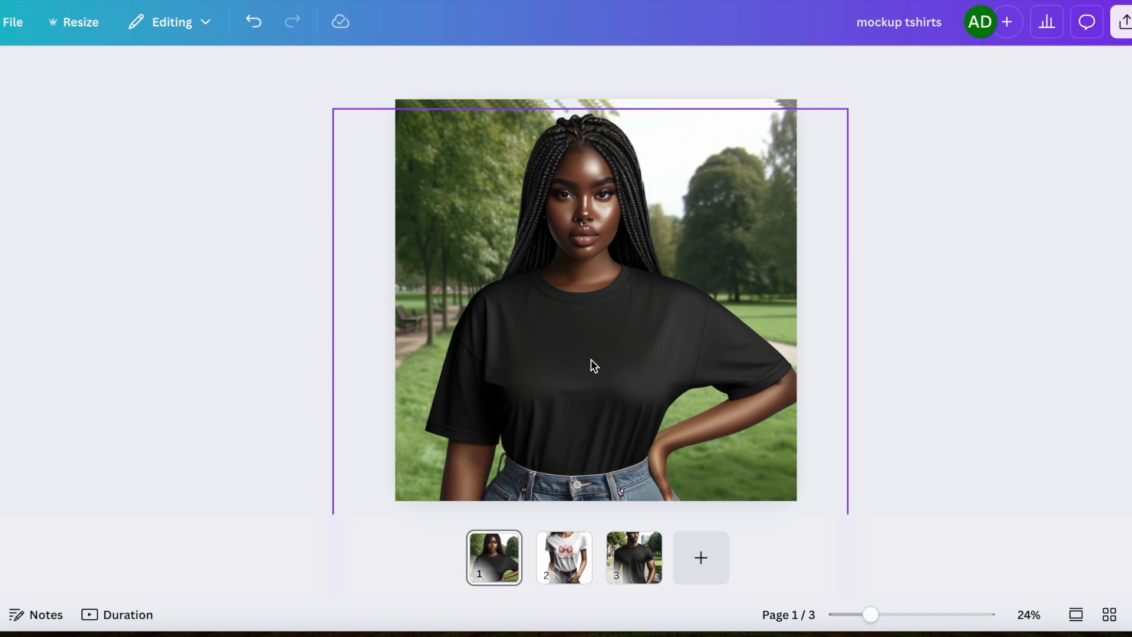
Paste the sparkling heart, remove its background, and resize and center it on the T-shirt's chest.
key("ctrl+v")
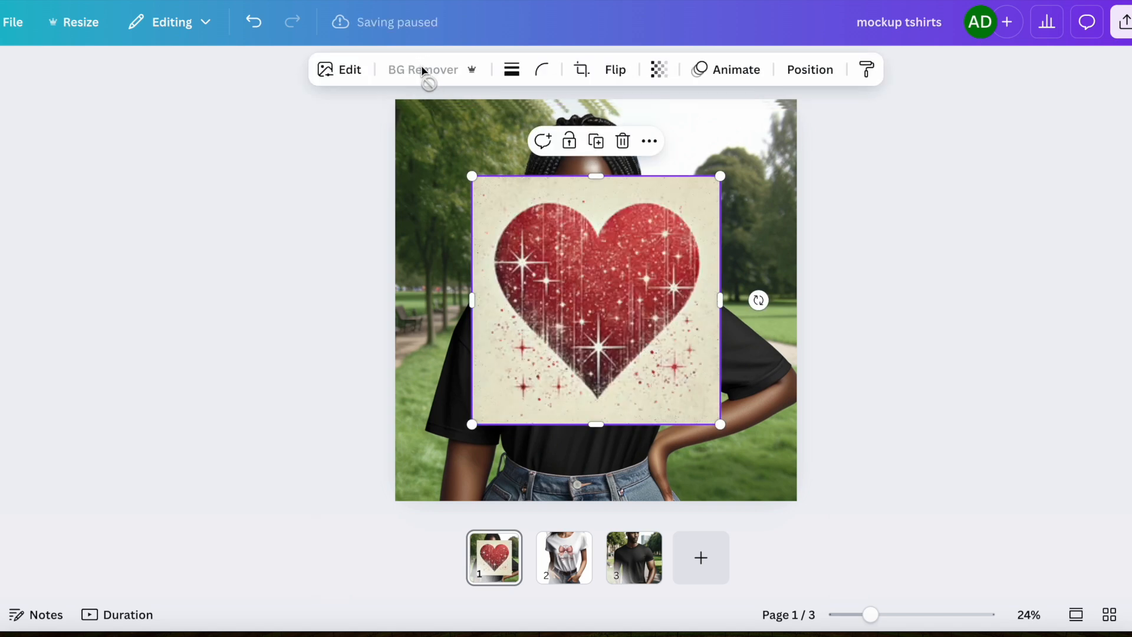
left_click(423, 70)
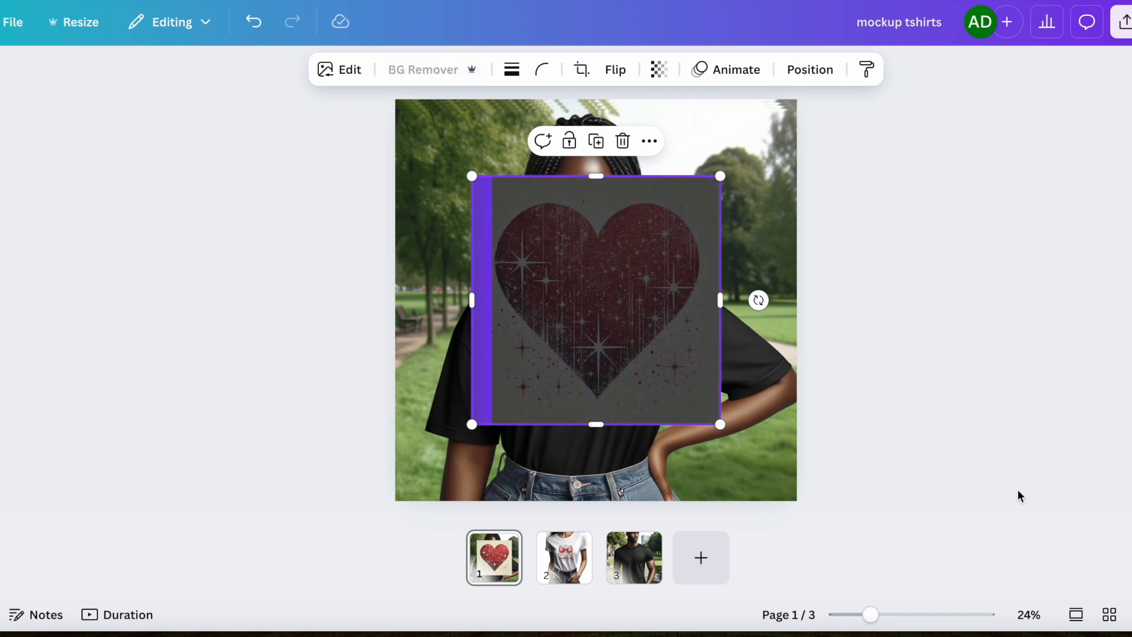
left_click_drag(719, 422, 602, 335)
left_click_drag(558, 243, 592, 378)
left_click(879, 435)
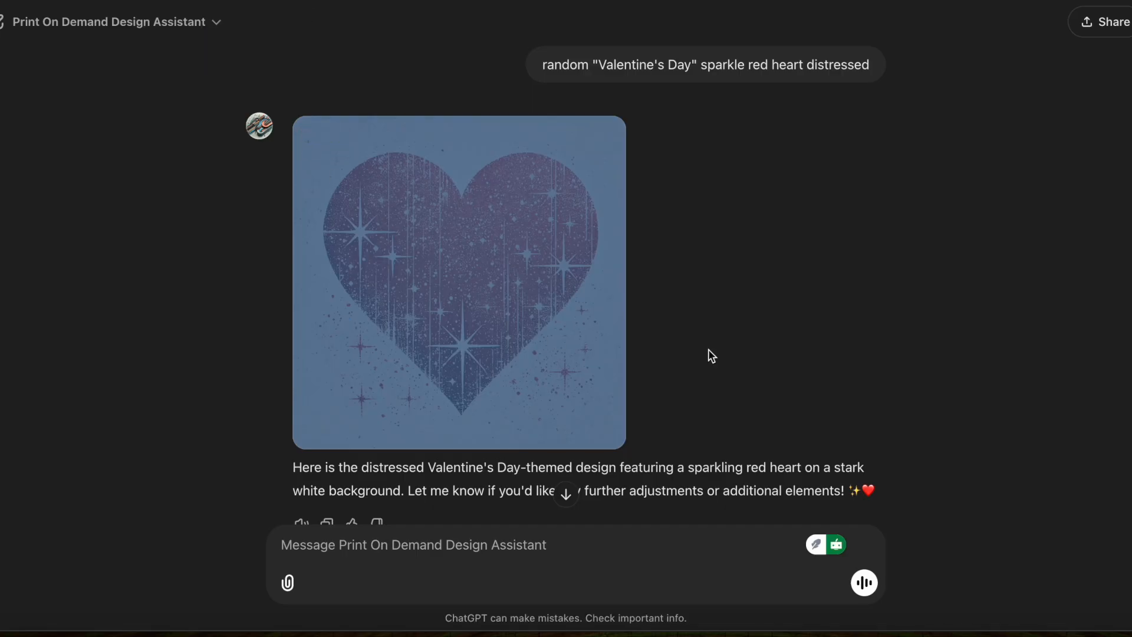
scroll(709, 349, "down", 2)
scroll(709, 349, "up", 12)
scroll(708, 349, "down", 12)
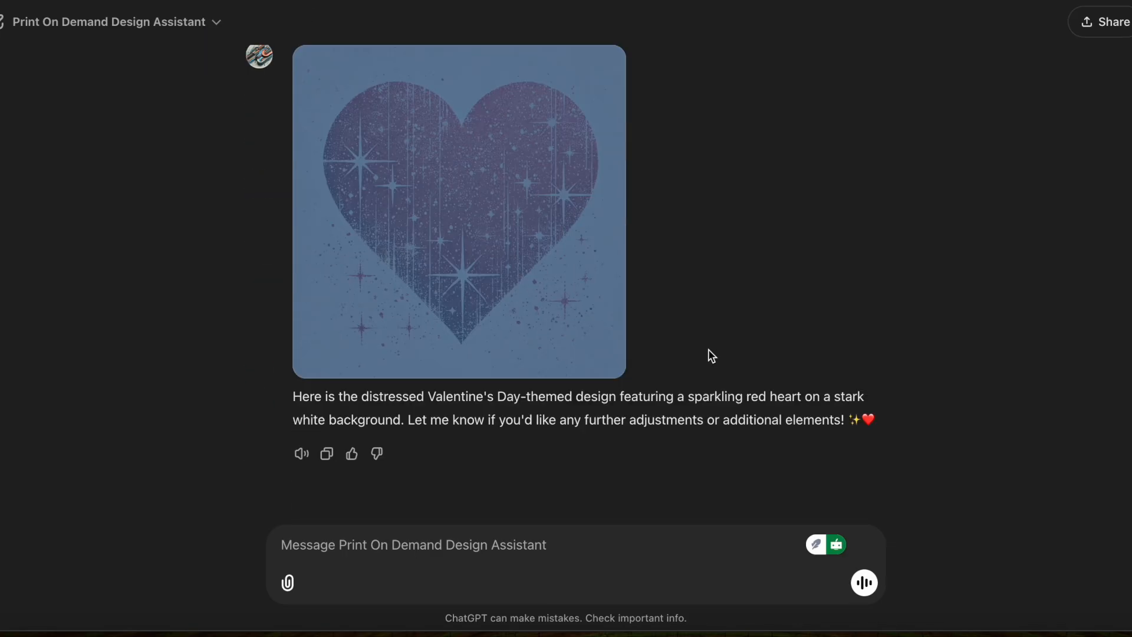